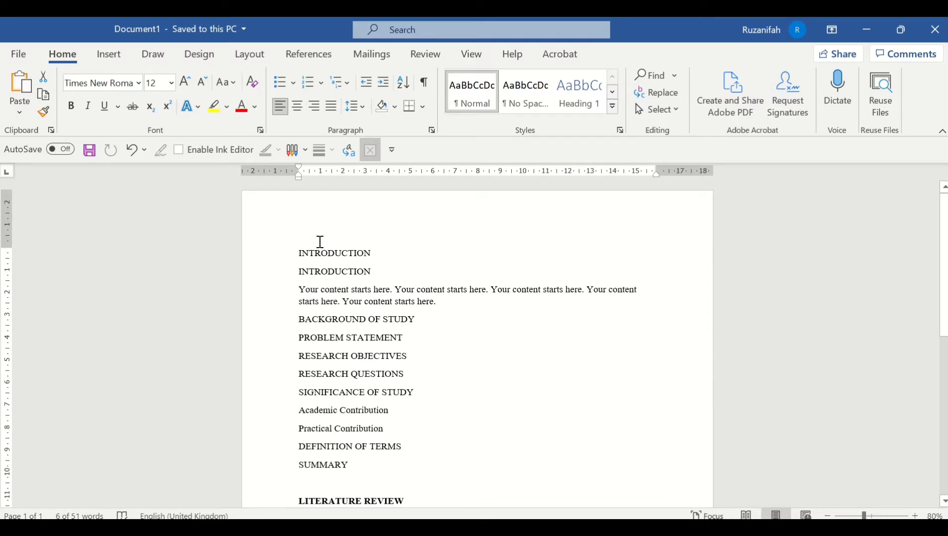
Open the custom margin settings for the document and set the top, bottom and right margins to 2.5 cm
{"action": "left_click", "coordinate": [255, 58]}
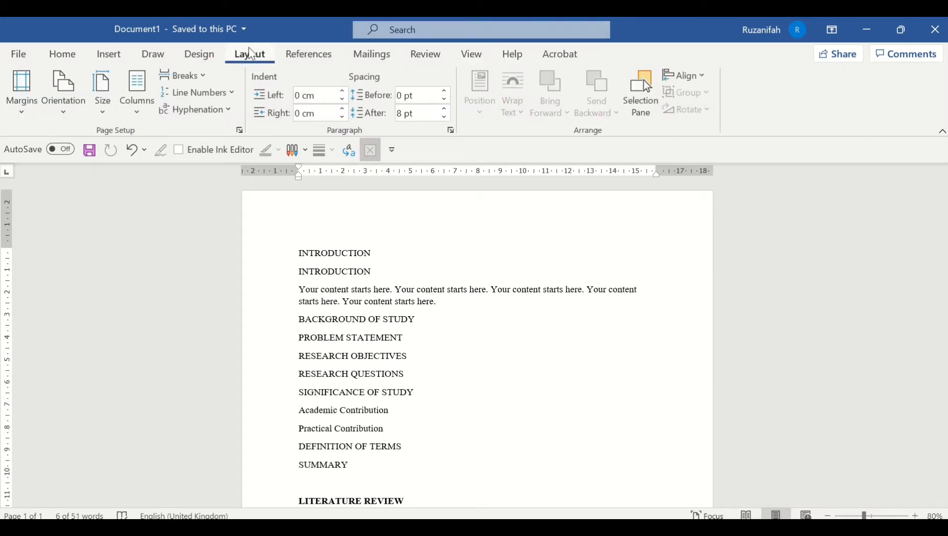
{"action": "left_click", "coordinate": [26, 116]}
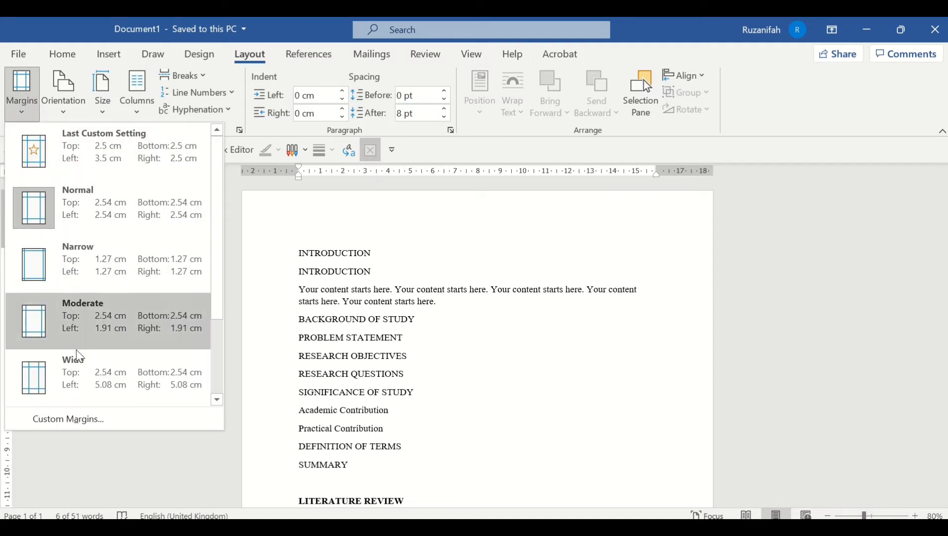
{"action": "left_click", "coordinate": [77, 420]}
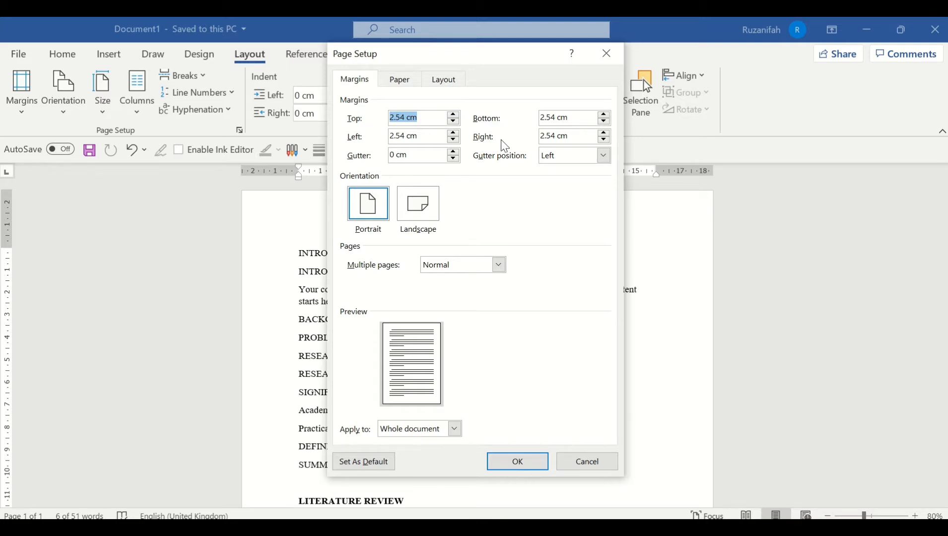
{"action": "left_click", "coordinate": [454, 122]}
{"action": "left_click", "coordinate": [604, 121]}
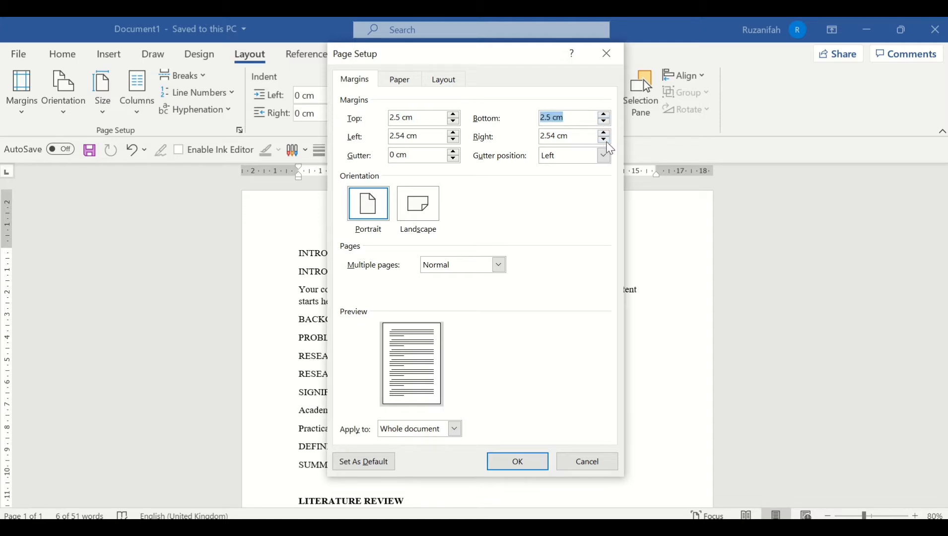
{"action": "left_click", "coordinate": [603, 140]}
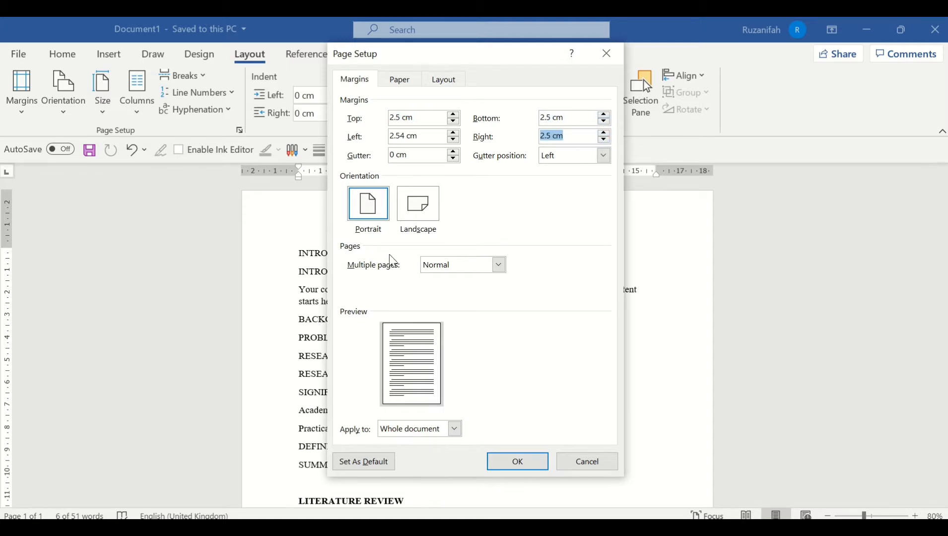
Set the left margin to 3.5 cm and apply the margins to the whole document
{"action": "left_click", "coordinate": [453, 133]}
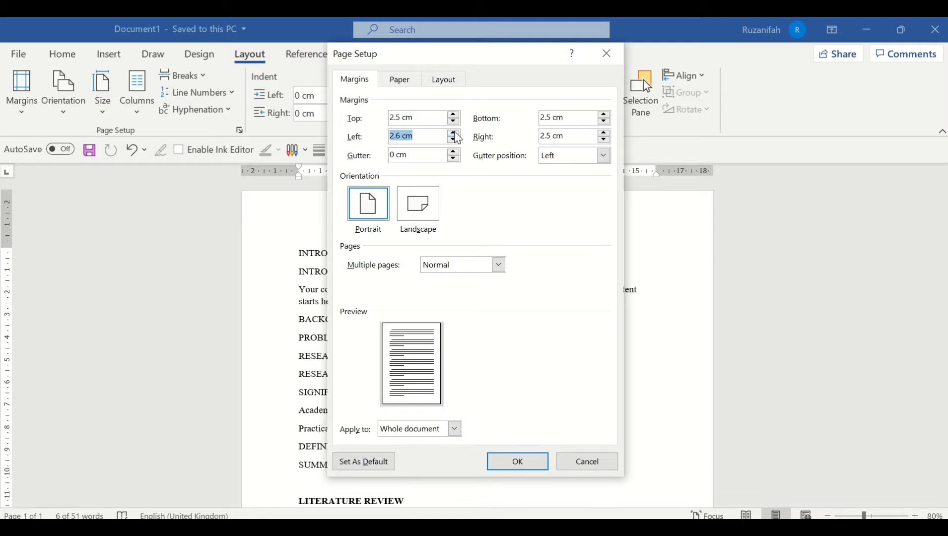
{"action": "left_click", "coordinate": [453, 133]}
{"action": "left_click", "coordinate": [453, 133]}
{"action": "left_click", "coordinate": [453, 133]}
{"action": "left_click", "coordinate": [506, 459]}
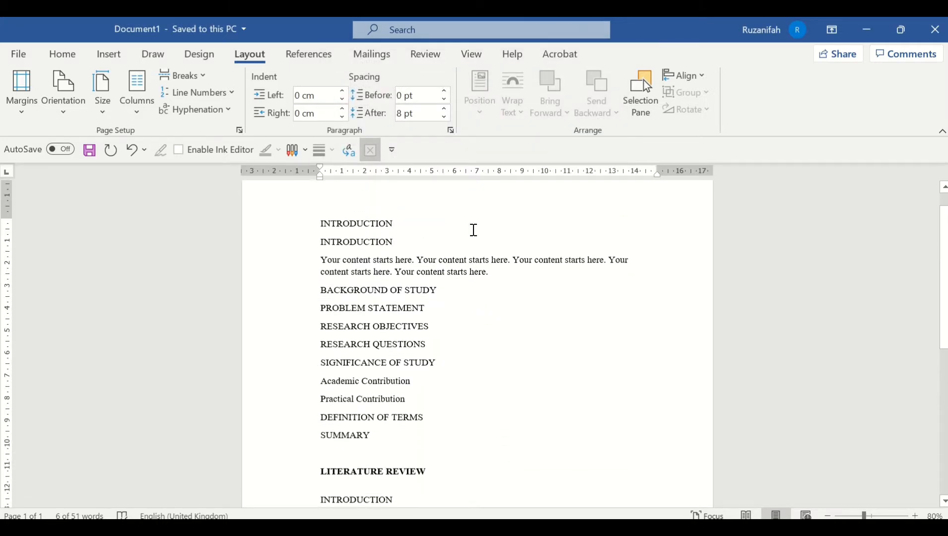
Examine the chapter titles and the section headings INTRODUCTION, BACKGROUND OF STUDY and PROBLEM STATEMENT in the draft
{"action": "scroll", "coordinate": [575, 285], "scroll_direction": "up", "scroll_amount": 1}
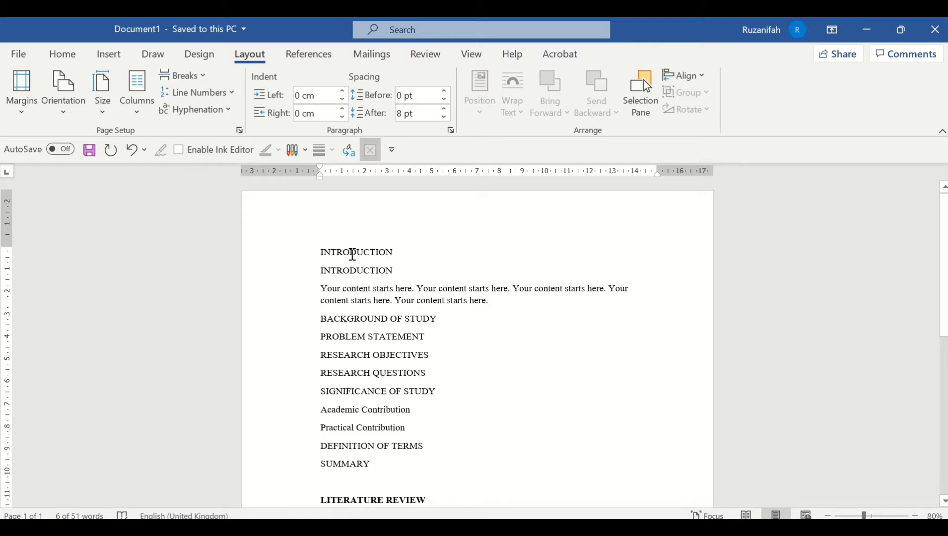
{"action": "scroll", "coordinate": [352, 254], "scroll_direction": "down", "scroll_amount": 2}
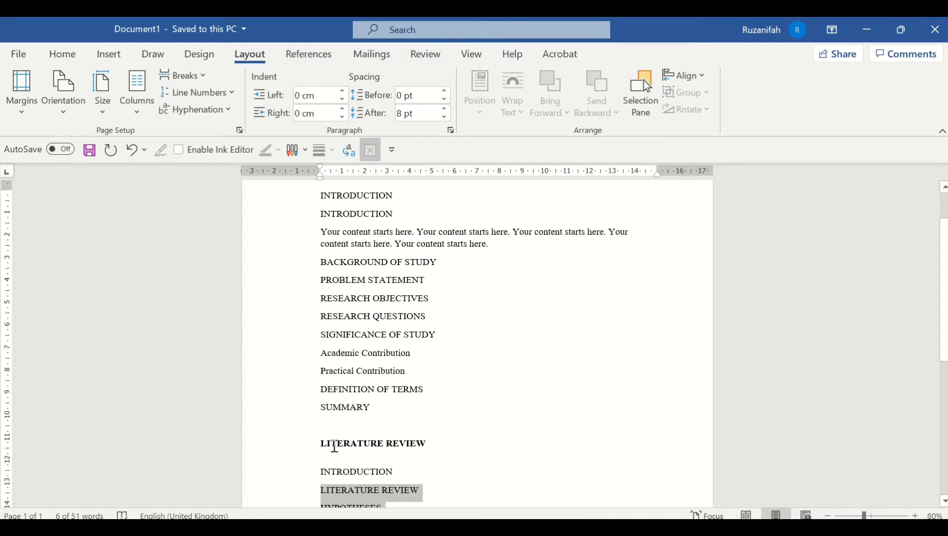
{"action": "scroll", "coordinate": [426, 457], "scroll_direction": "up", "scroll_amount": 2}
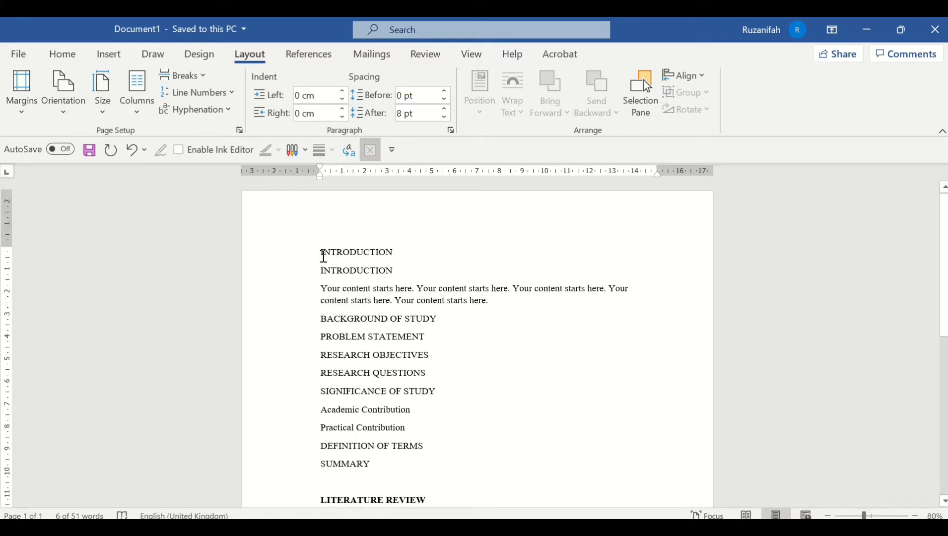
{"action": "left_click_drag", "start_coordinate": [318, 271], "coordinate": [392, 270]}
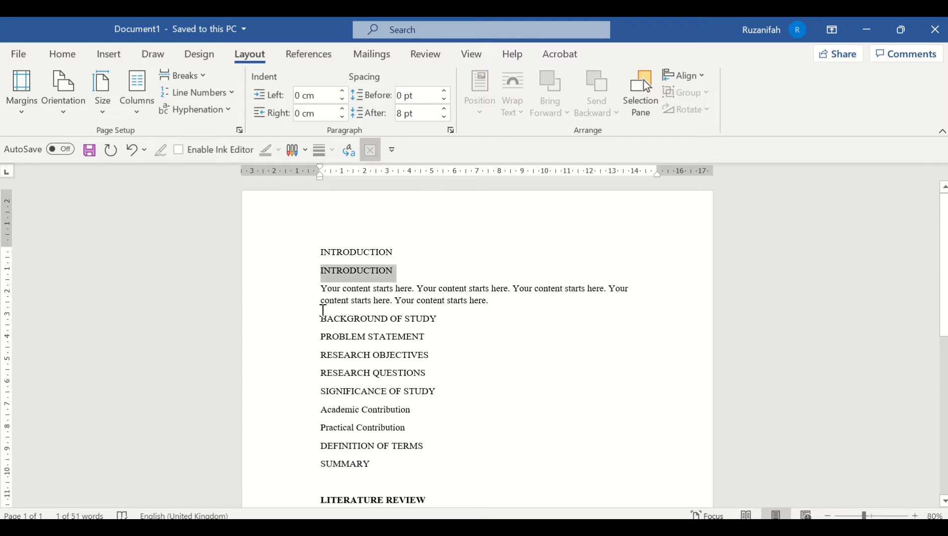
{"action": "left_click_drag", "start_coordinate": [320, 318], "coordinate": [437, 318]}
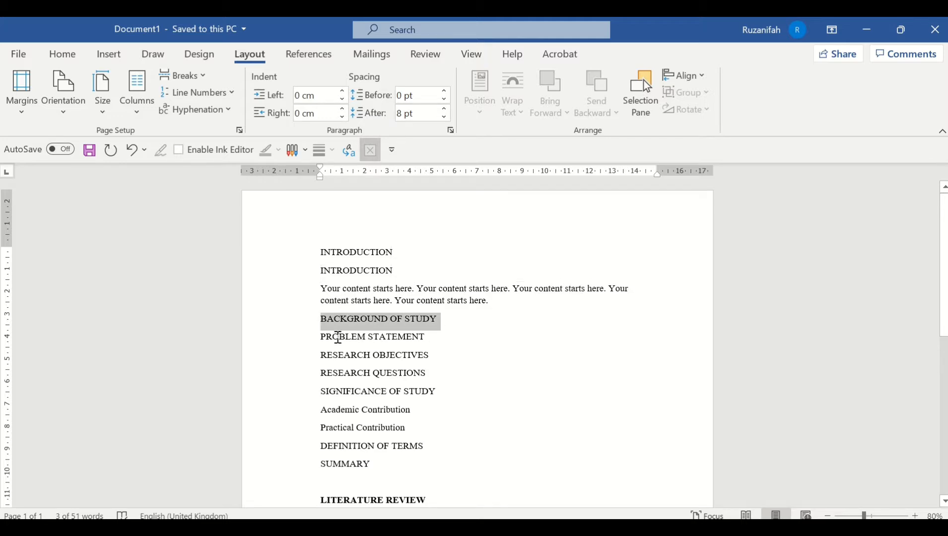
{"action": "left_click_drag", "start_coordinate": [320, 337], "coordinate": [428, 337]}
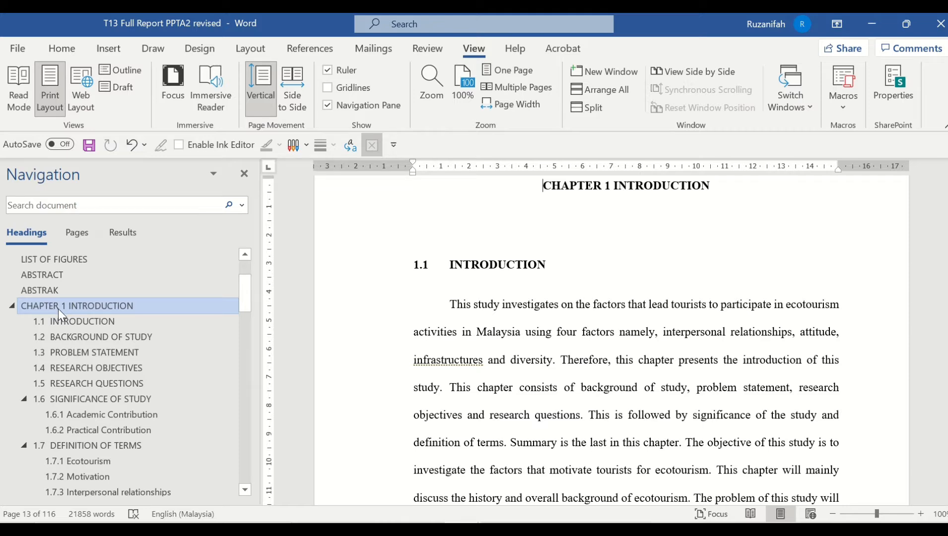
Examine the numbered headings 1.1 INTRODUCTION, 1.2 BACKGROUND OF STUDY and 1.7 DEFINITION OF TERMS in the finished report
{"action": "left_click", "coordinate": [57, 321]}
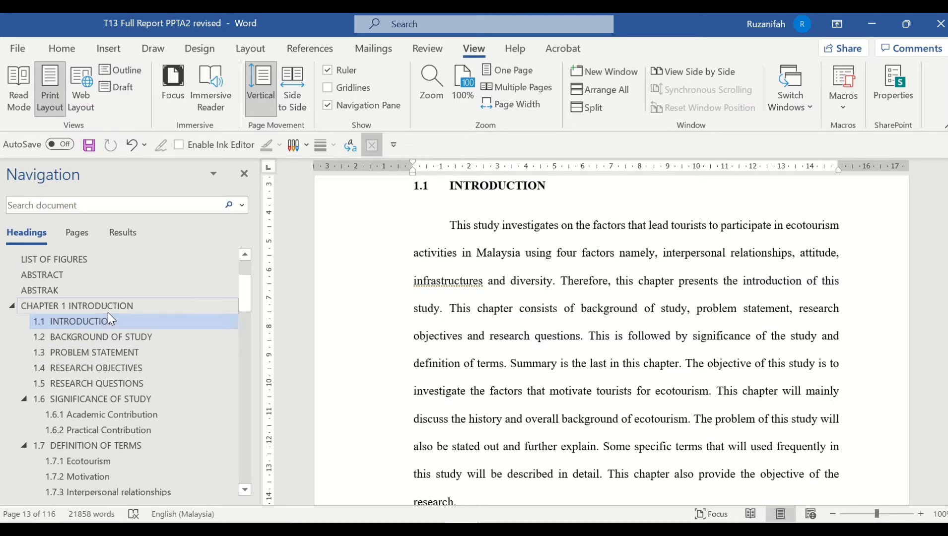
{"action": "left_click", "coordinate": [84, 337]}
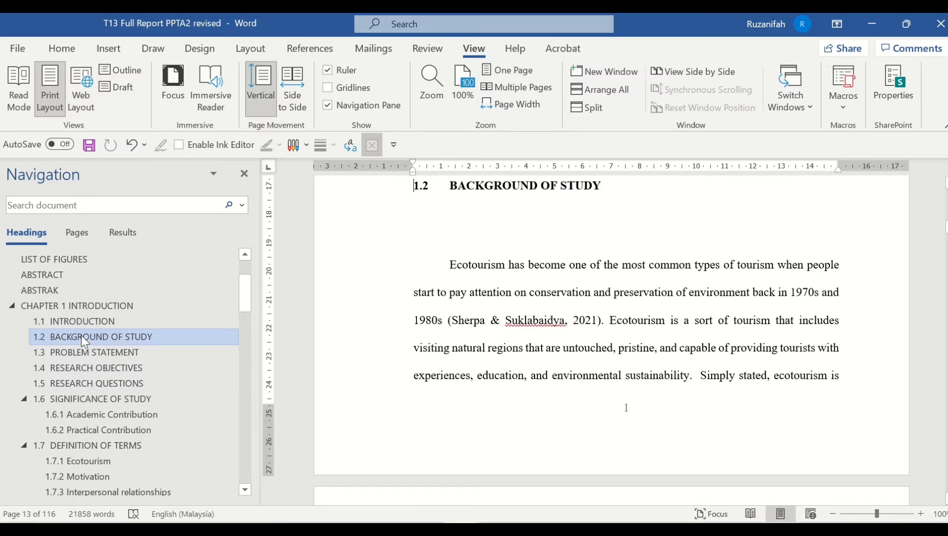
{"action": "left_click", "coordinate": [59, 445]}
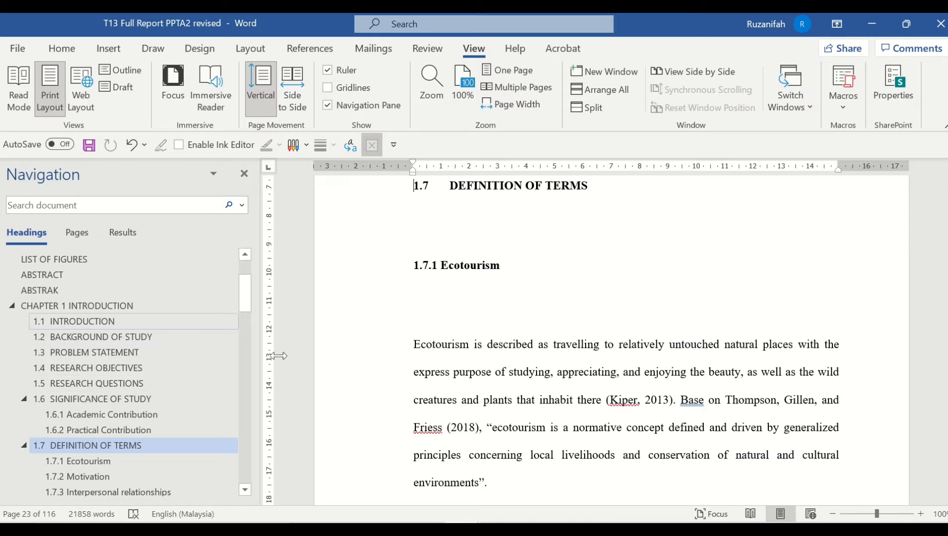
Switch to the FORMATTING PPTA 1&2 REPORT document and start defining a new multilevel list
{"action": "left_click", "coordinate": [463, 529]}
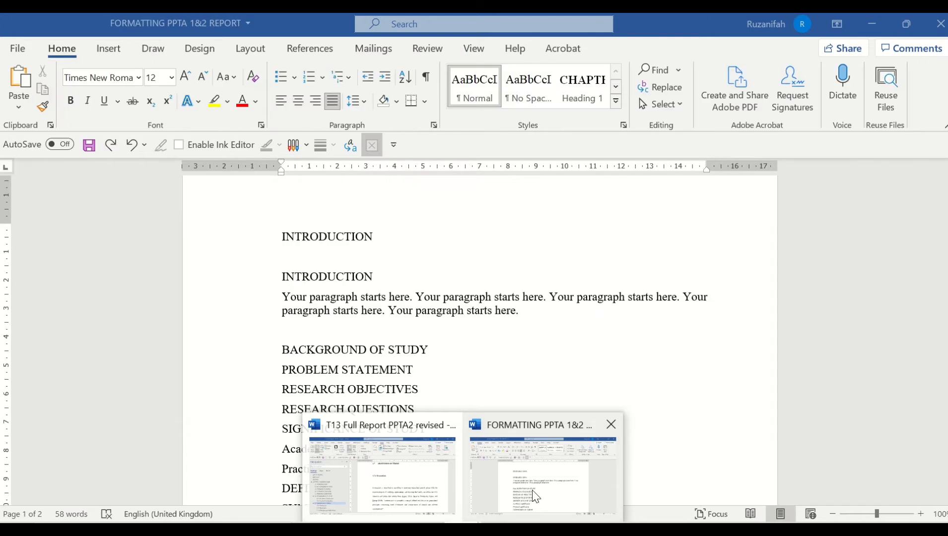
{"action": "left_click", "coordinate": [531, 489]}
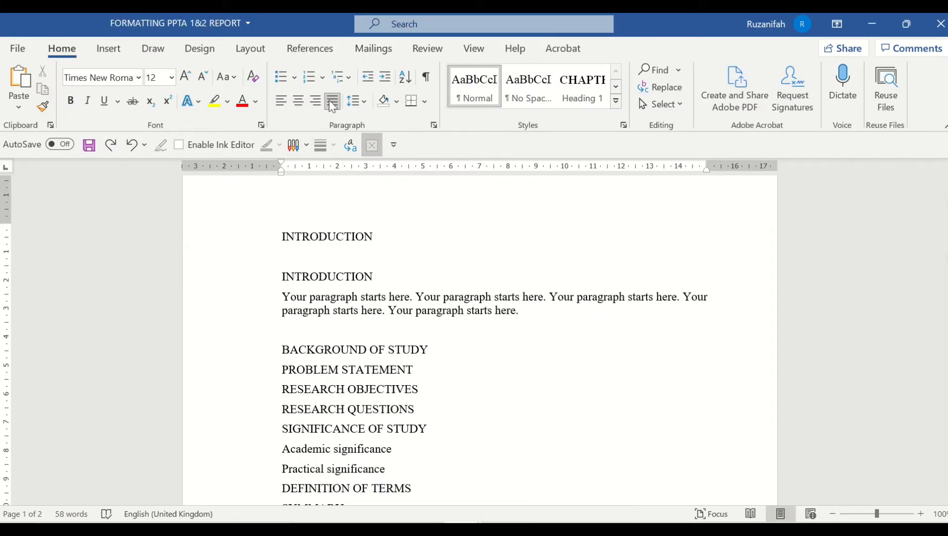
{"action": "left_click", "coordinate": [347, 82]}
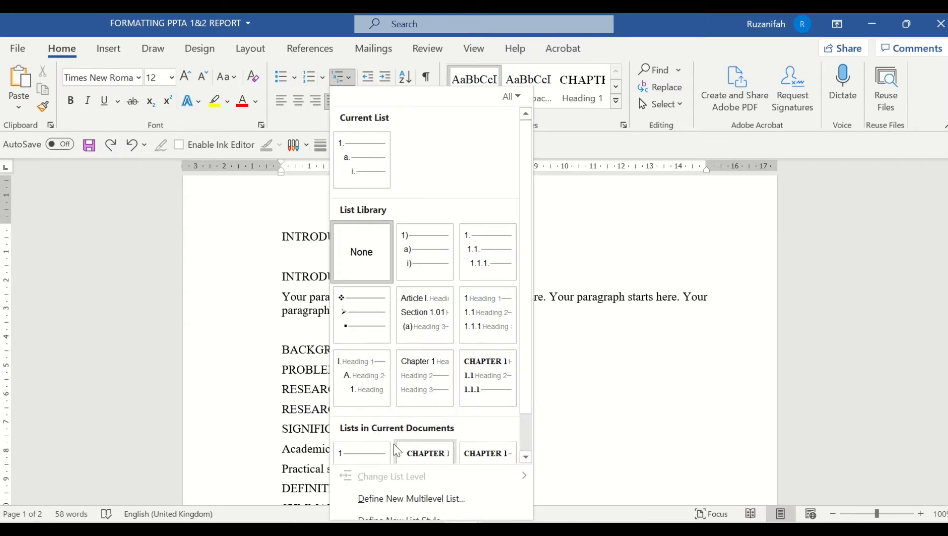
{"action": "left_click", "coordinate": [378, 500]}
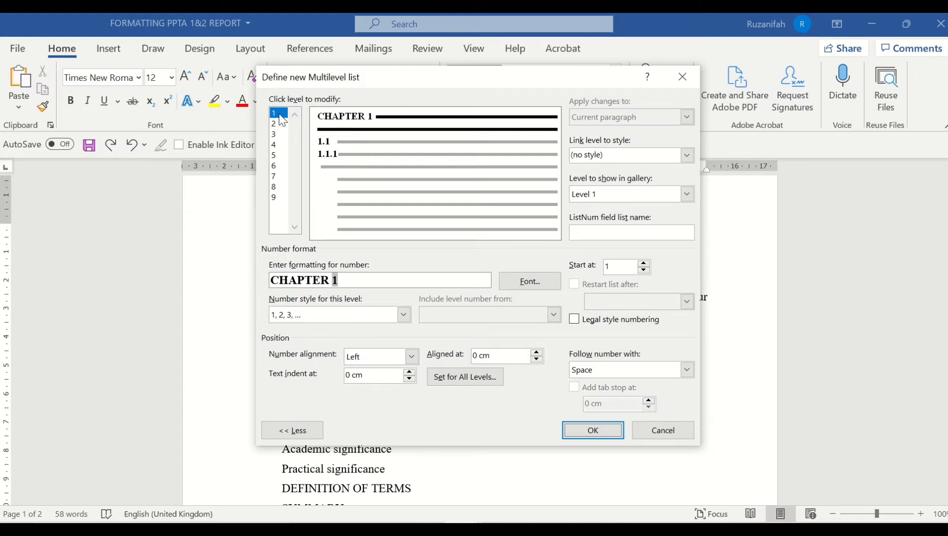
Replace the level 1 number format with the word CHAPTER followed by a number in the 1, 2, 3, … style
{"action": "left_click", "coordinate": [356, 279]}
{"action": "left_click_drag", "start_coordinate": [332, 284], "coordinate": [254, 284]}
{"action": "key", "text": "BackSpace"}
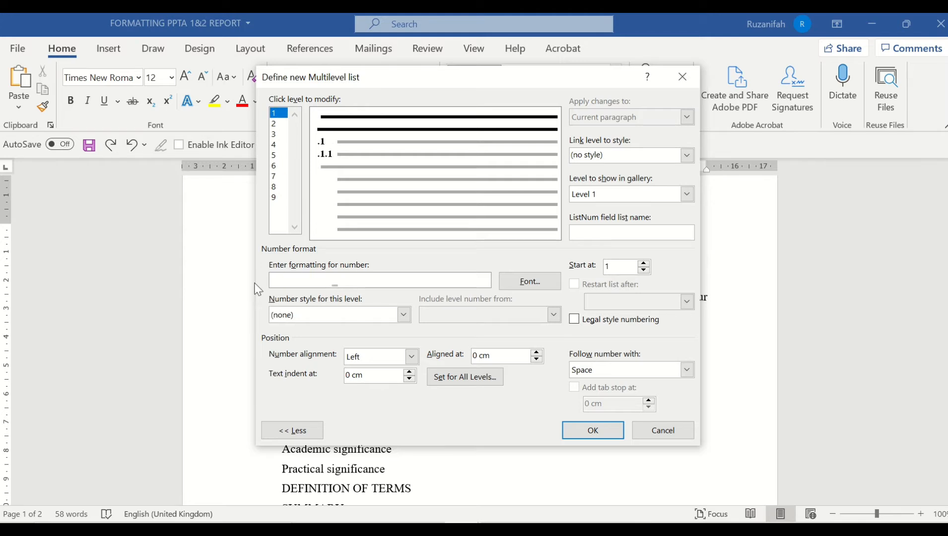
{"action": "type", "text": "CHAPTER"}
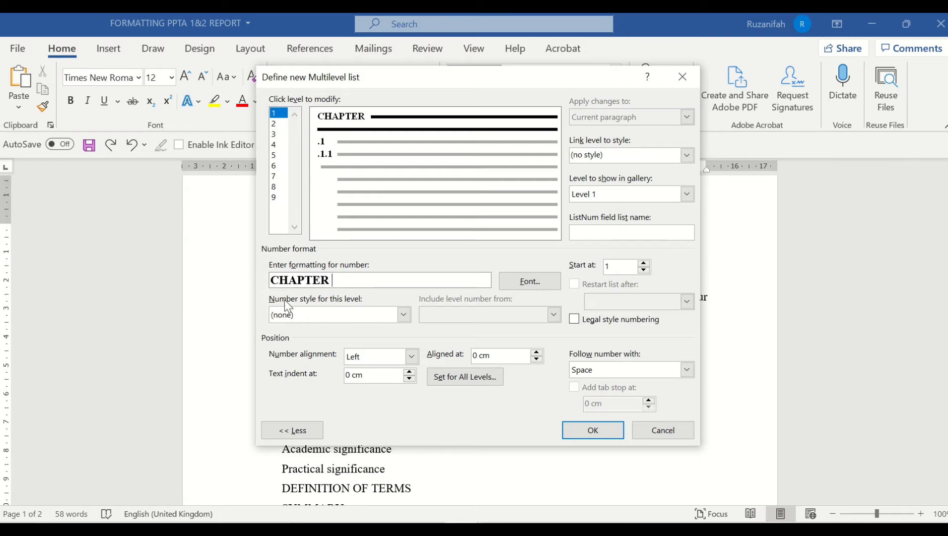
{"action": "left_click", "coordinate": [404, 313]}
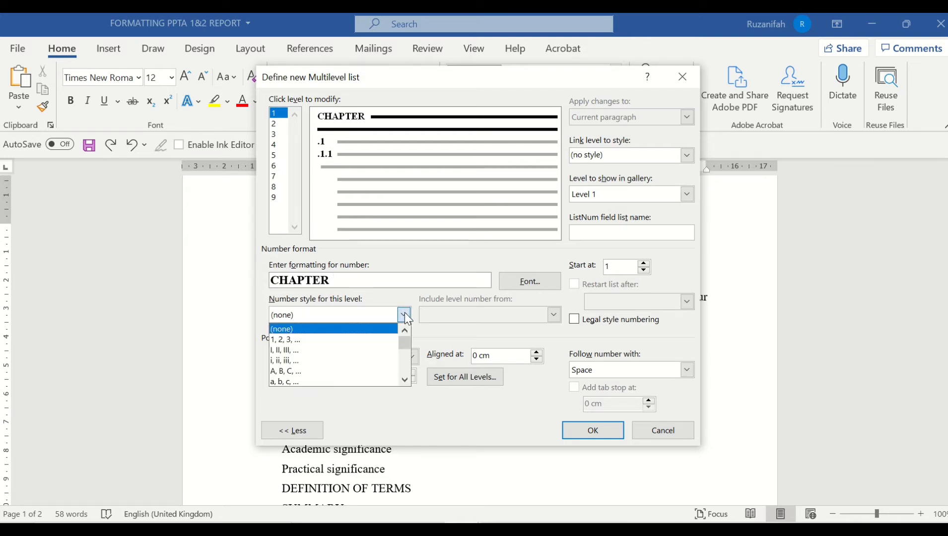
{"action": "left_click", "coordinate": [344, 339]}
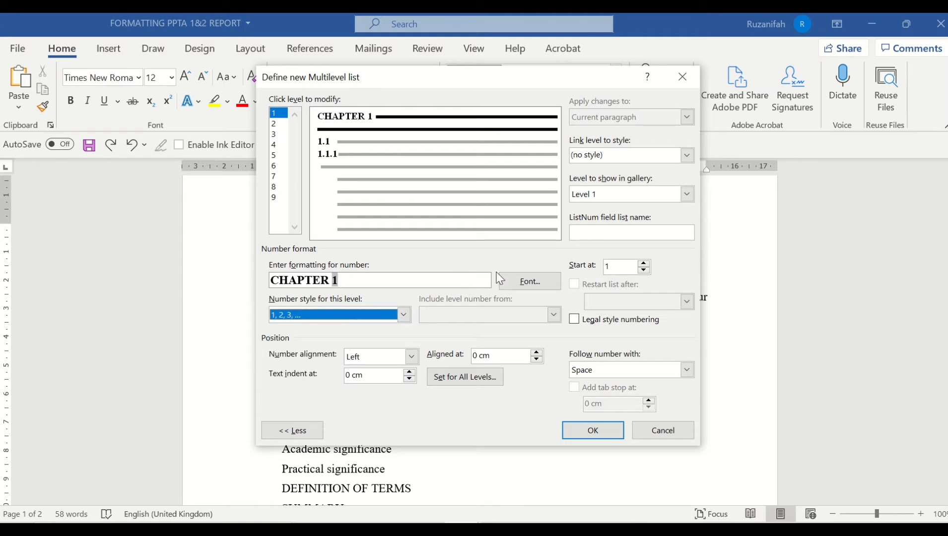
Toggle the All caps effect in the level 1 number's font settings and accept Times New Roman, Bold, size 12
{"action": "left_click", "coordinate": [528, 286]}
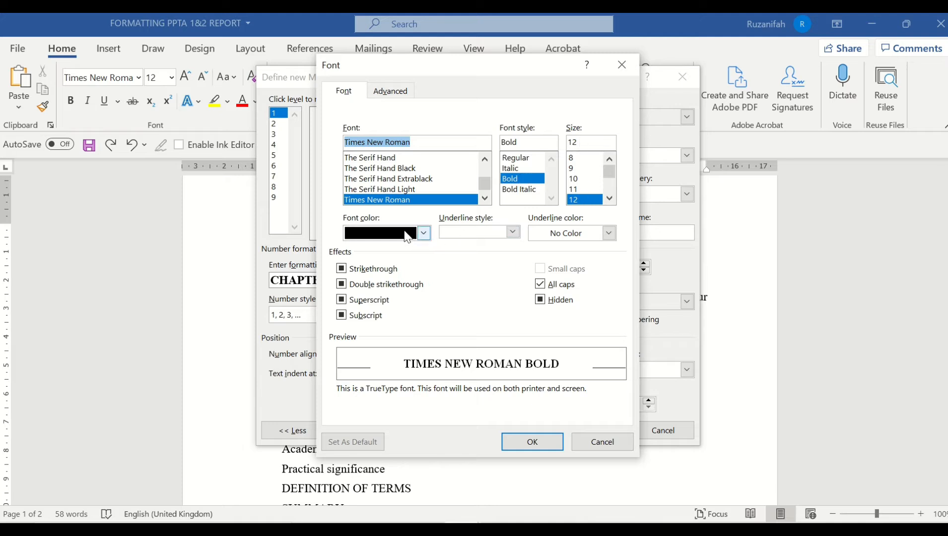
{"action": "left_click", "coordinate": [542, 285]}
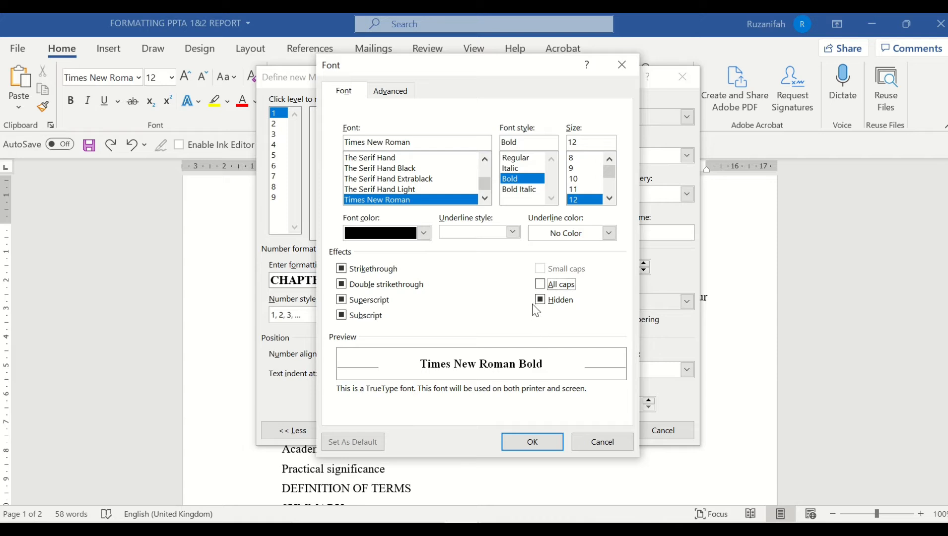
{"action": "left_click", "coordinate": [542, 288]}
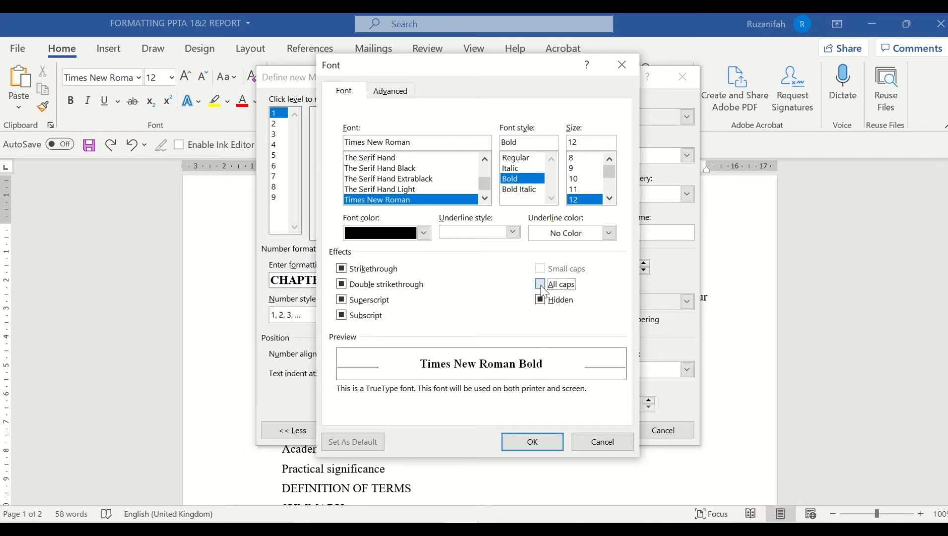
{"action": "left_click", "coordinate": [539, 443]}
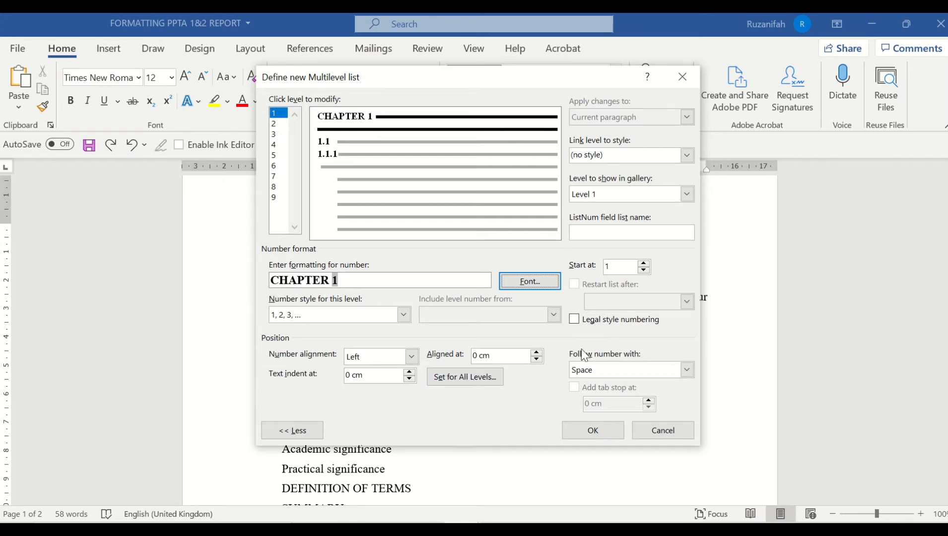
Have the level 1 number followed by a space and link the level to the Heading 1 style
{"action": "left_click", "coordinate": [688, 370]}
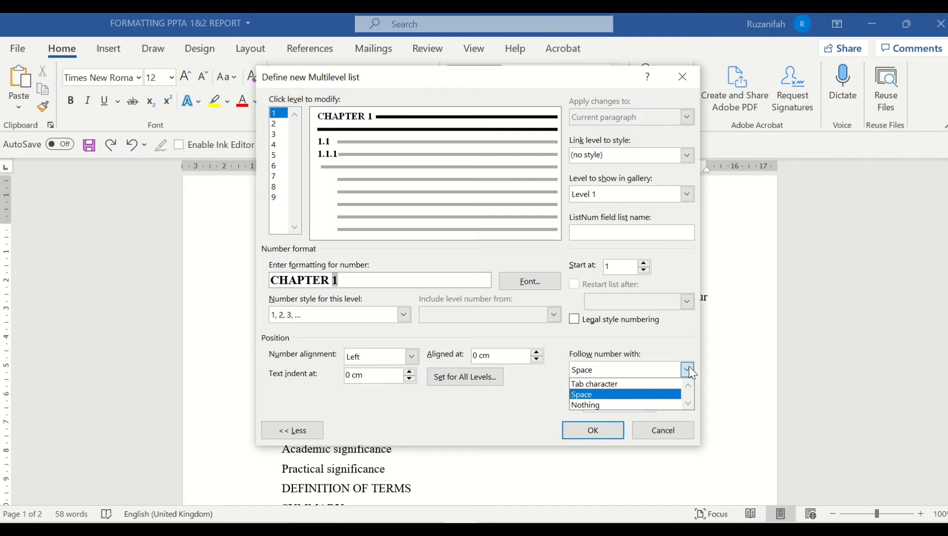
{"action": "left_click", "coordinate": [668, 397]}
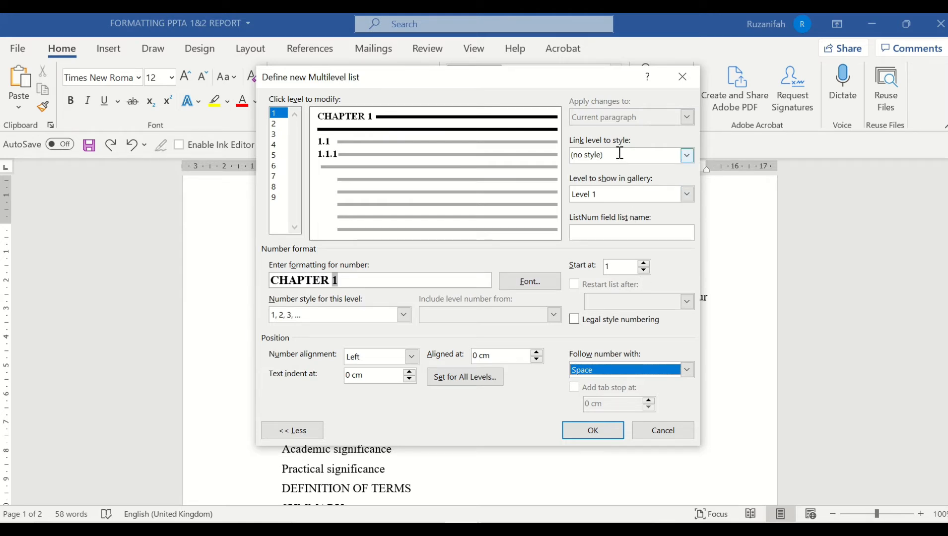
{"action": "left_click", "coordinate": [687, 156]}
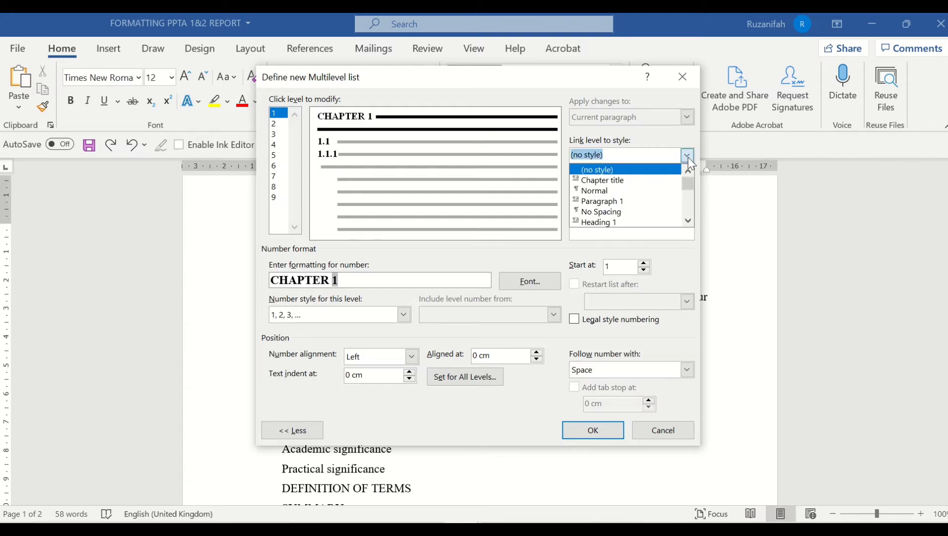
{"action": "left_click", "coordinate": [630, 223]}
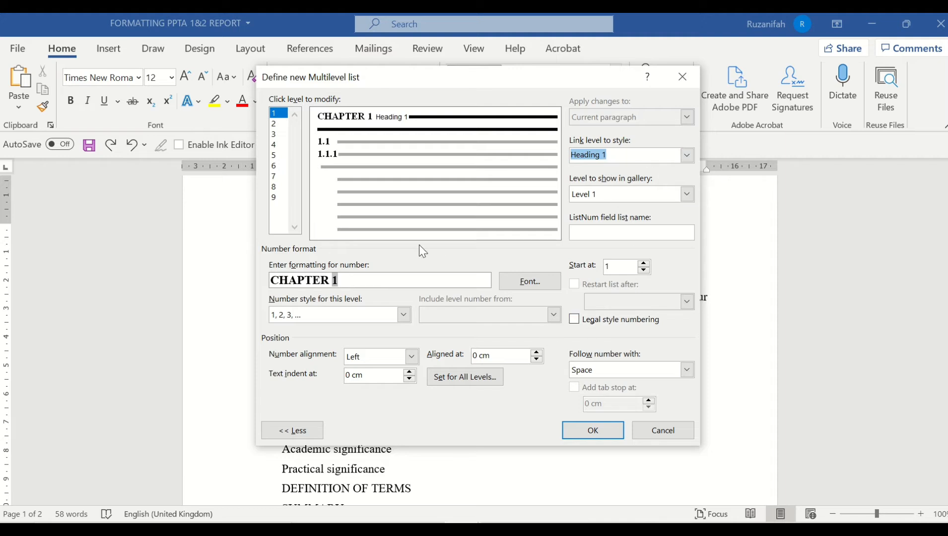
Rebuild the level 2 number as the level 1 number, a period and a 1, 2, 3, … number, in Times New Roman, Bold, size 12, All caps
{"action": "left_click", "coordinate": [275, 125]}
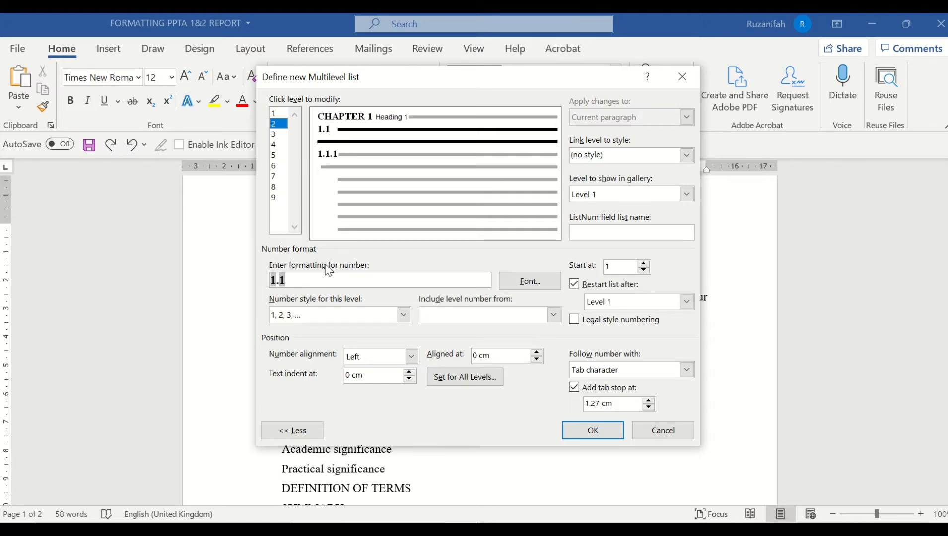
{"action": "key", "text": "BackSpace"}
{"action": "key", "text": "BackSpace"}
{"action": "key", "text": "BackSpace"}
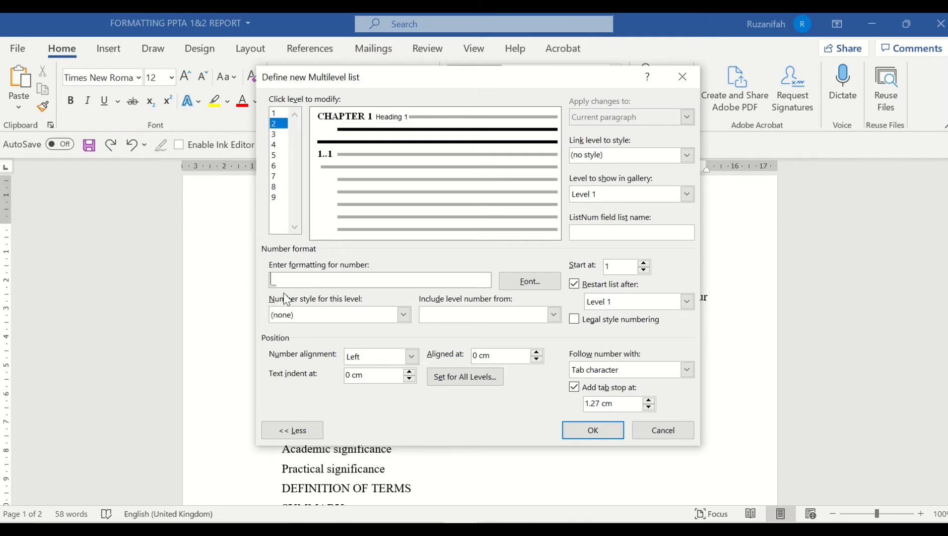
{"action": "left_click", "coordinate": [553, 315]}
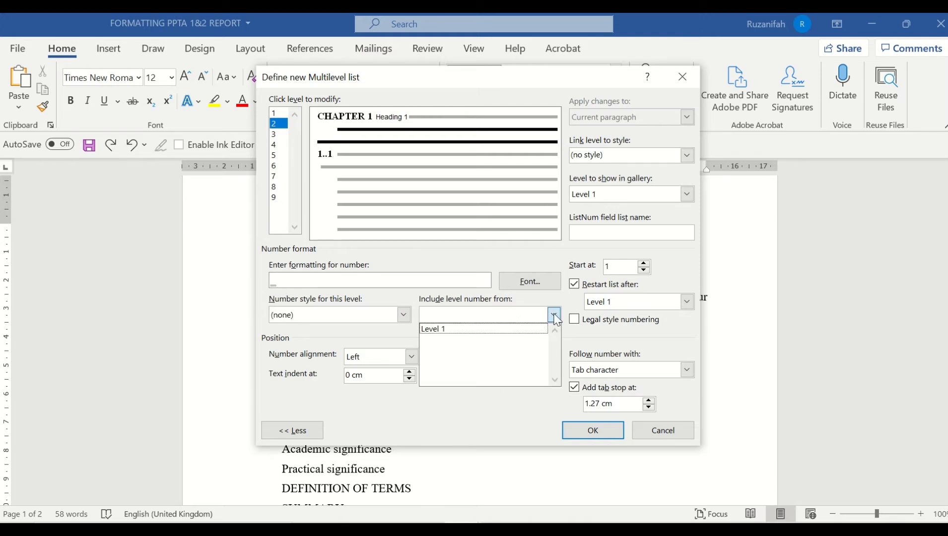
{"action": "left_click", "coordinate": [450, 331]}
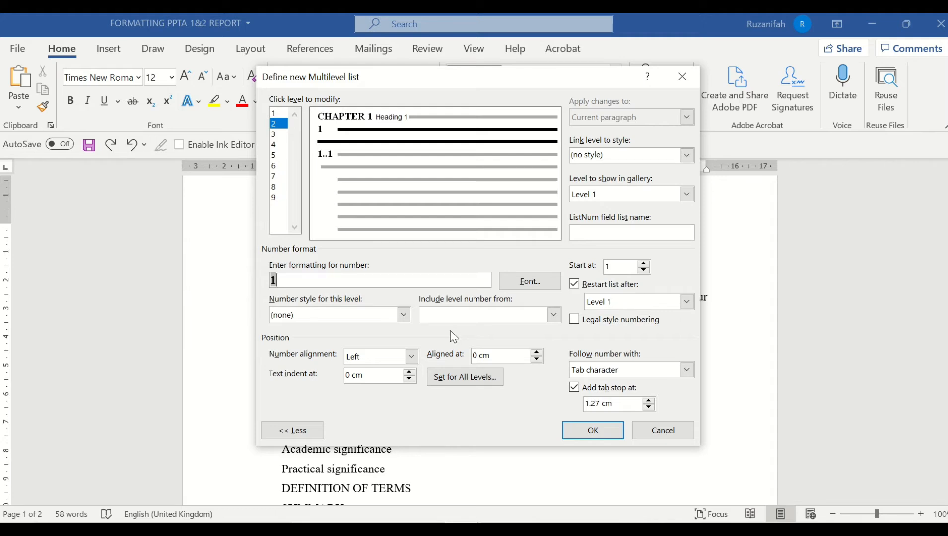
{"action": "type", "text": "."}
{"action": "left_click", "coordinate": [405, 316]}
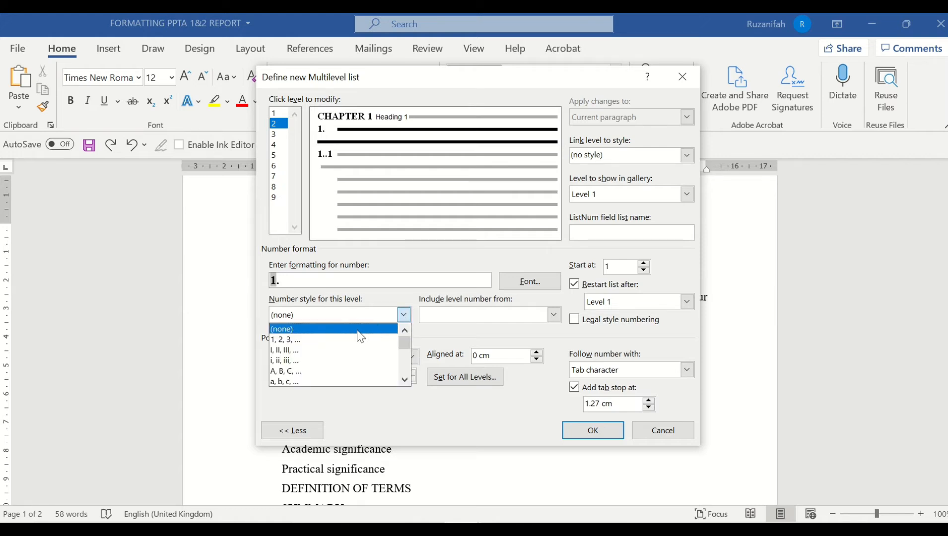
{"action": "left_click", "coordinate": [334, 340]}
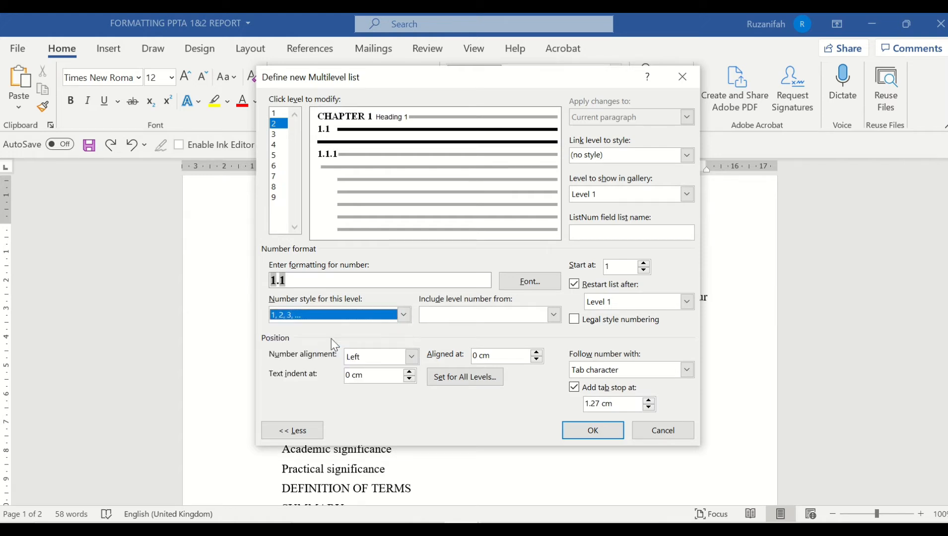
{"action": "left_click", "coordinate": [527, 289]}
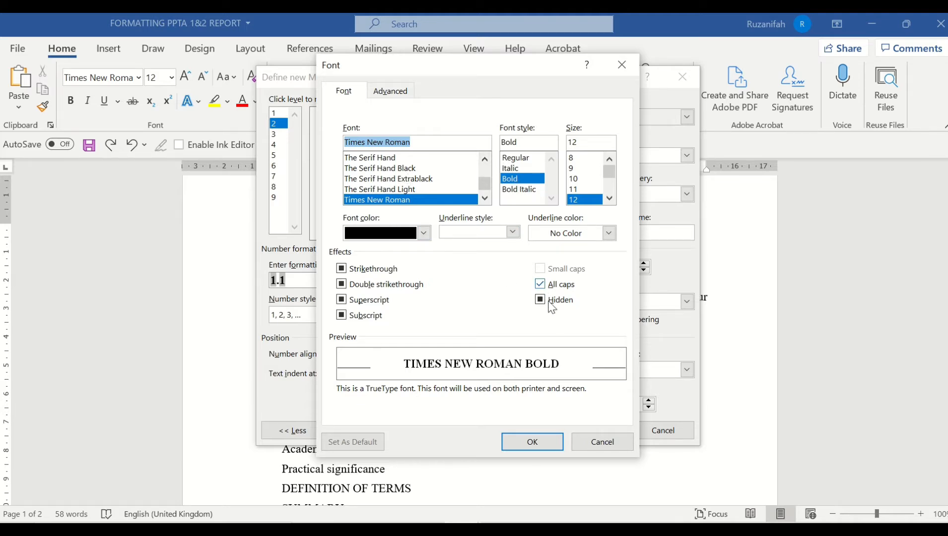
{"action": "left_click", "coordinate": [535, 441]}
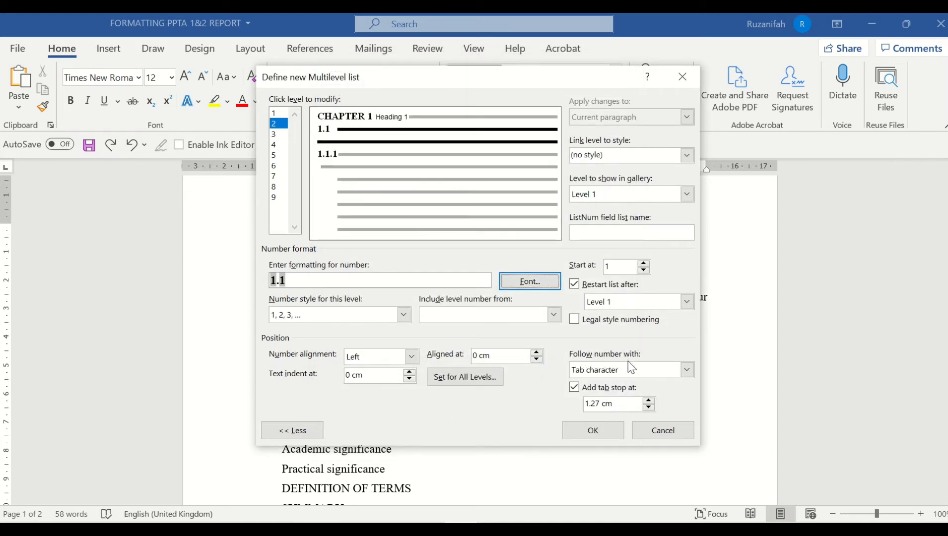
Have the level 2 number followed by a tab character and link the level to the Heading 2 style
{"action": "left_click", "coordinate": [687, 370]}
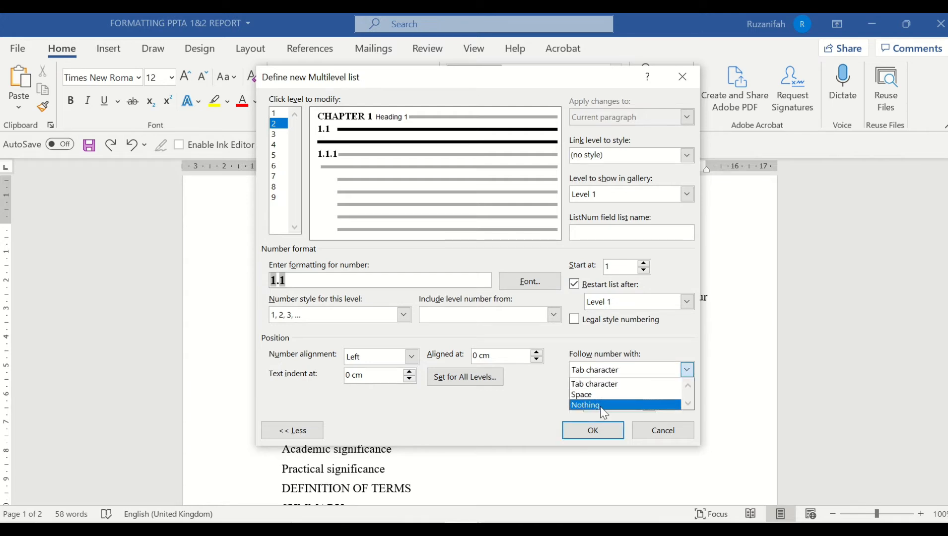
{"action": "left_click", "coordinate": [604, 385]}
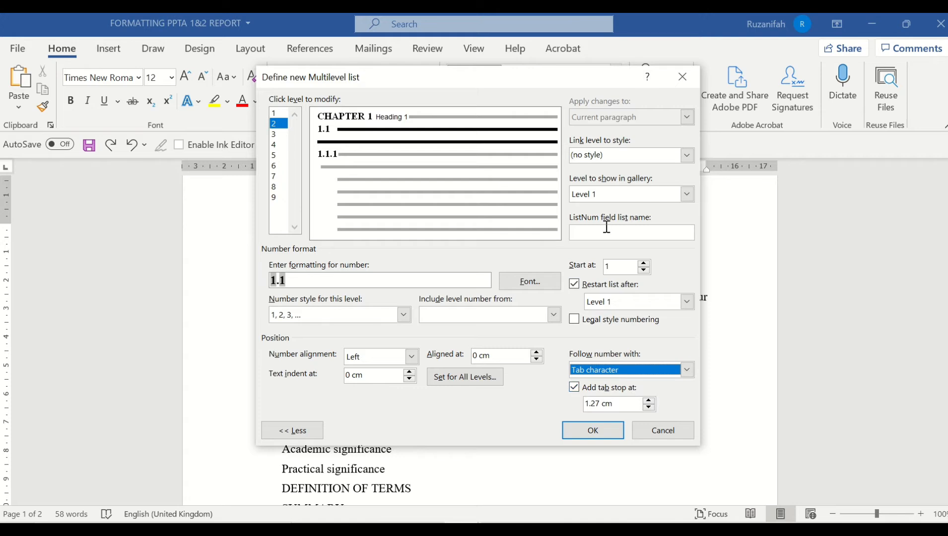
{"action": "left_click", "coordinate": [687, 155]}
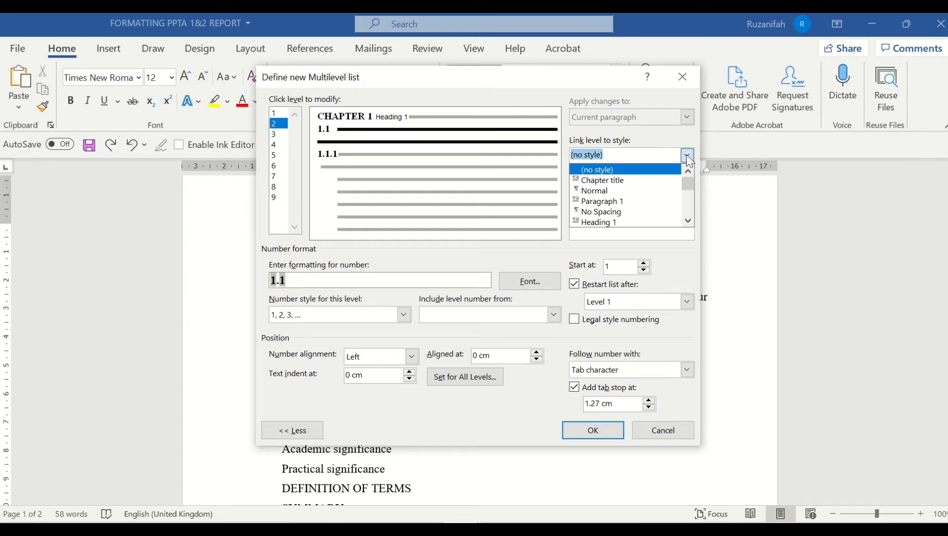
{"action": "left_click", "coordinate": [687, 220]}
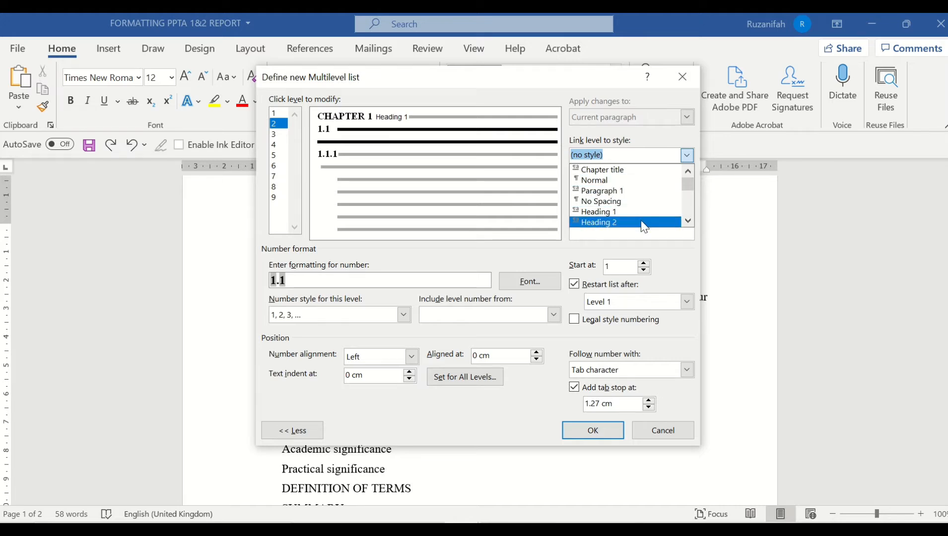
{"action": "left_click", "coordinate": [644, 223]}
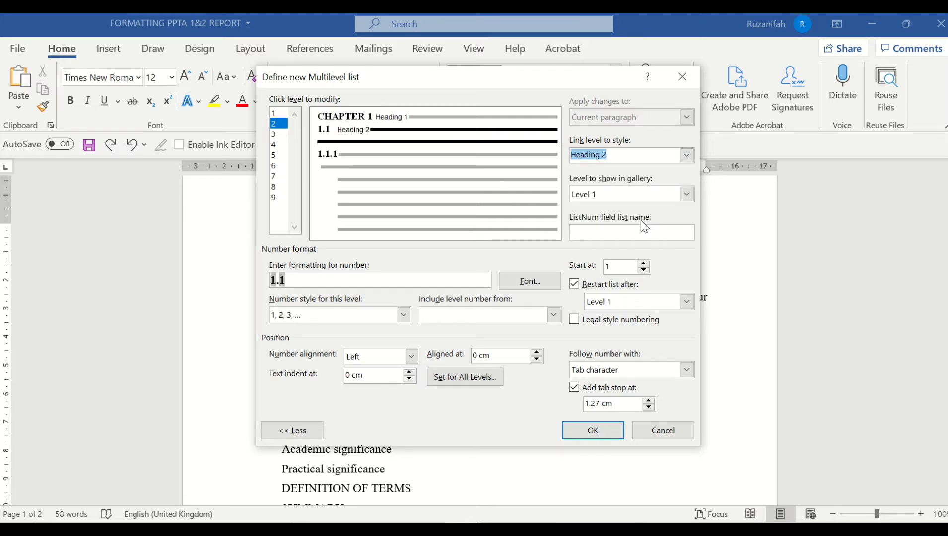
Rebuild the level 3 number format from the level 1 number, the level 2 number and a 1, 2, 3, … number, separated by periods
{"action": "left_click", "coordinate": [279, 135]}
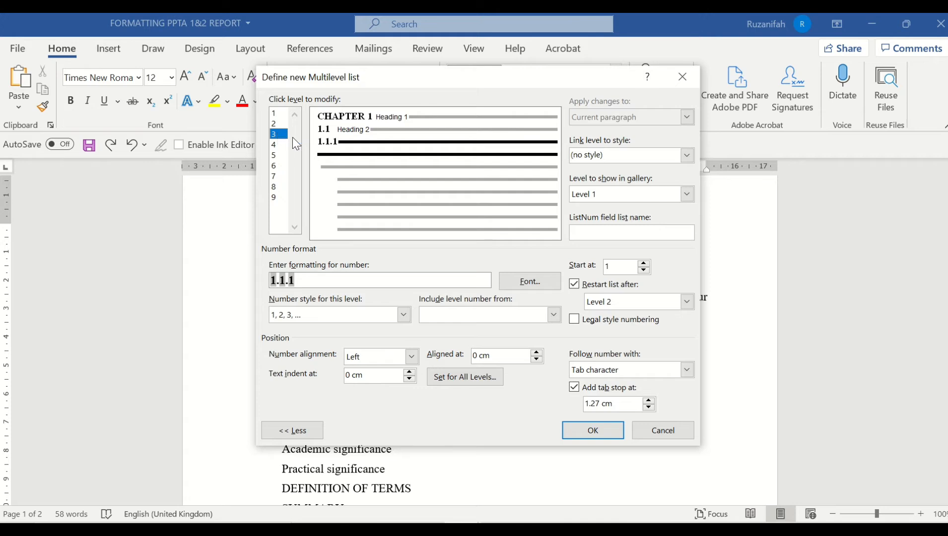
{"action": "left_click", "coordinate": [329, 281]}
{"action": "key", "text": "BackSpace"}
{"action": "key", "text": "BackSpace"}
{"action": "key", "text": "BackSpace"}
{"action": "key", "text": "BackSpace"}
{"action": "key", "text": "BackSpace"}
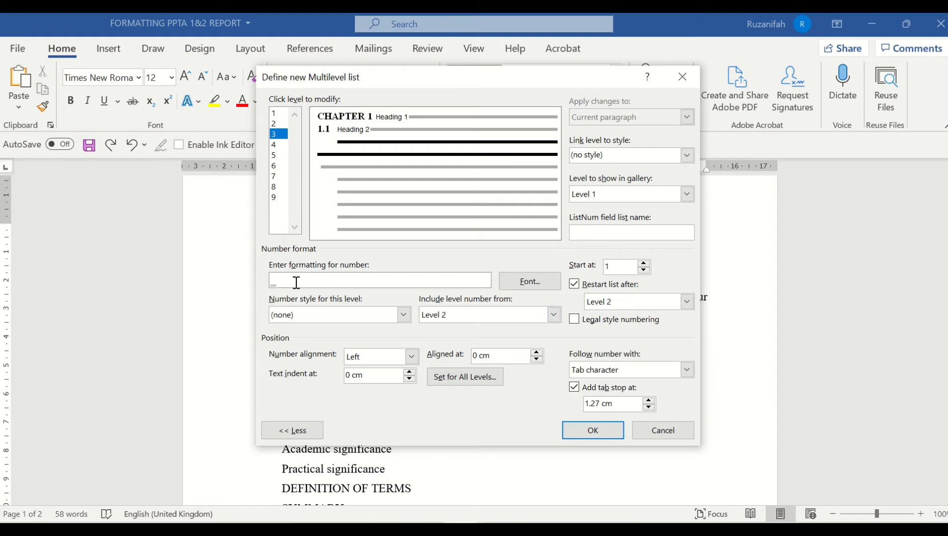
{"action": "left_click", "coordinate": [556, 317]}
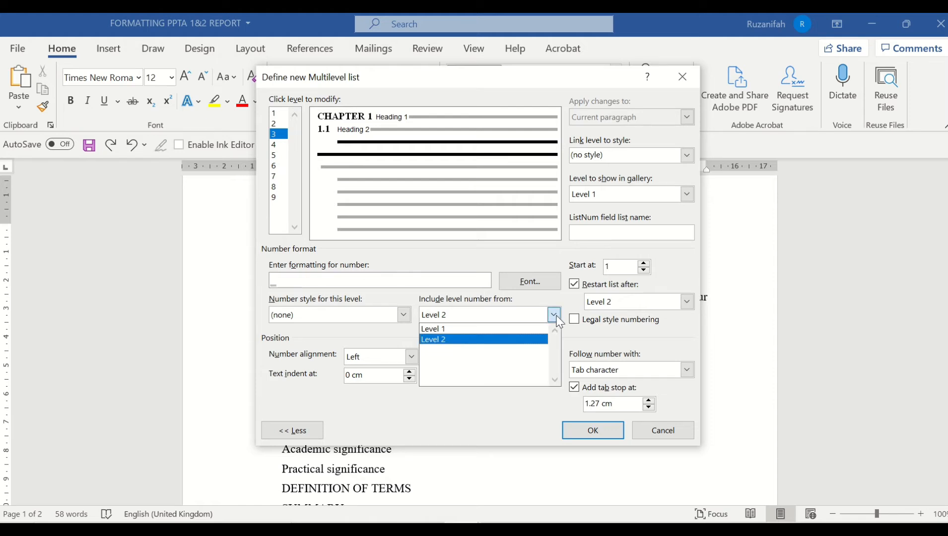
{"action": "left_click", "coordinate": [502, 329]}
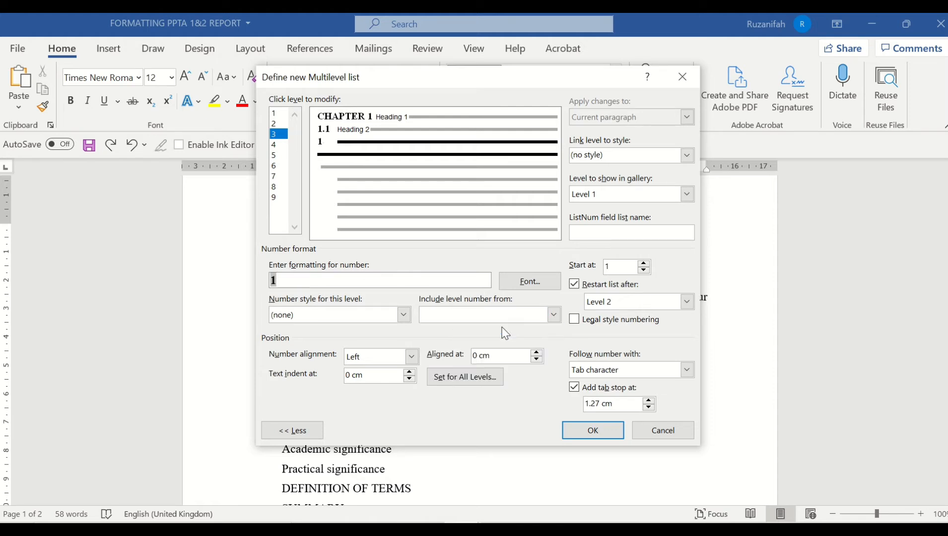
{"action": "type", "text": "."}
{"action": "left_click", "coordinate": [553, 315]}
{"action": "left_click", "coordinate": [514, 339]}
{"action": "type", "text": "."}
{"action": "left_click", "coordinate": [403, 315]}
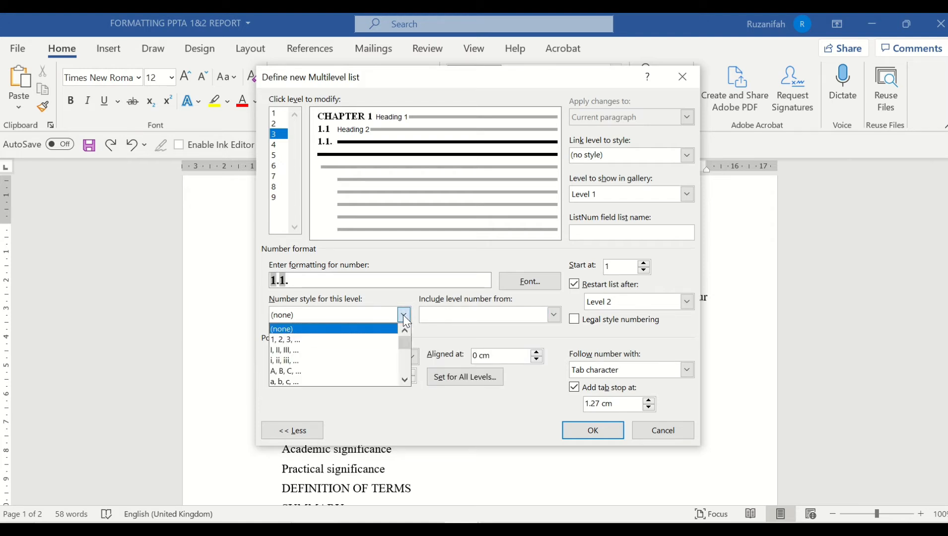
{"action": "left_click", "coordinate": [374, 344]}
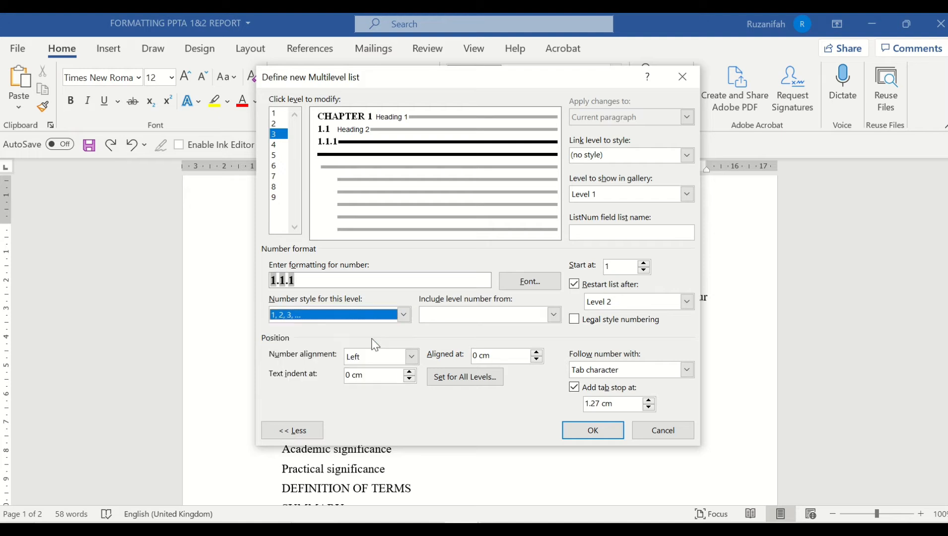
Accept Times New Roman, Bold, size 12 for the level 3 number, link the level to Heading 3 and finish defining the list
{"action": "left_click", "coordinate": [530, 281]}
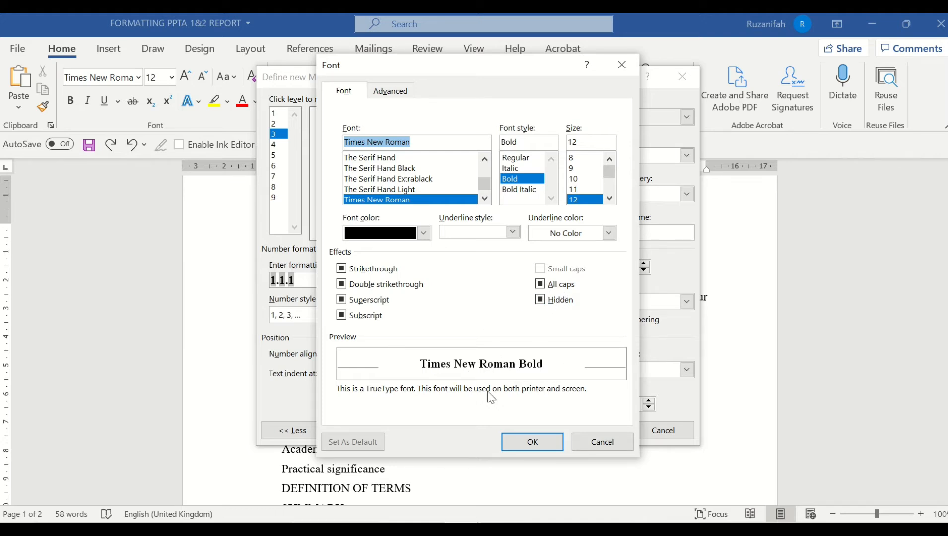
{"action": "left_click", "coordinate": [527, 443]}
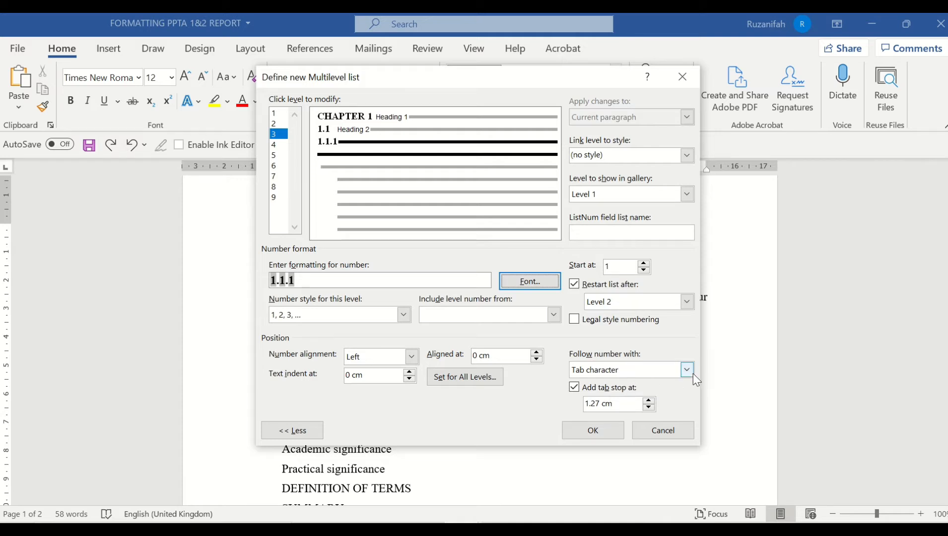
{"action": "left_click", "coordinate": [687, 155]}
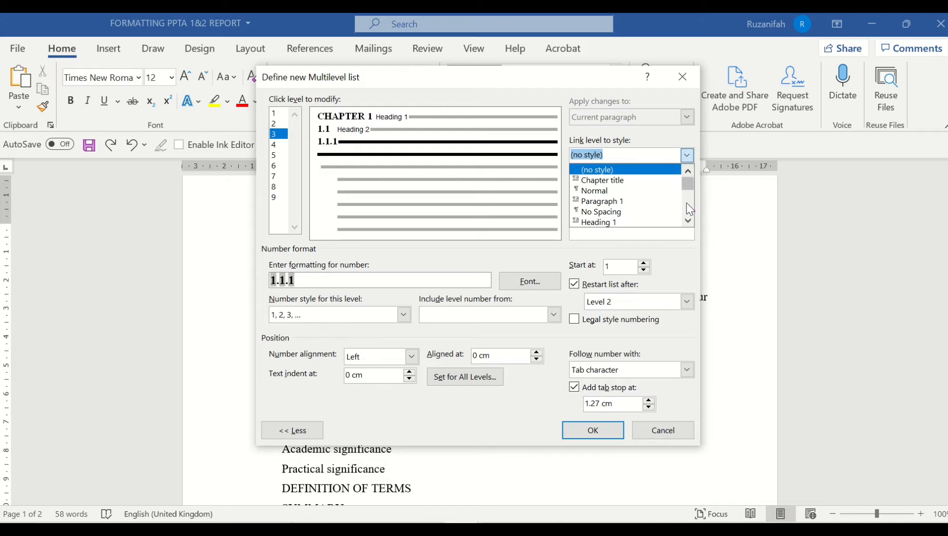
{"action": "scroll", "coordinate": [688, 208], "scroll_direction": "down", "scroll_amount": 2}
{"action": "left_click", "coordinate": [622, 191]}
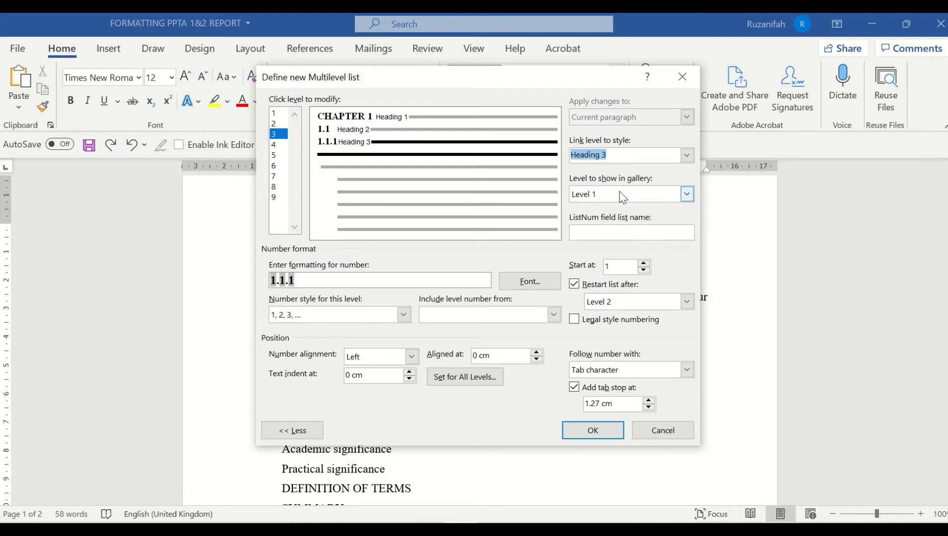
{"action": "left_click", "coordinate": [588, 432]}
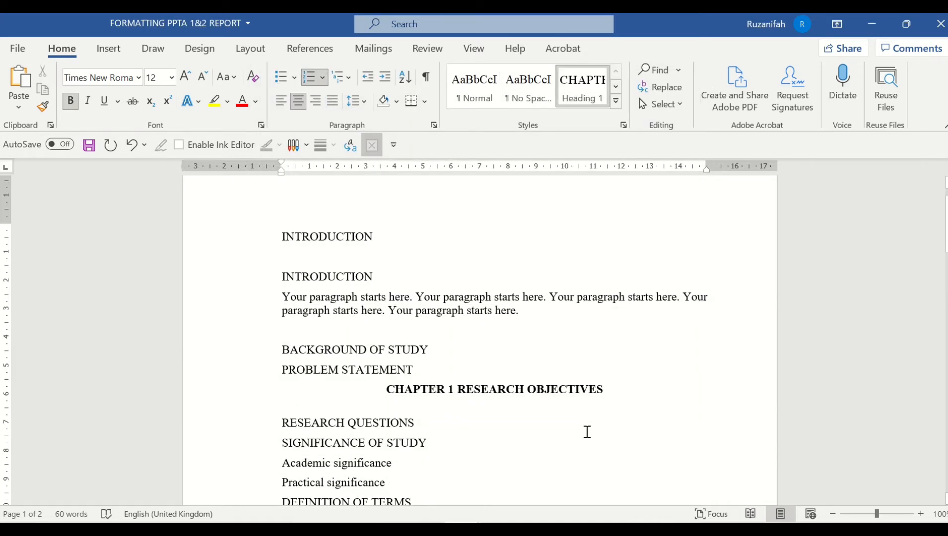
Show the full Styles list and apply the Heading 1 style to the first INTRODUCTION line as the chapter title
{"action": "left_click", "coordinate": [391, 391]}
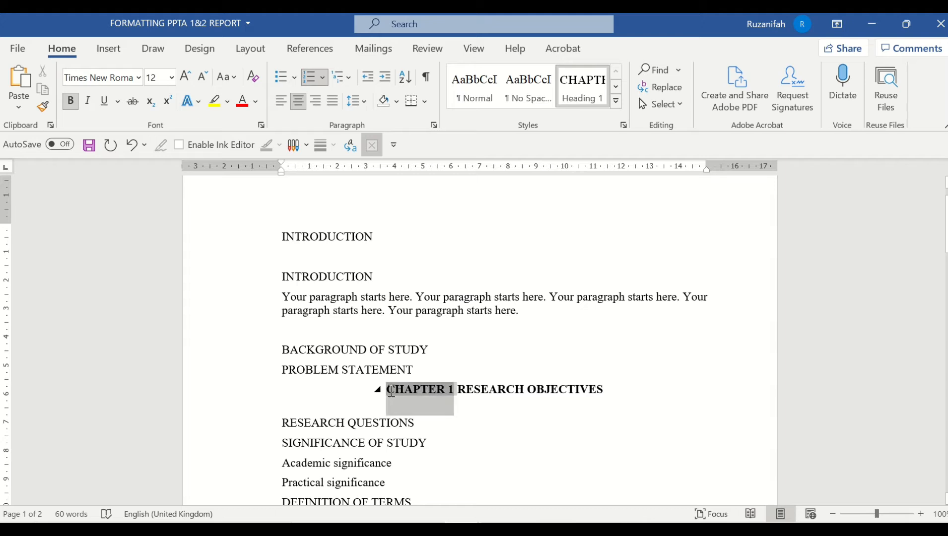
{"action": "left_click", "coordinate": [470, 387]}
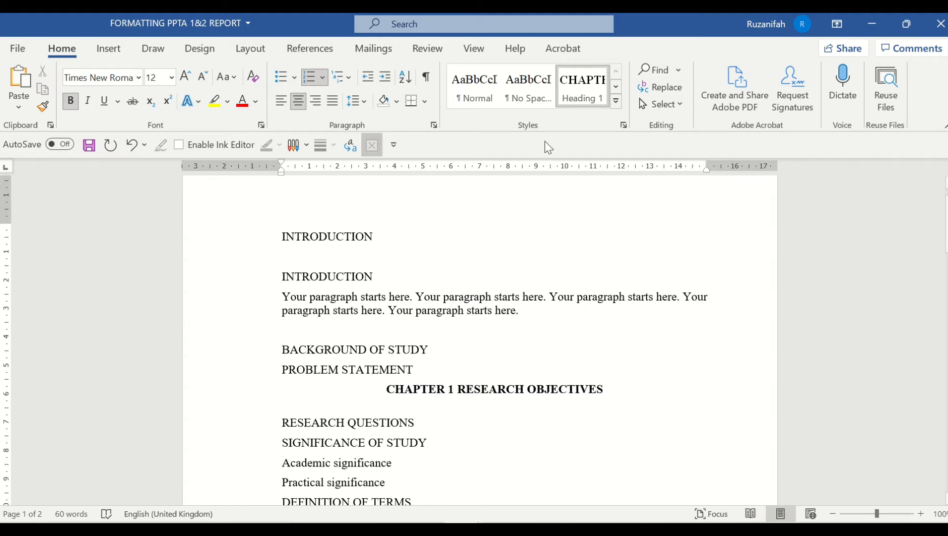
{"action": "left_click", "coordinate": [276, 236]}
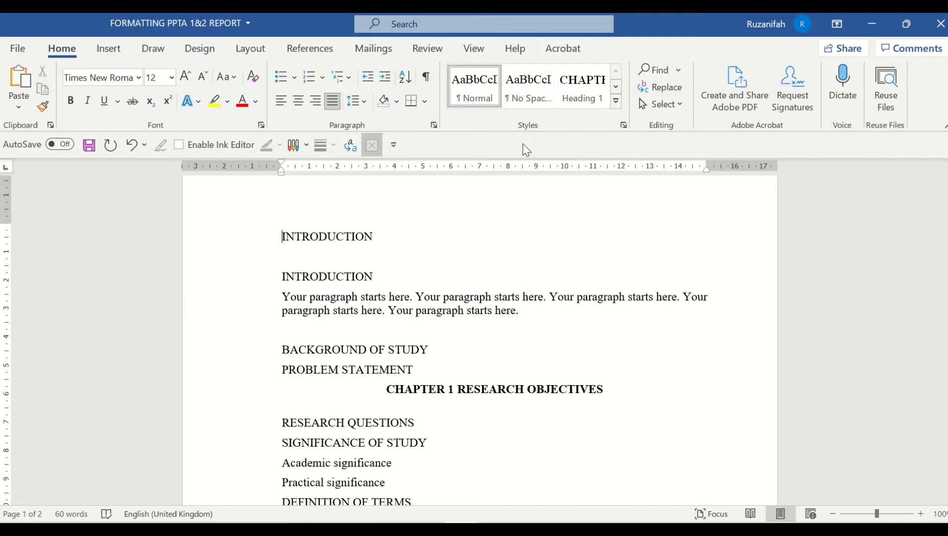
{"action": "left_click", "coordinate": [624, 126]}
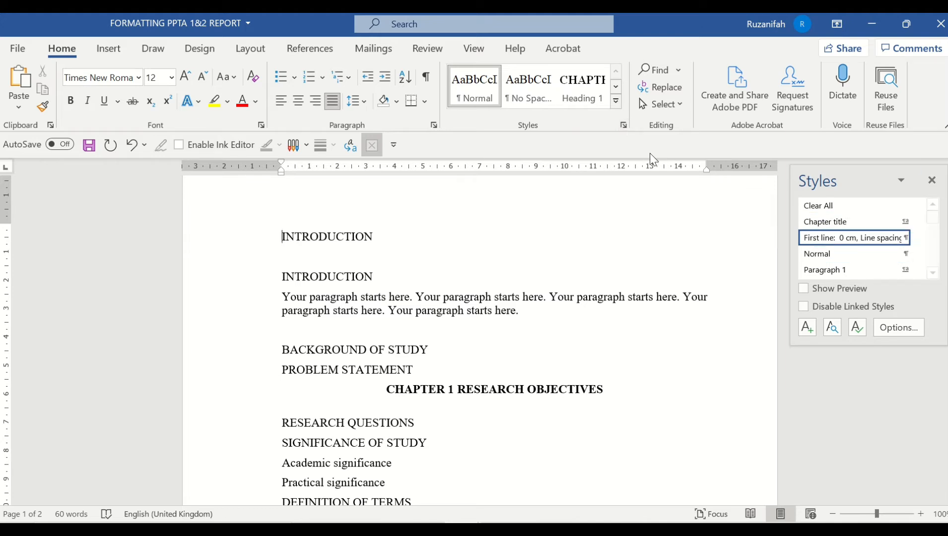
{"action": "left_click", "coordinate": [616, 105]}
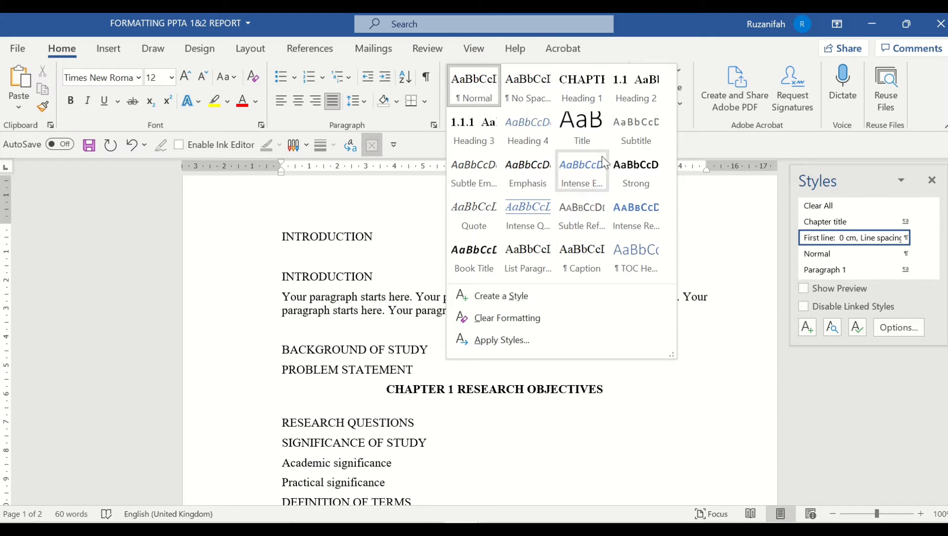
{"action": "left_click", "coordinate": [578, 84]}
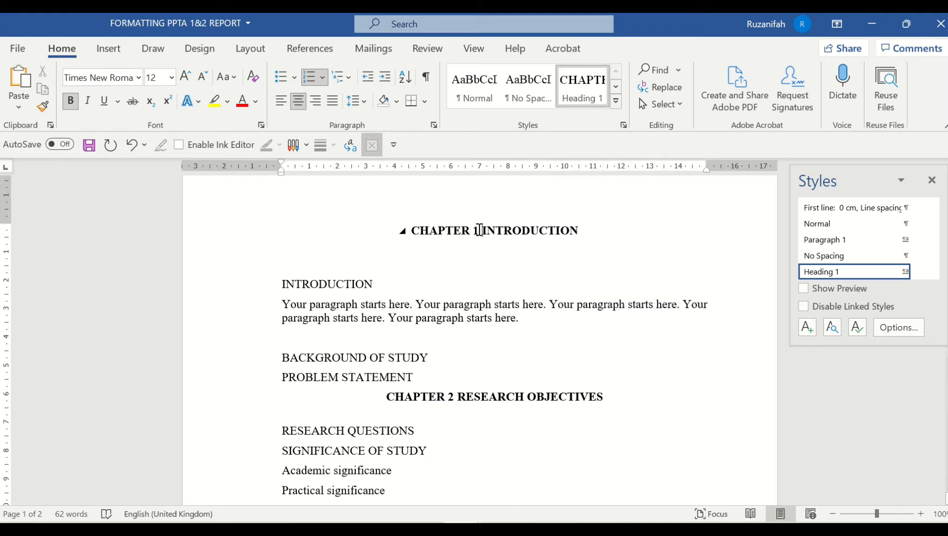
Apply the Heading 2 style to the INTRODUCTION line below the chapter title
{"action": "left_click", "coordinate": [278, 284]}
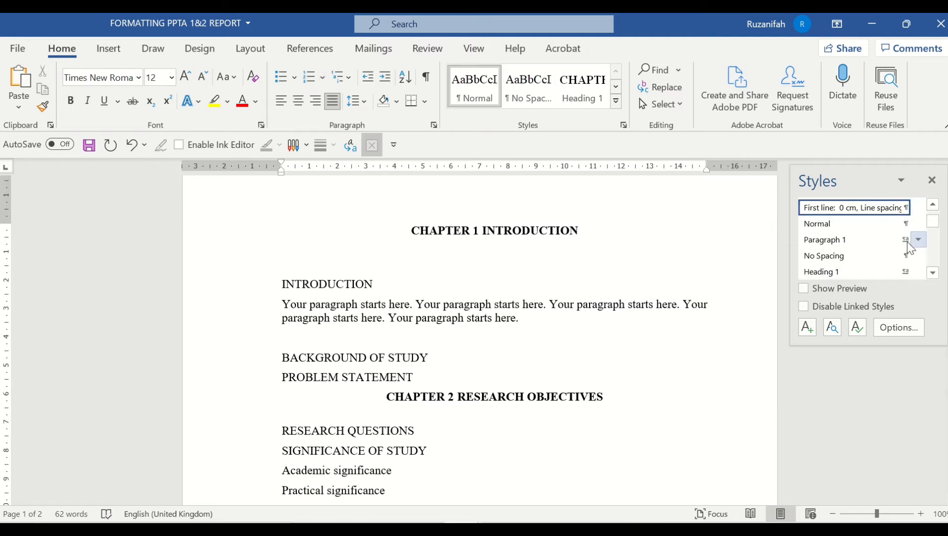
{"action": "left_click", "coordinate": [933, 273]}
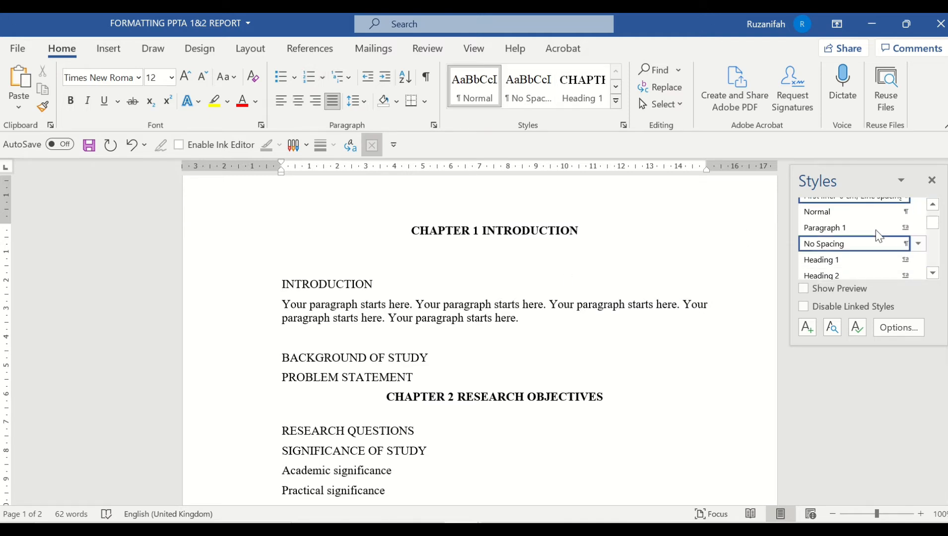
{"action": "left_click", "coordinate": [933, 272]}
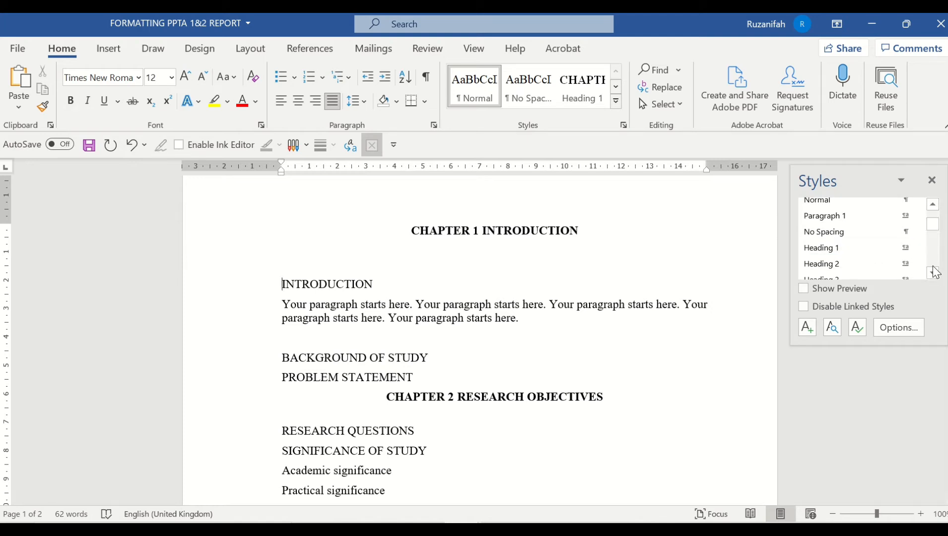
{"action": "left_click", "coordinate": [933, 273]}
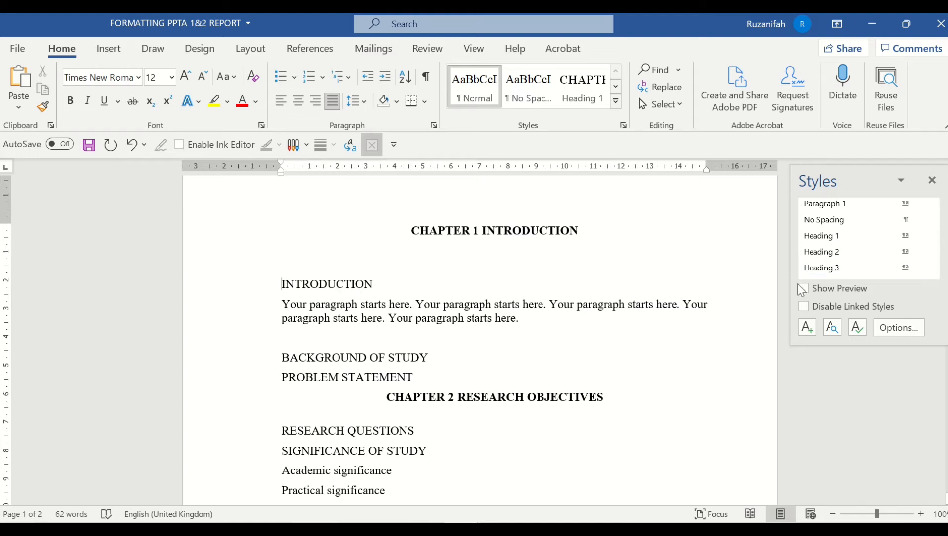
{"action": "left_click", "coordinate": [836, 252]}
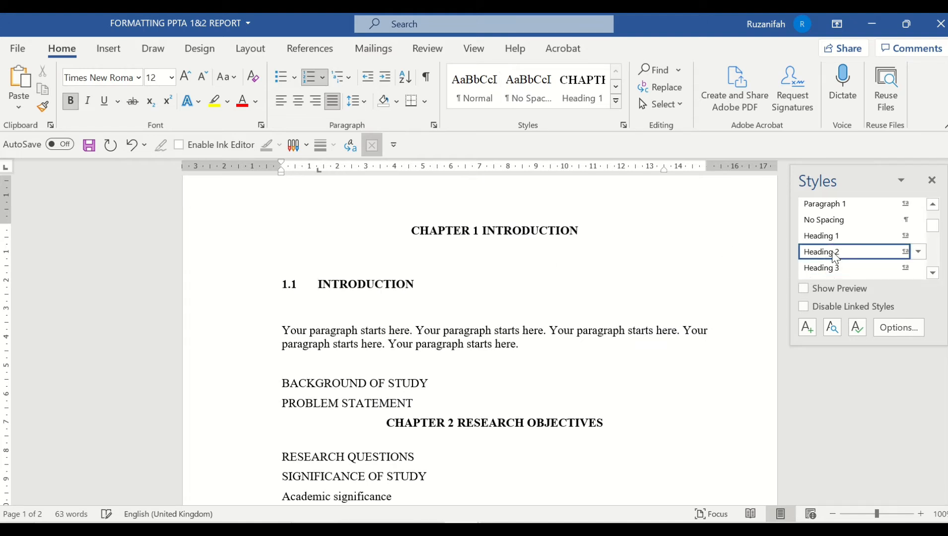
Apply the Heading 2 style to the BACKGROUND OF STUDY line in chapter 1
{"action": "left_click", "coordinate": [278, 381]}
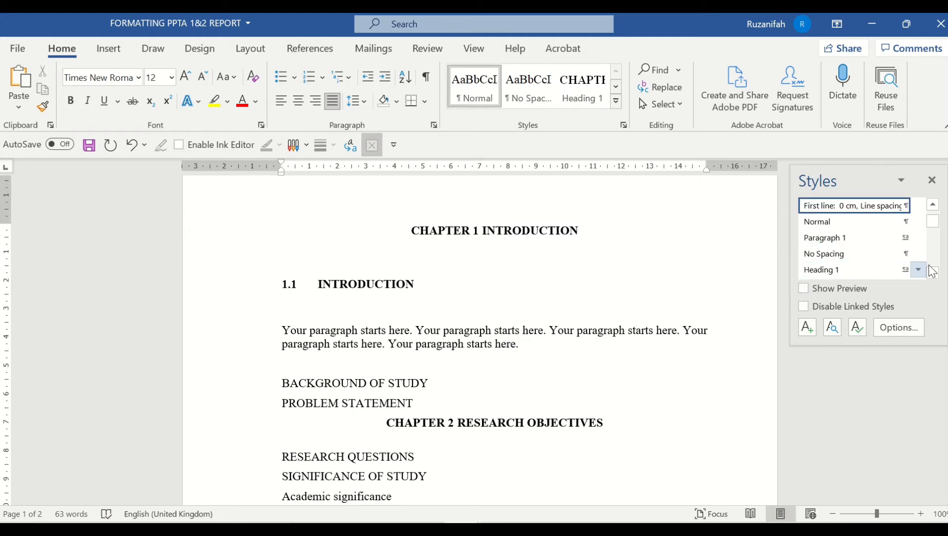
{"action": "left_click", "coordinate": [615, 101]}
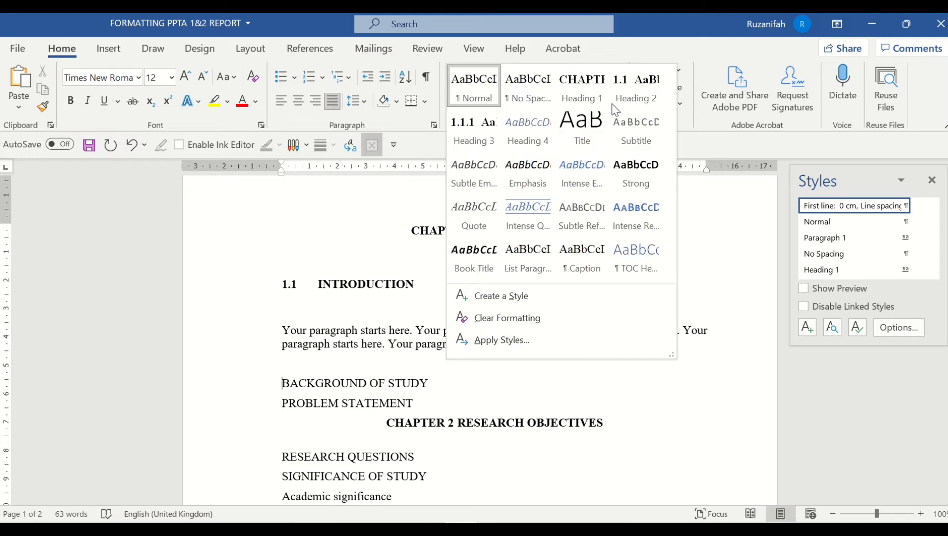
{"action": "left_click", "coordinate": [634, 85]}
{"action": "left_click", "coordinate": [645, 87]}
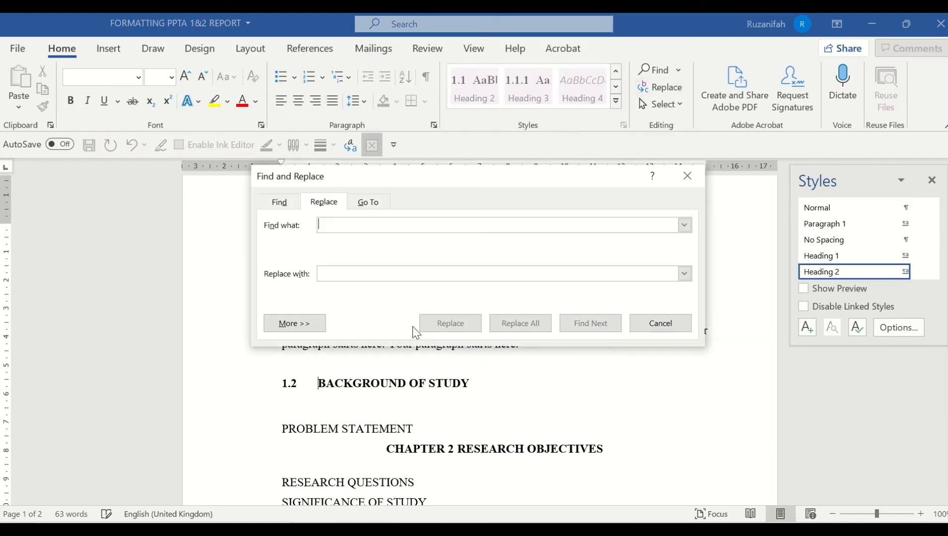
{"action": "left_click", "coordinate": [660, 323]}
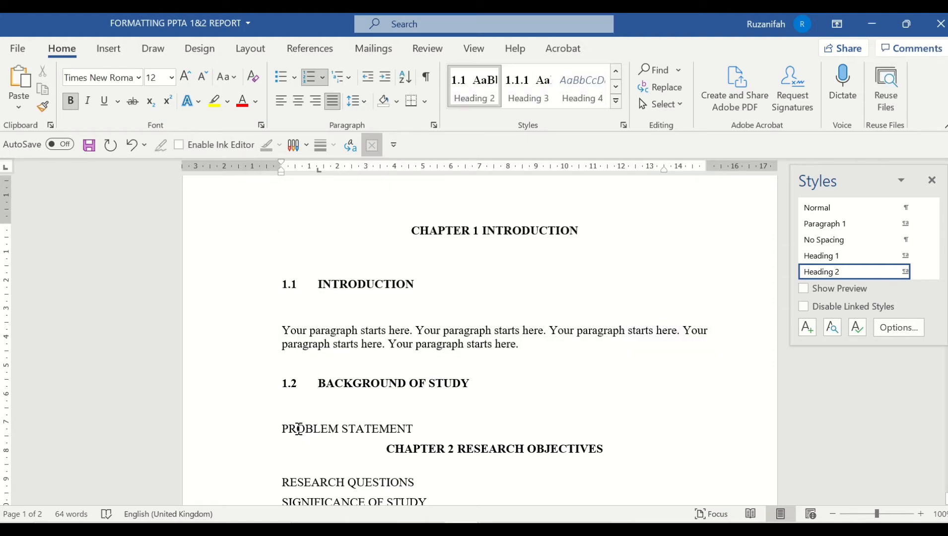
Apply the Heading 2 style to the PROBLEM STATEMENT and RESEARCH OBJECTIVES lines
{"action": "left_click", "coordinate": [278, 429]}
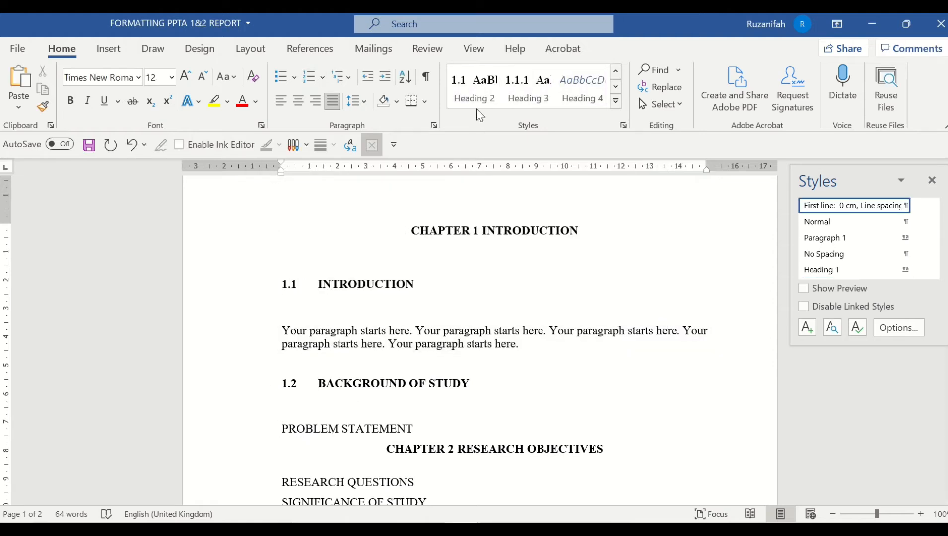
{"action": "left_click", "coordinate": [474, 94]}
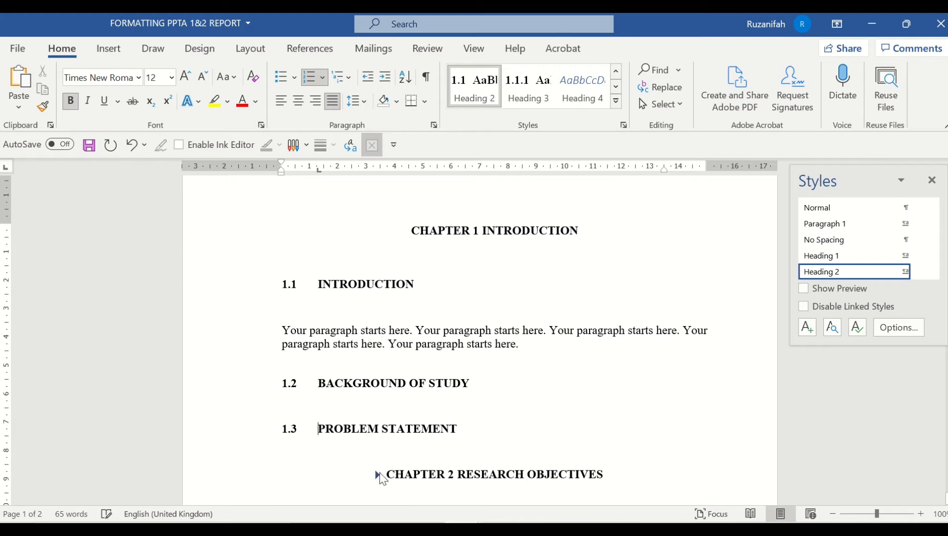
{"action": "left_click", "coordinate": [457, 477]}
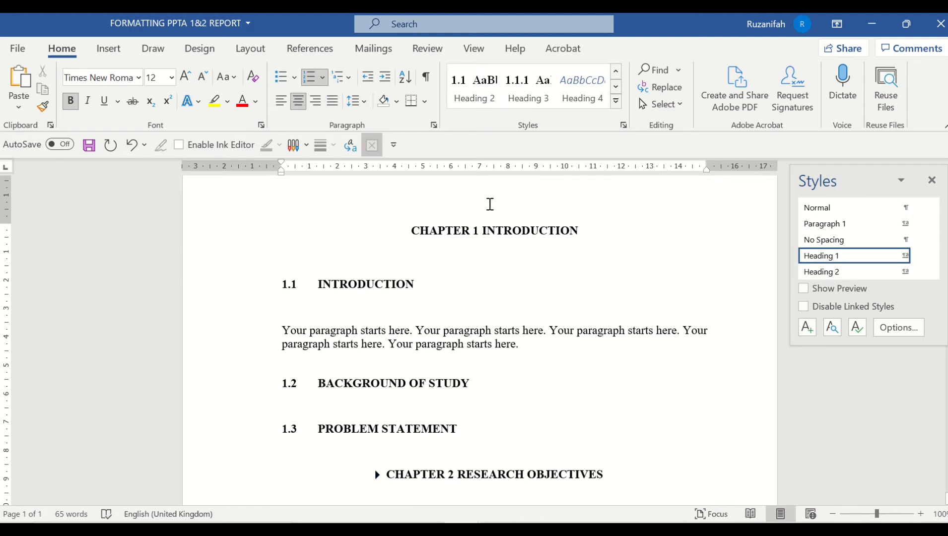
{"action": "left_click", "coordinate": [467, 82]}
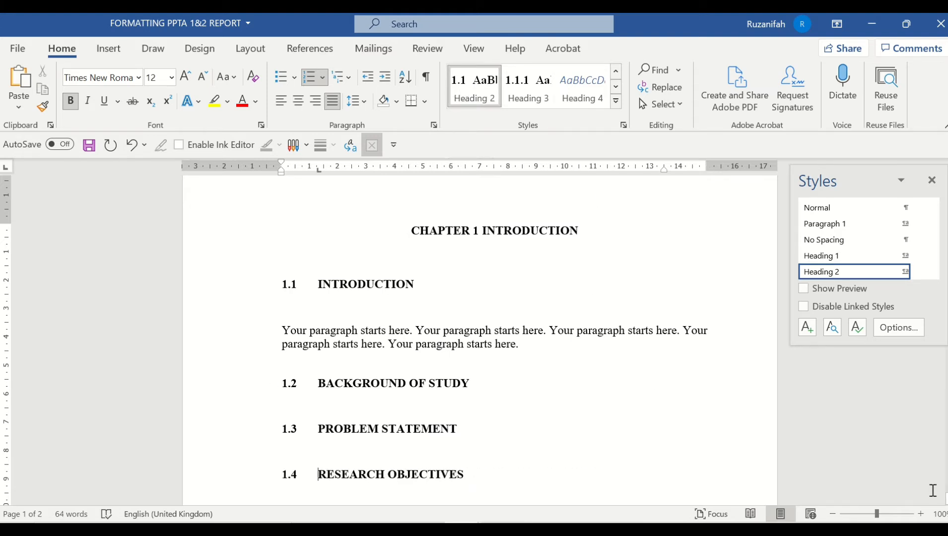
Apply the Heading 2 style to the RESEARCH QUESTIONS and SIGNIFICANCE OF STUDY lines
{"action": "scroll", "coordinate": [549, 413], "scroll_direction": "down", "scroll_amount": 4}
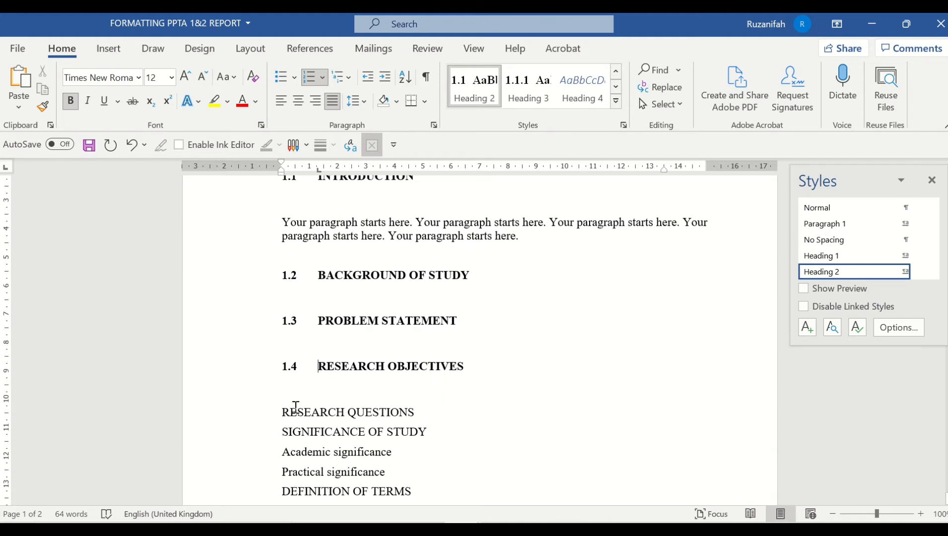
{"action": "left_click", "coordinate": [280, 413]}
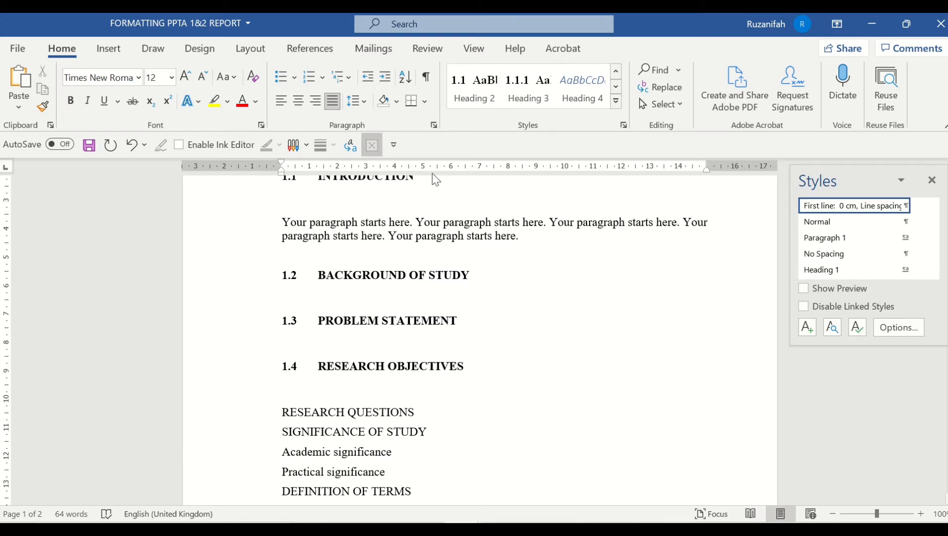
{"action": "left_click", "coordinate": [468, 95]}
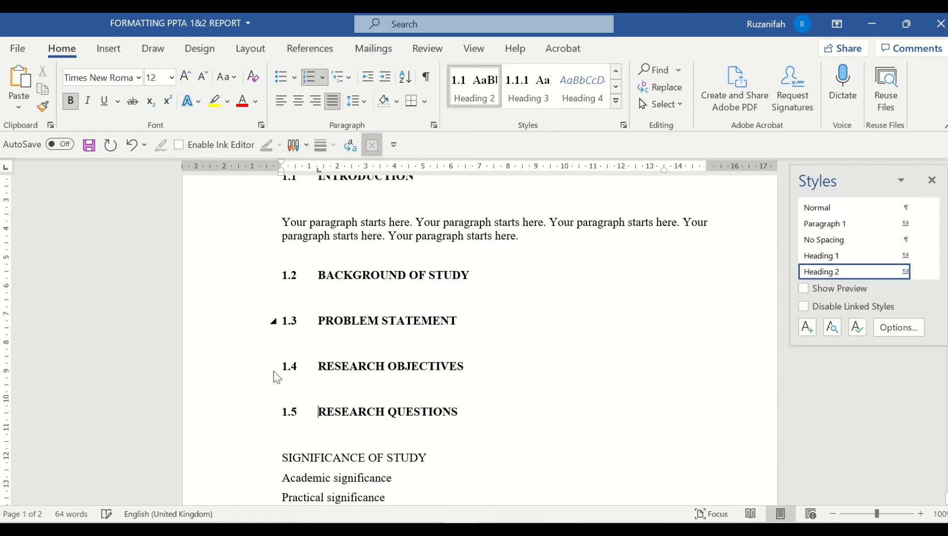
{"action": "left_click", "coordinate": [284, 458]}
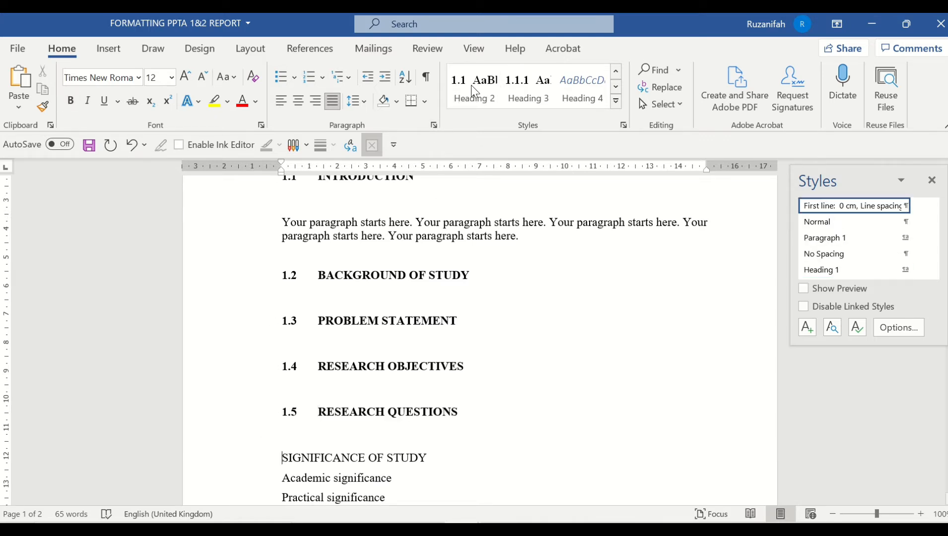
{"action": "left_click", "coordinate": [470, 85]}
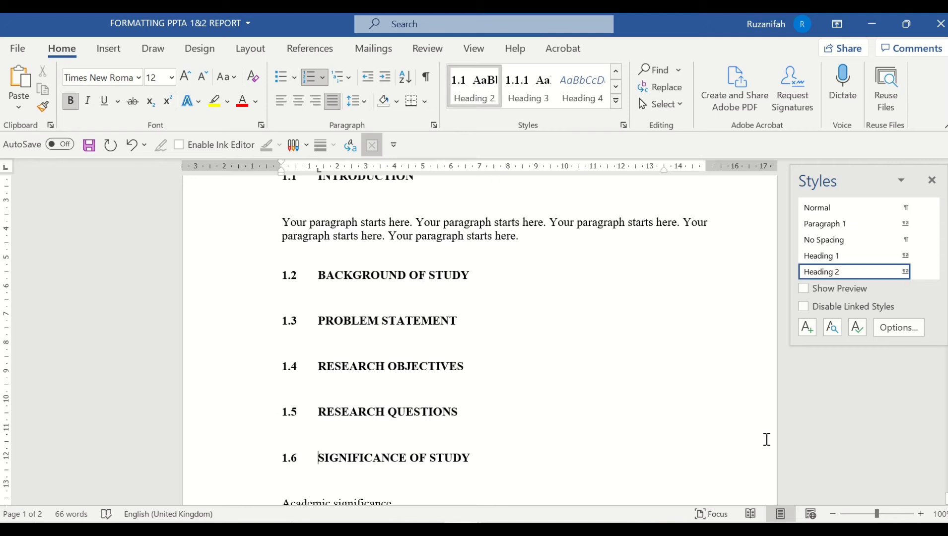
Apply the Heading 3 style to the Academic significance and Practical significance lines under SIGNIFICANCE OF STUDY
{"action": "scroll", "coordinate": [479, 337], "scroll_direction": "down", "scroll_amount": 6}
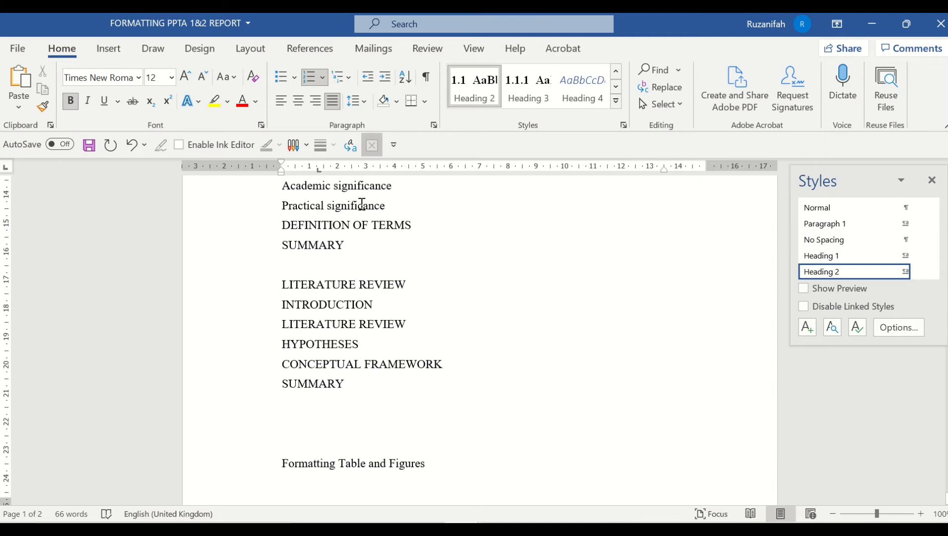
{"action": "left_click", "coordinate": [306, 186]}
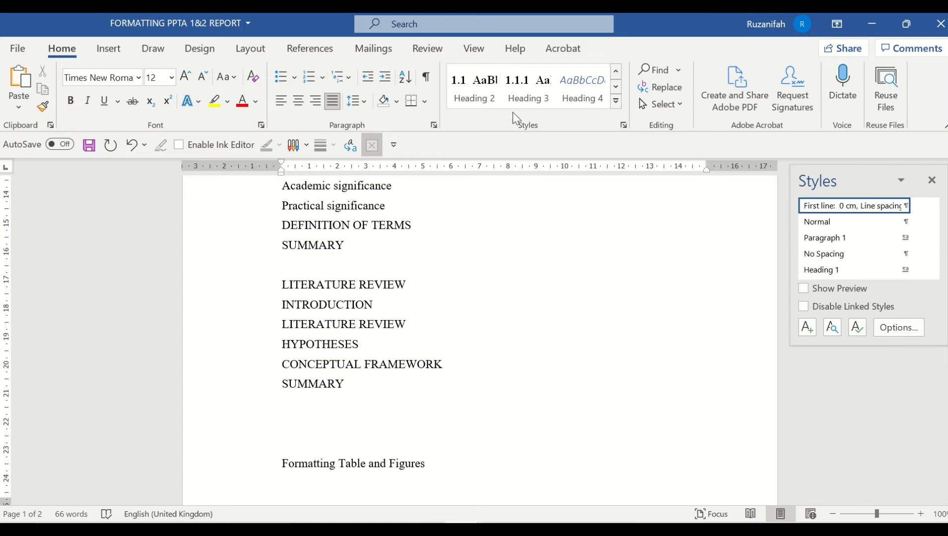
{"action": "left_click", "coordinate": [530, 89]}
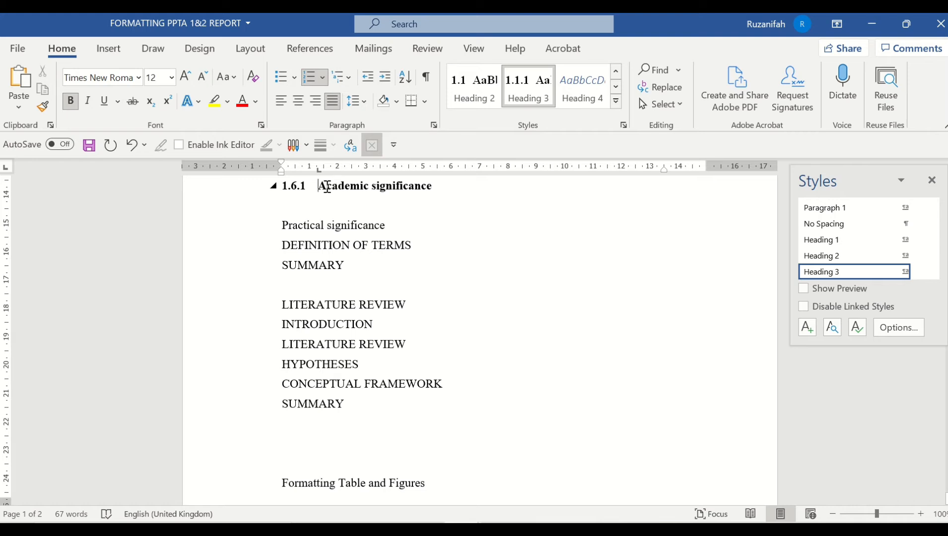
{"action": "left_click", "coordinate": [278, 228]}
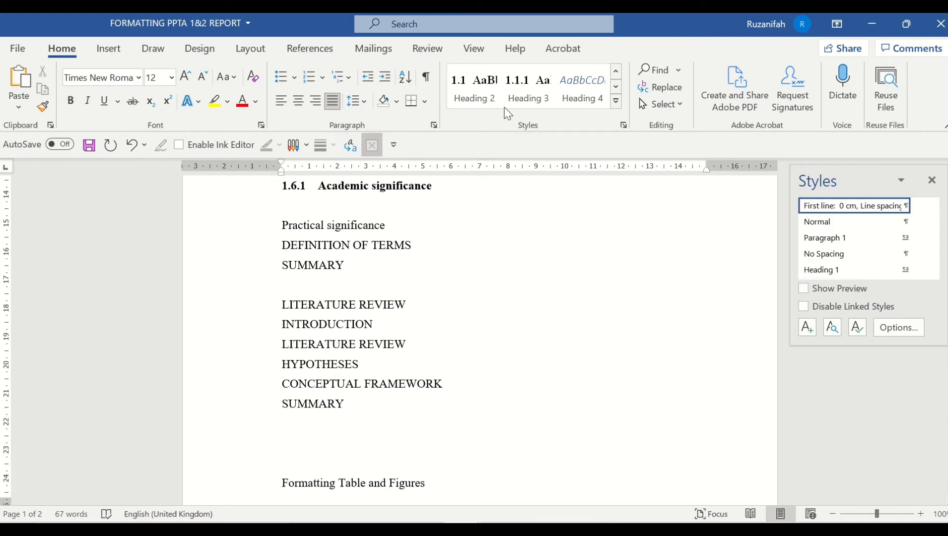
{"action": "left_click", "coordinate": [526, 92]}
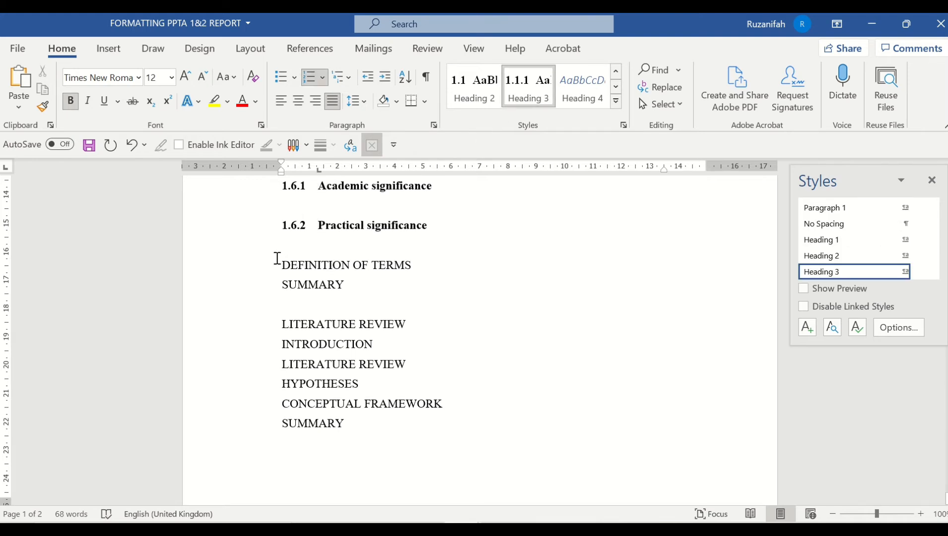
Apply the Heading 2 style to the DEFINITION OF TERMS line and the SUMMARY line that ends chapter 1
{"action": "left_click", "coordinate": [482, 98]}
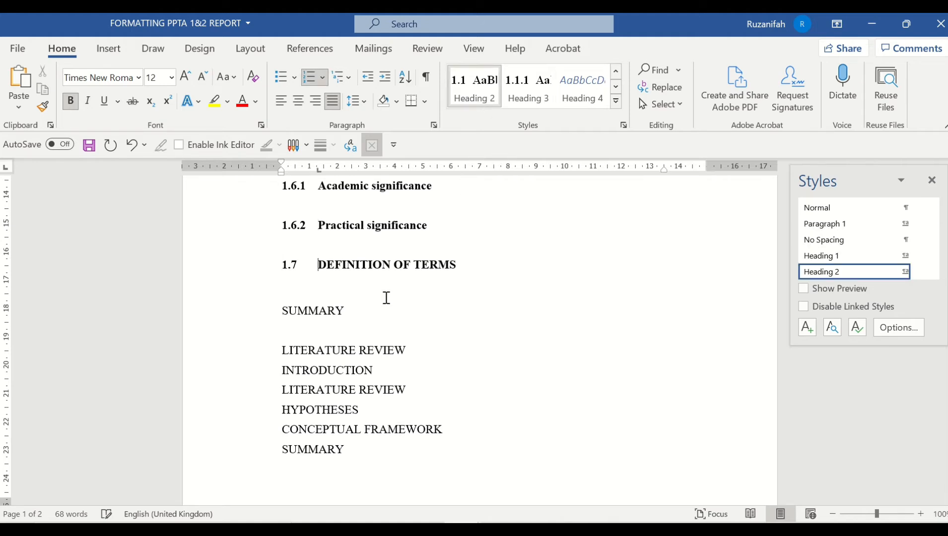
{"action": "left_click", "coordinate": [278, 308]}
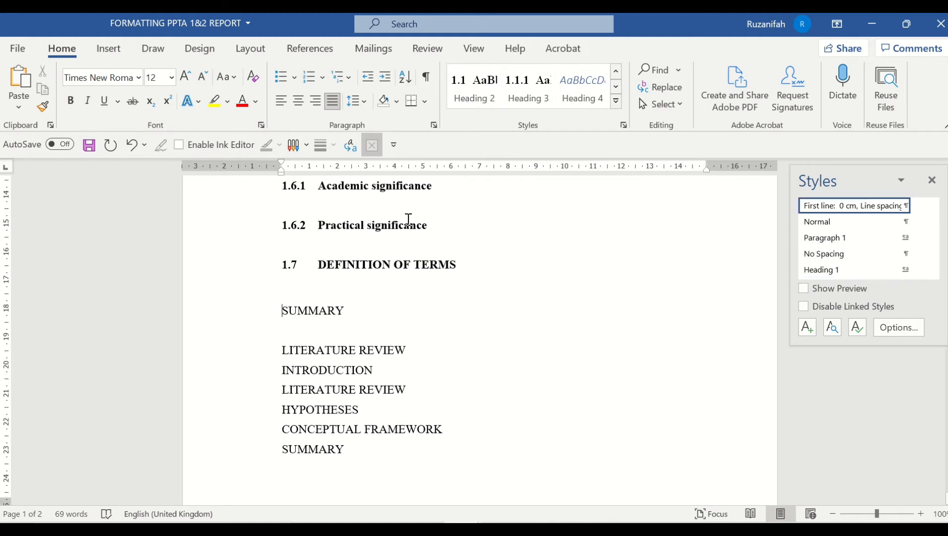
{"action": "left_click", "coordinate": [476, 90]}
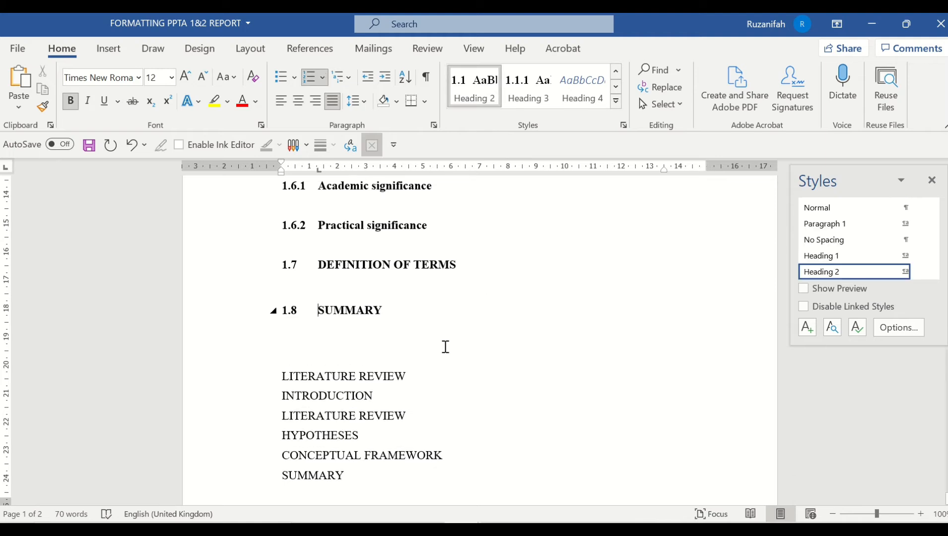
Apply the Heading 1 style to the first LITERATURE REVIEW line as the second chapter's title
{"action": "left_click", "coordinate": [279, 379]}
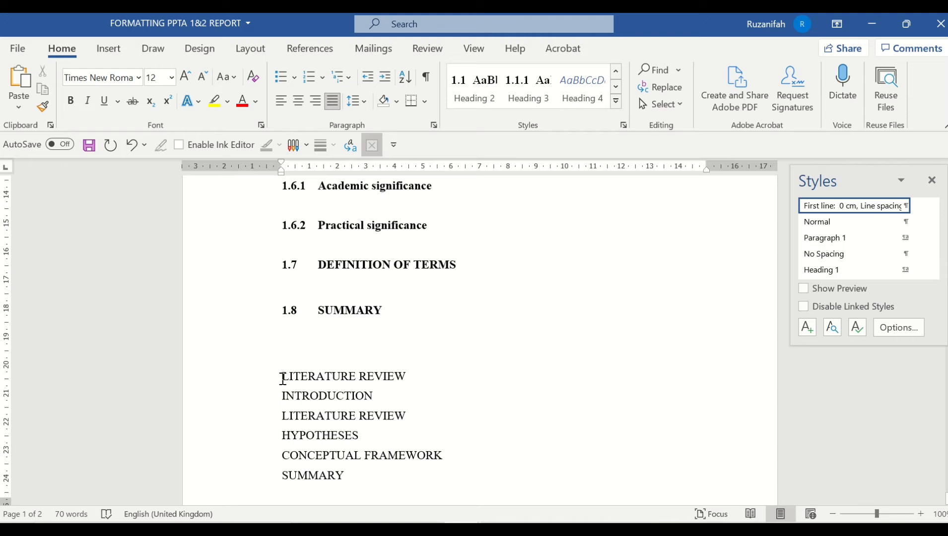
{"action": "left_click", "coordinate": [616, 104]}
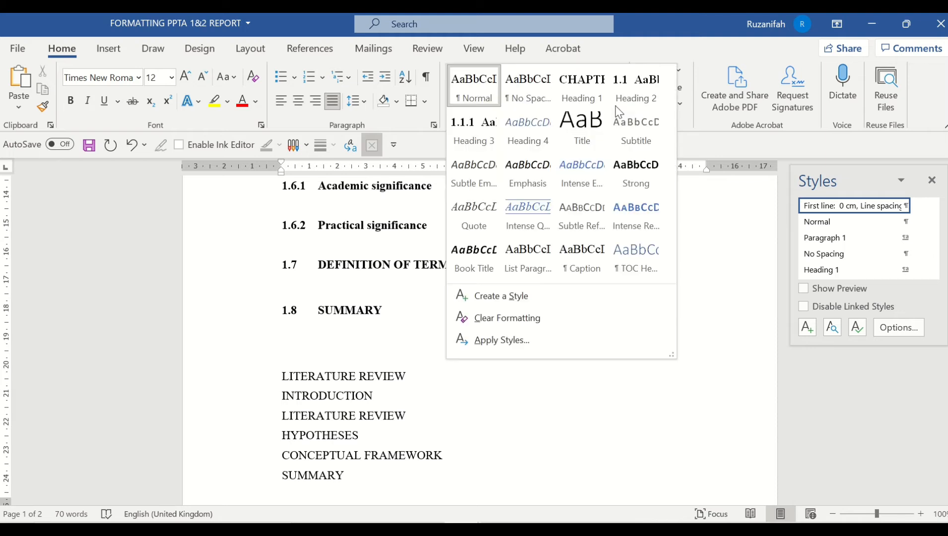
{"action": "left_click", "coordinate": [586, 86]}
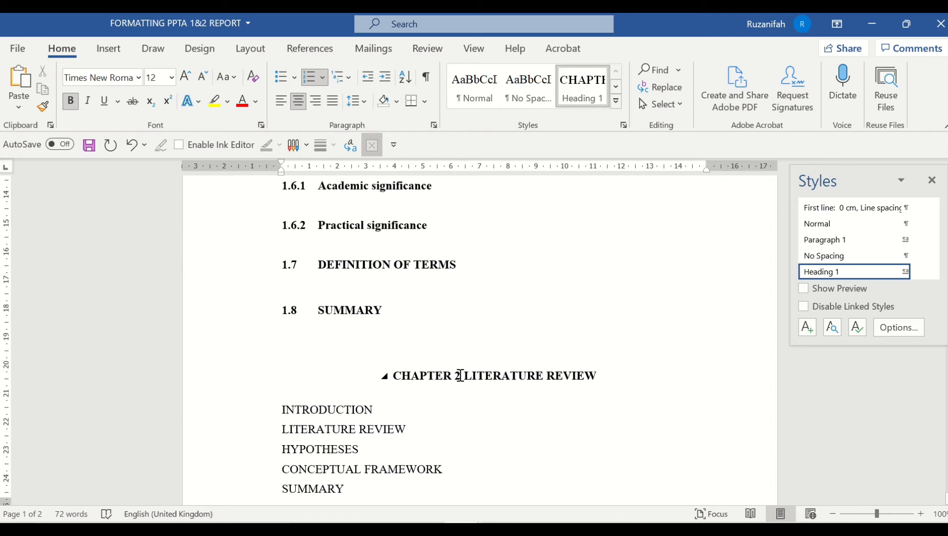
Apply the Heading 2 style to the INTRODUCTION and LITERATURE REVIEW lines below the chapter 2 title
{"action": "left_click", "coordinate": [276, 410]}
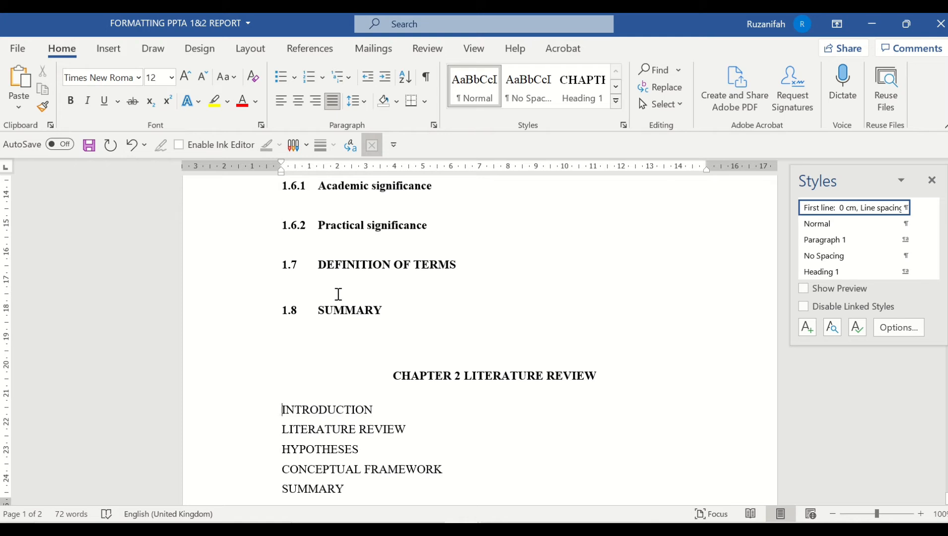
{"action": "left_click", "coordinate": [610, 106]}
{"action": "left_click", "coordinate": [616, 101]}
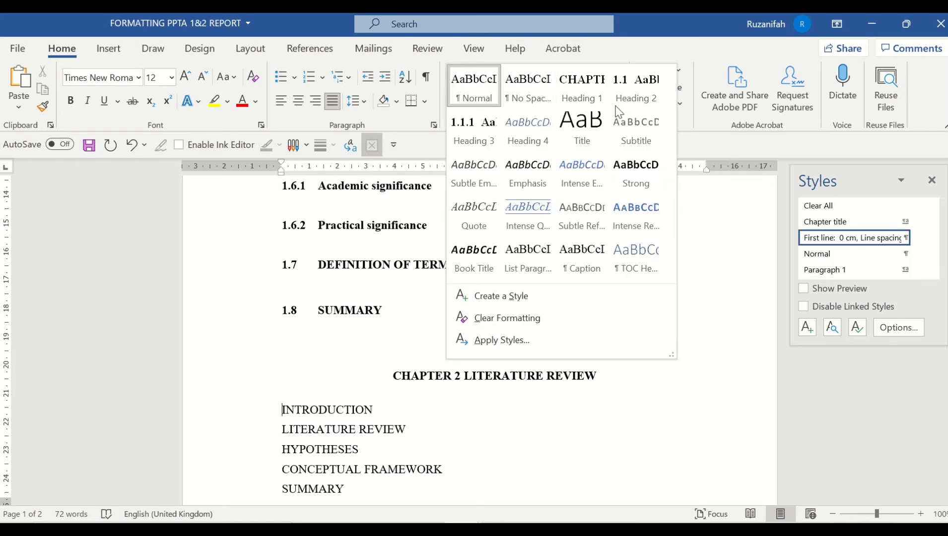
{"action": "left_click", "coordinate": [660, 87]}
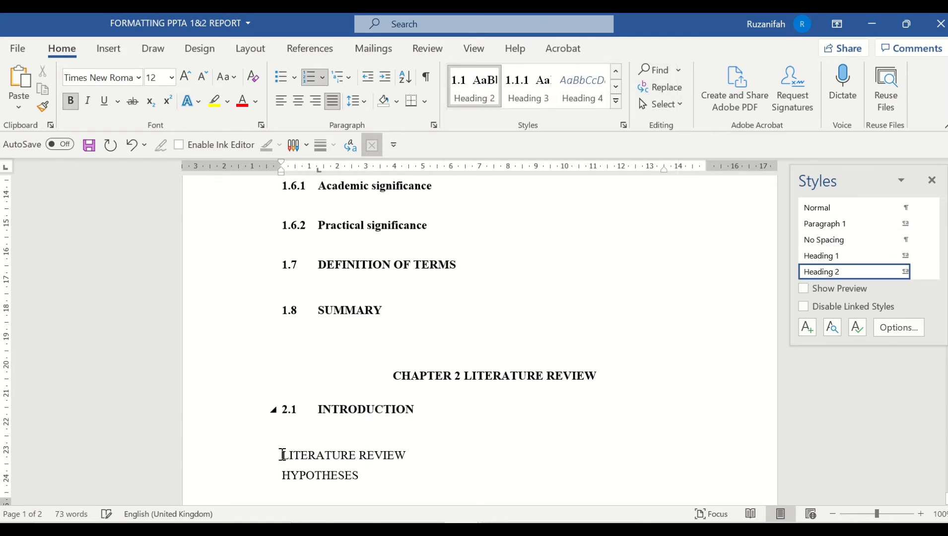
{"action": "left_click", "coordinate": [276, 460]}
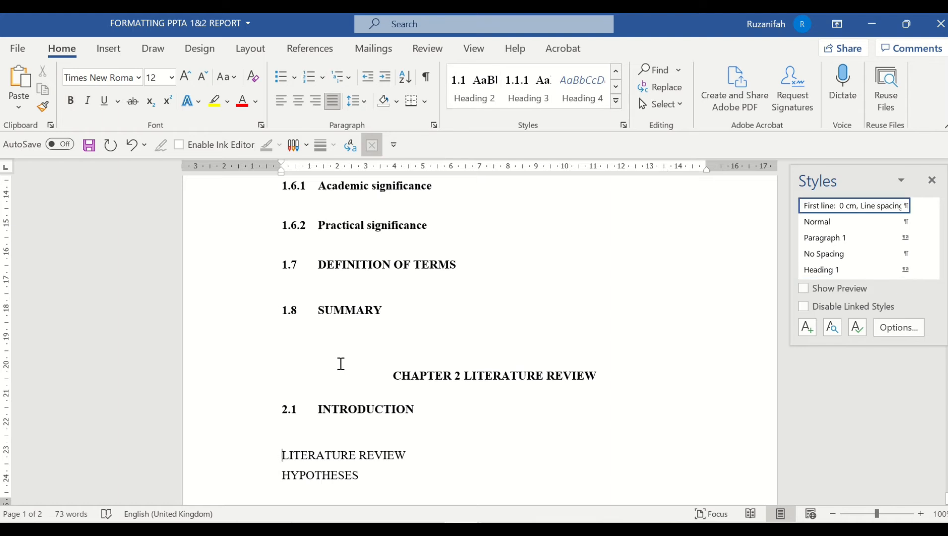
{"action": "left_click", "coordinate": [466, 97]}
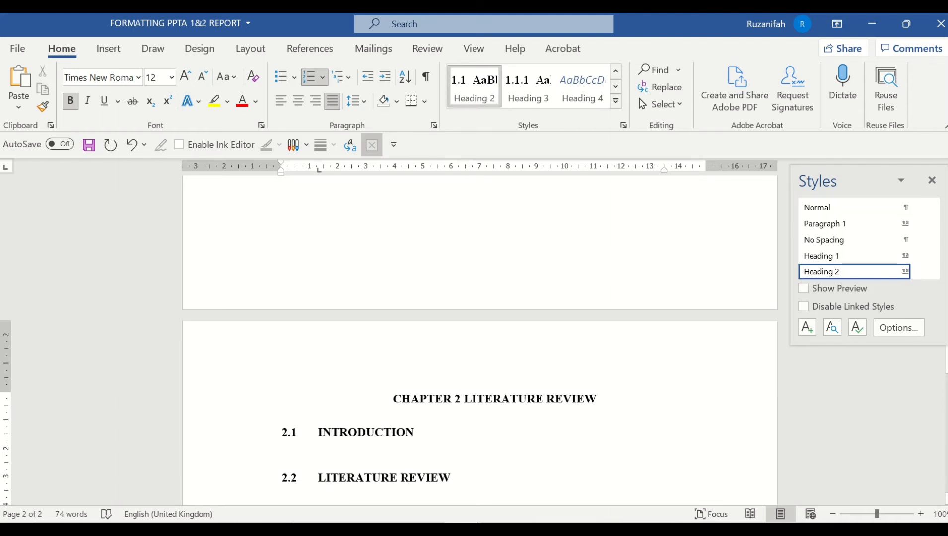
Apply the Heading 2 style to the HYPOTHESES, CONCEPTUAL FRAMEWORK and SUMMARY lines of chapter 2
{"action": "scroll", "coordinate": [626, 345], "scroll_direction": "down", "scroll_amount": 5}
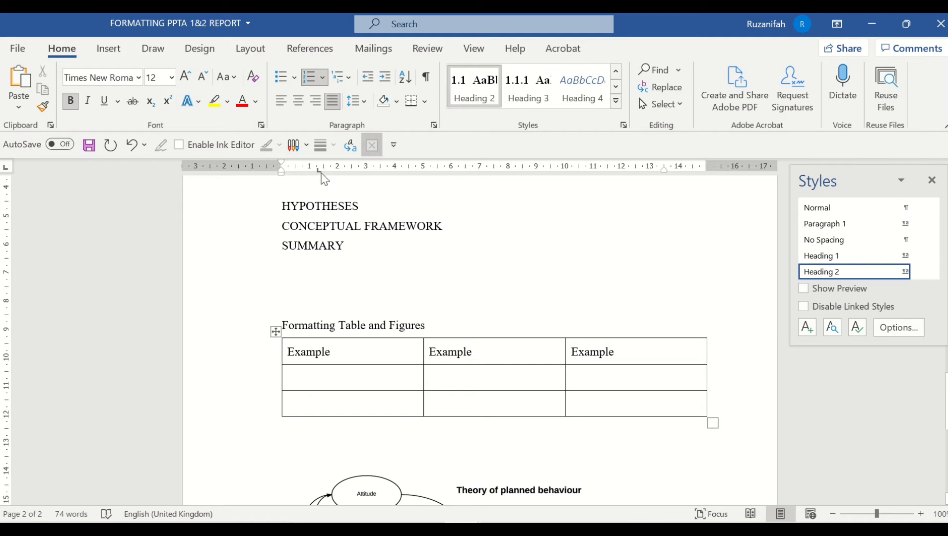
{"action": "left_click", "coordinate": [278, 208]}
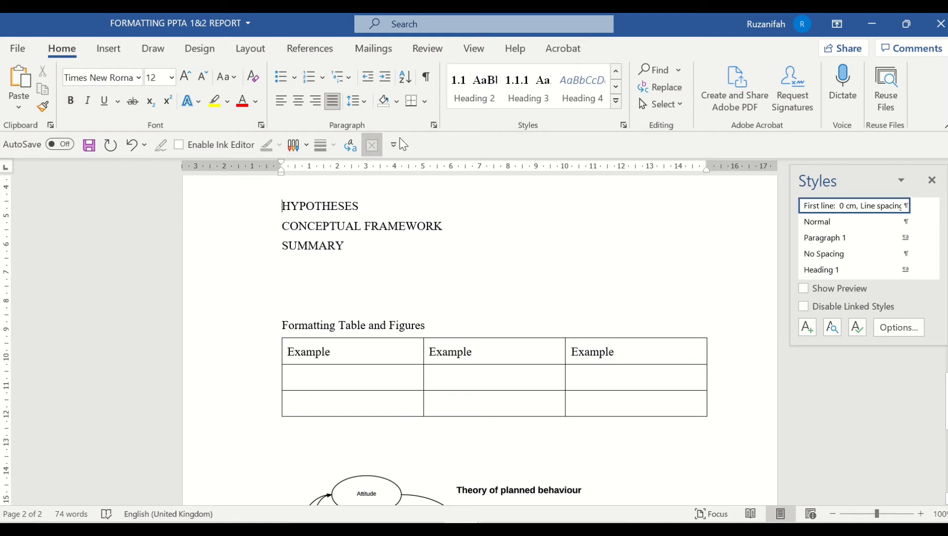
{"action": "left_click", "coordinate": [473, 87]}
{"action": "left_click", "coordinate": [283, 250]}
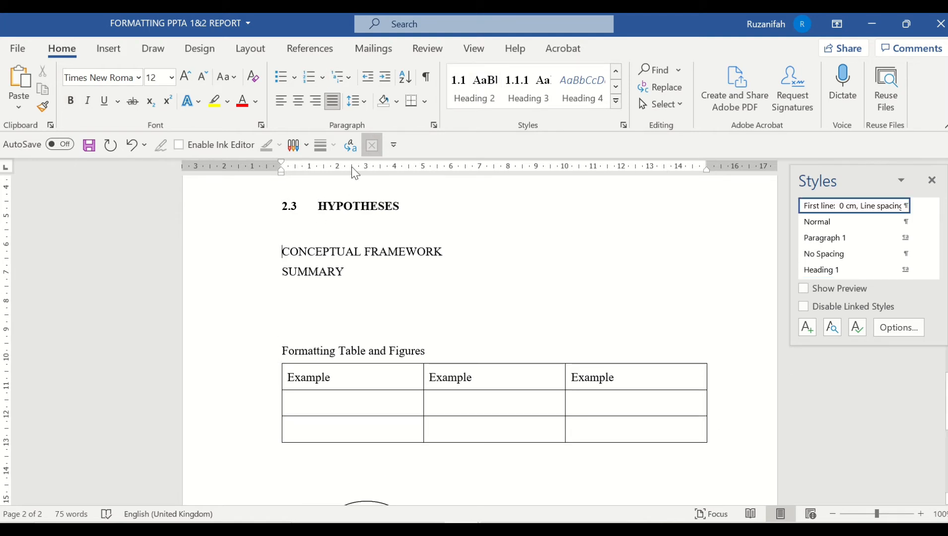
{"action": "left_click", "coordinate": [470, 82]}
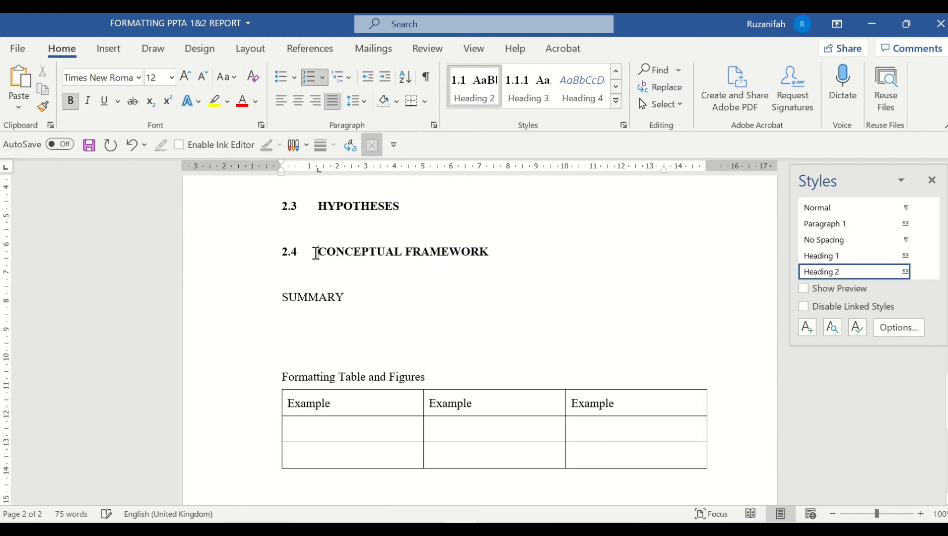
{"action": "left_click", "coordinate": [279, 299]}
{"action": "left_click", "coordinate": [469, 95]}
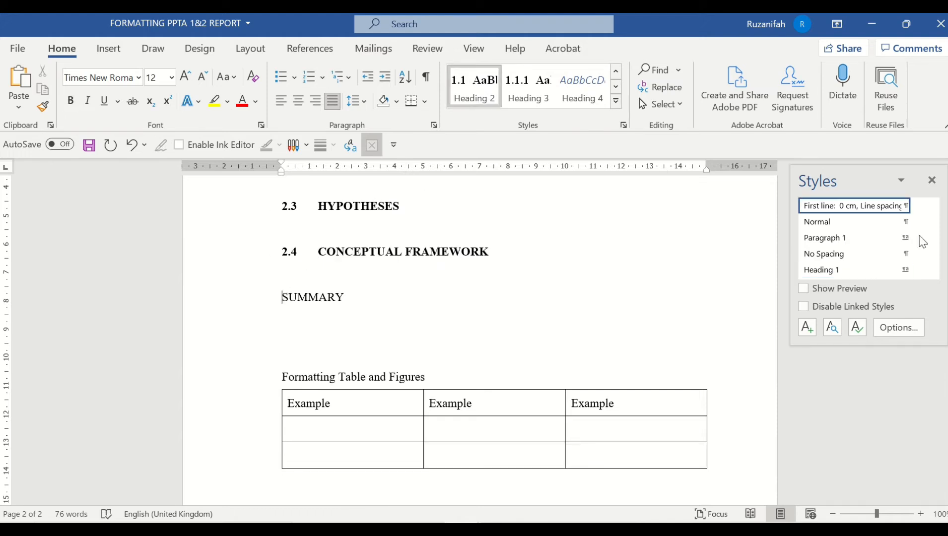
{"action": "scroll", "coordinate": [714, 357], "scroll_direction": "up", "scroll_amount": 5}
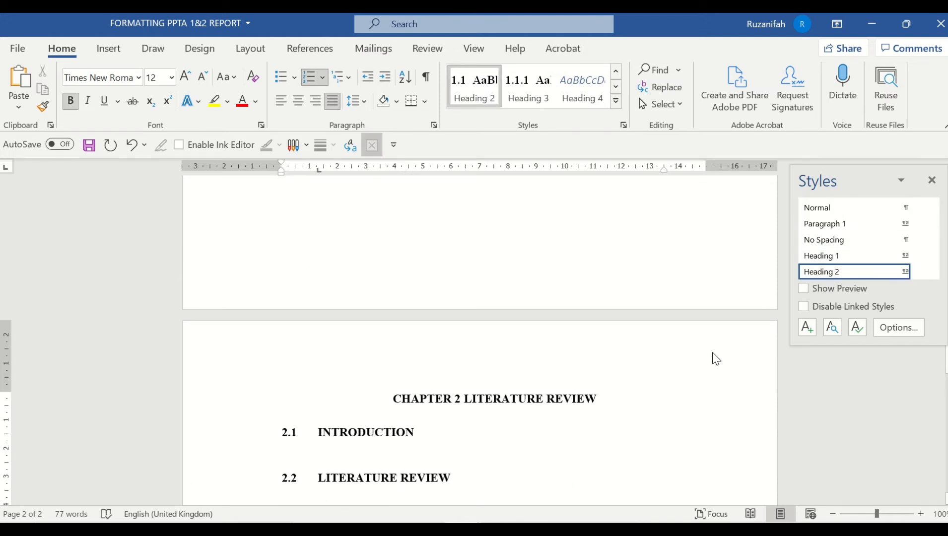
Delete the page break between the SUMMARY line of chapter 1 and the chapter 2 title
{"action": "left_click", "coordinate": [465, 396]}
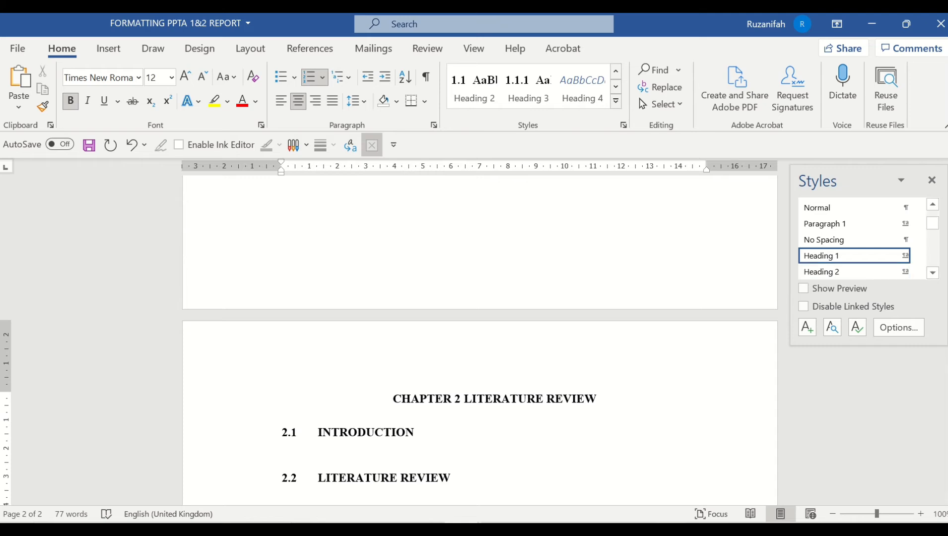
{"action": "scroll", "coordinate": [938, 268], "scroll_direction": "up", "scroll_amount": 5}
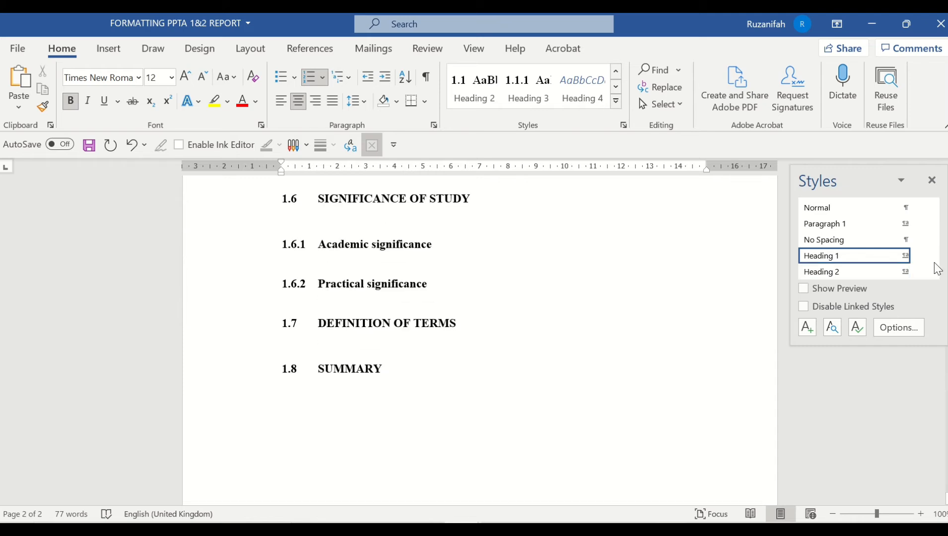
{"action": "left_click", "coordinate": [596, 374]}
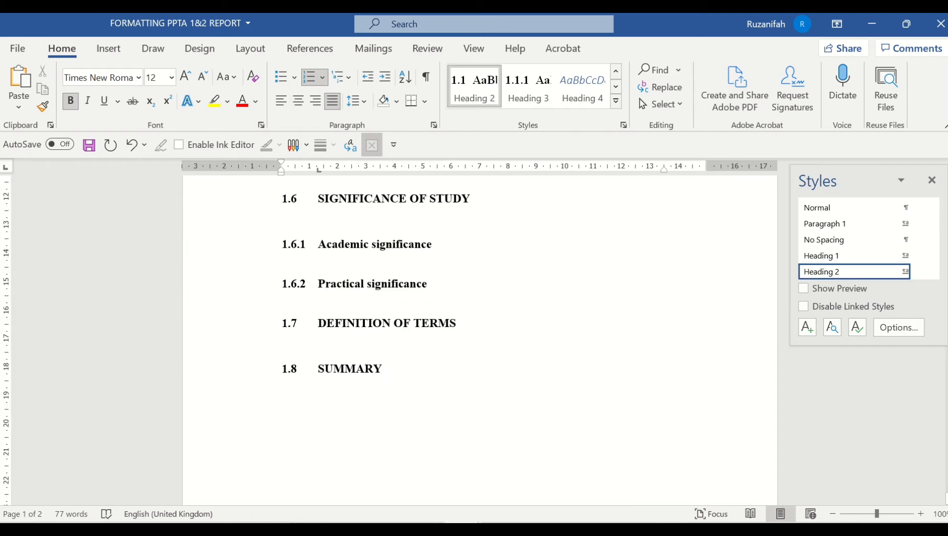
{"action": "scroll", "coordinate": [571, 462], "scroll_direction": "down", "scroll_amount": 2}
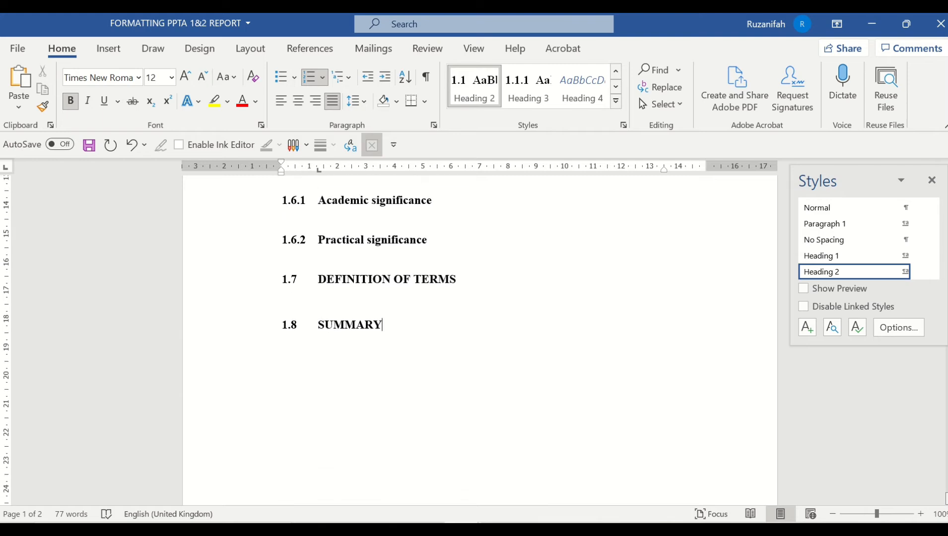
{"action": "left_click", "coordinate": [367, 374]}
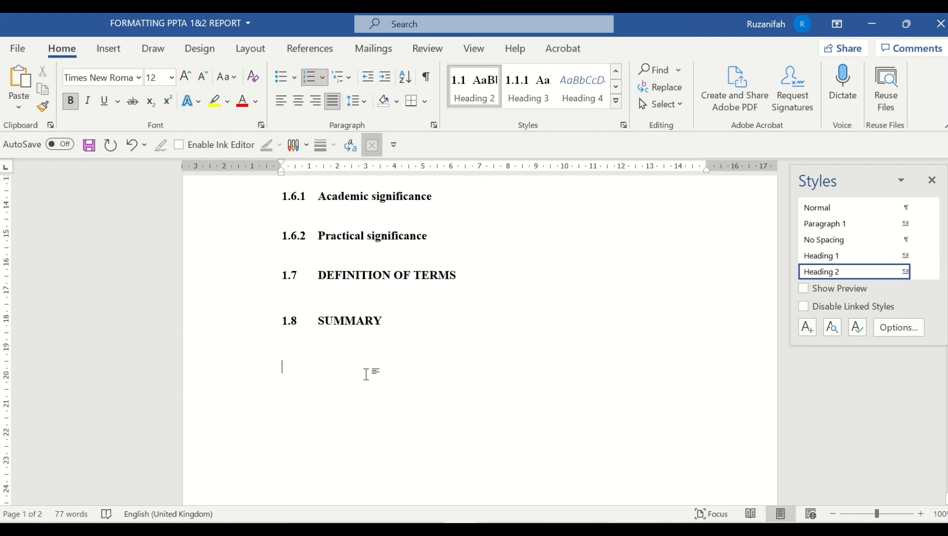
{"action": "key", "text": "Delete"}
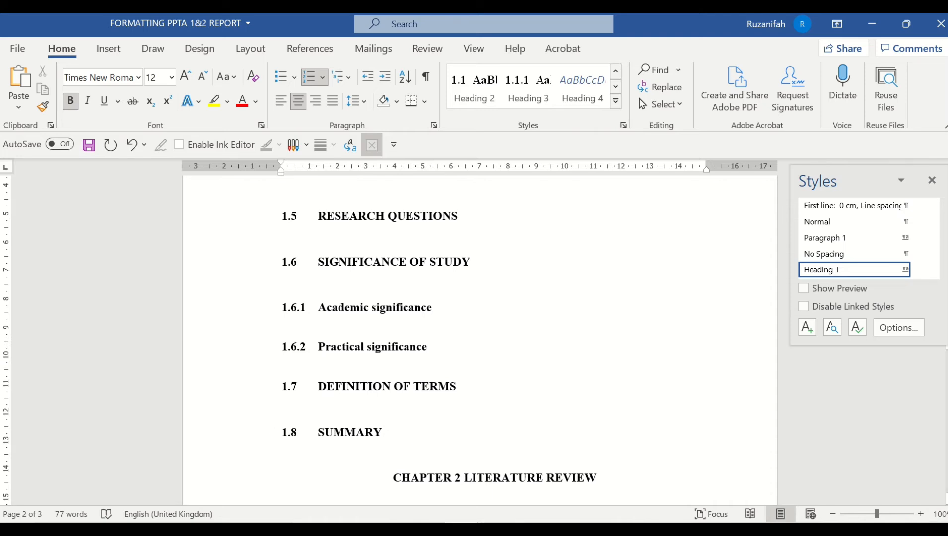
Insert a Next Page section break directly before the LITERATURE REVIEW title of chapter 2
{"action": "scroll", "coordinate": [480, 340], "scroll_direction": "down", "scroll_amount": 7}
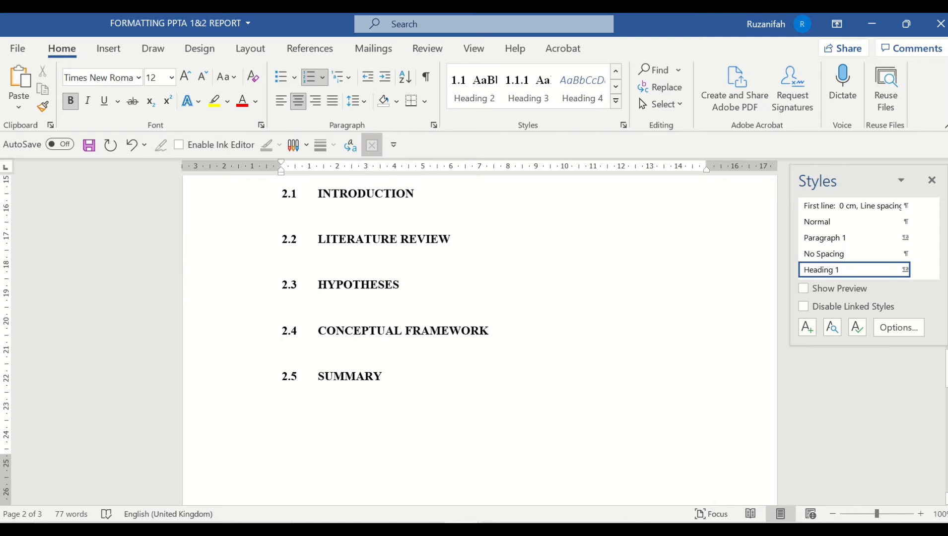
{"action": "scroll", "coordinate": [480, 340], "scroll_direction": "up", "scroll_amount": 4}
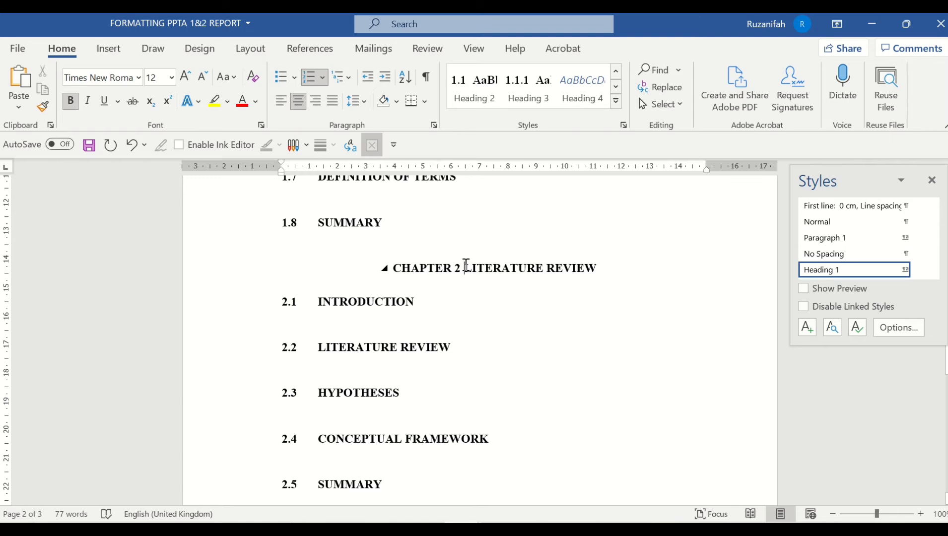
{"action": "left_click", "coordinate": [249, 56]}
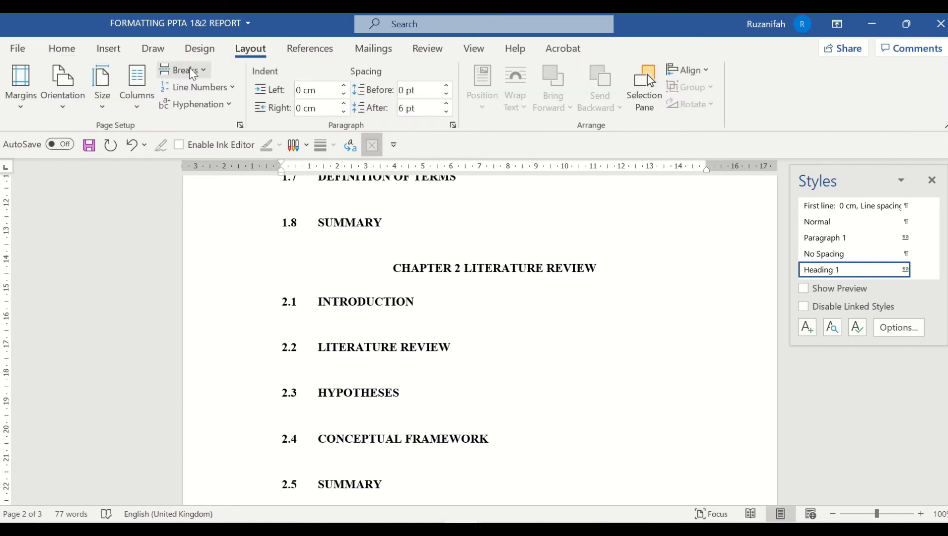
{"action": "left_click", "coordinate": [193, 72]}
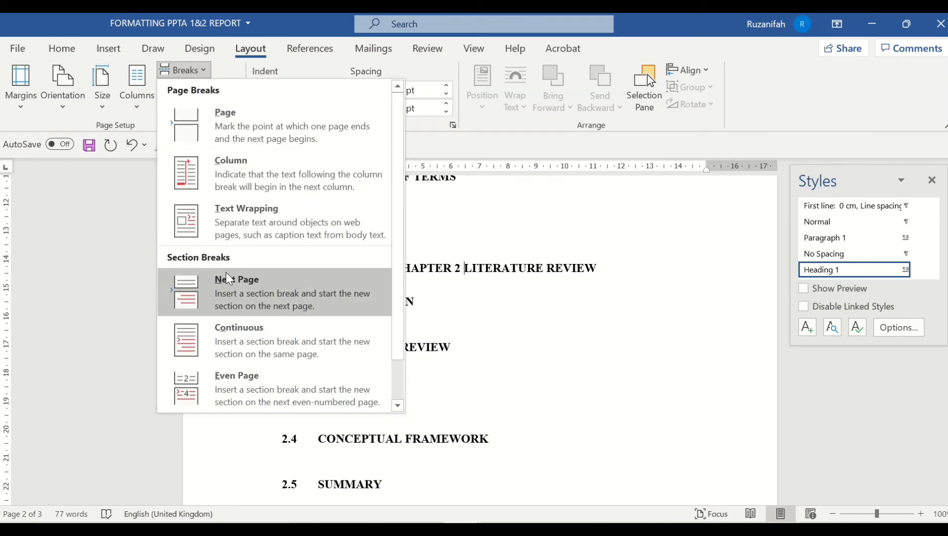
{"action": "left_click", "coordinate": [226, 287]}
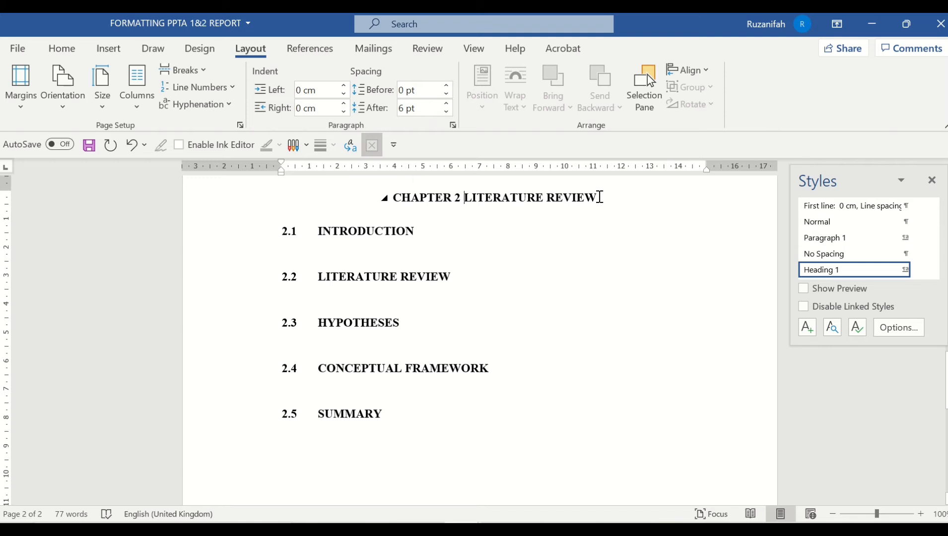
Add an empty paragraph between the chapter 2 title and the 2.1 INTRODUCTION heading
{"action": "left_click", "coordinate": [599, 197]}
{"action": "key", "text": "Return"}
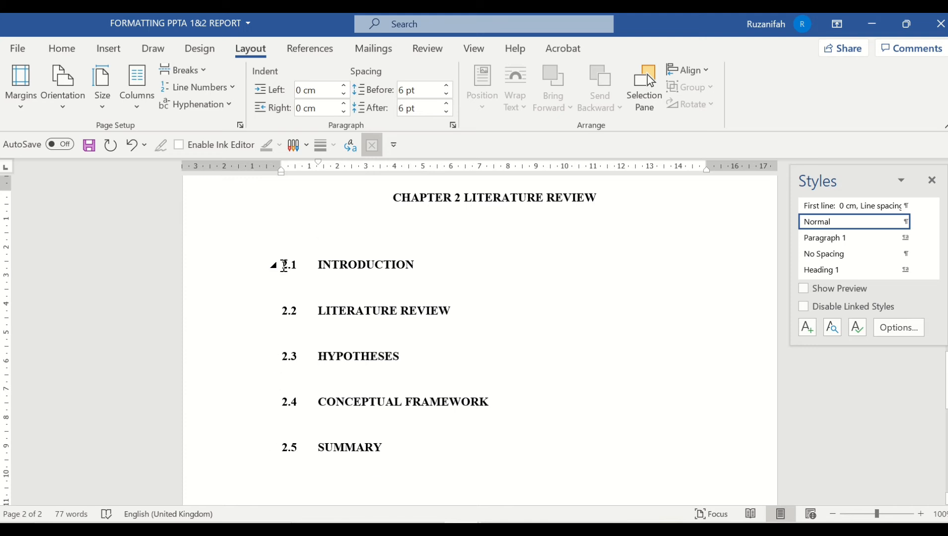
{"action": "left_click", "coordinate": [284, 265]}
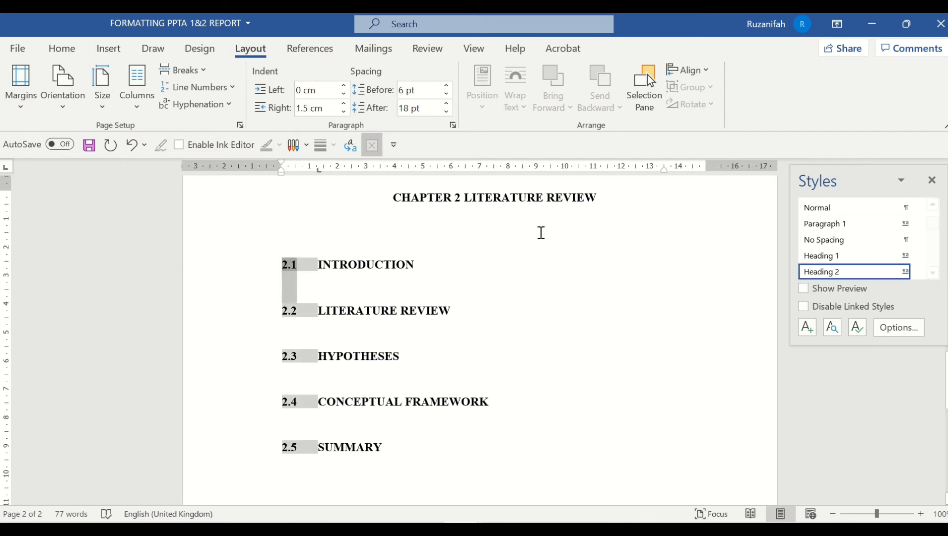
Modify the Normal style from the sample paragraph under 1.1 INTRODUCTION, setting its font to Times New Roman, 12 pt, in black
{"action": "mouse_move", "coordinate": [391, 27]}
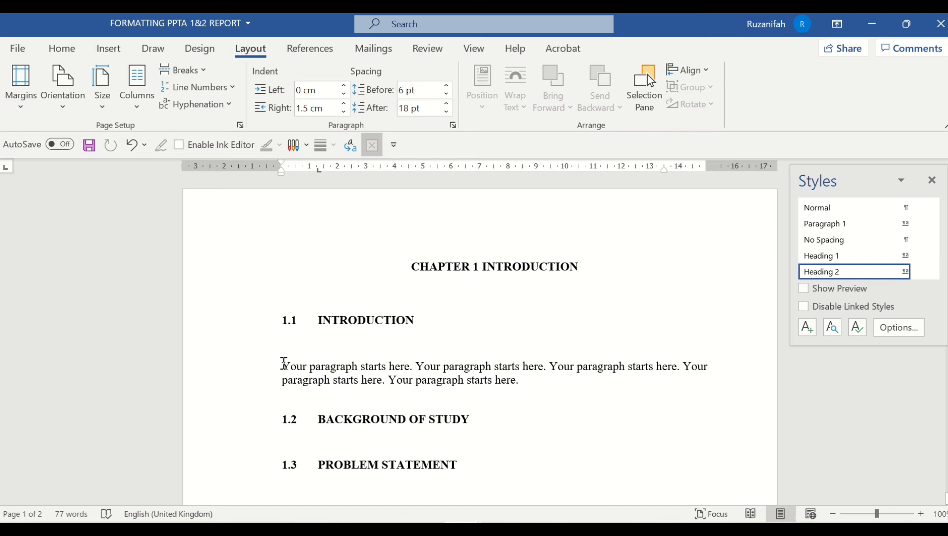
{"action": "left_click_drag", "start_coordinate": [289, 364], "coordinate": [527, 387]}
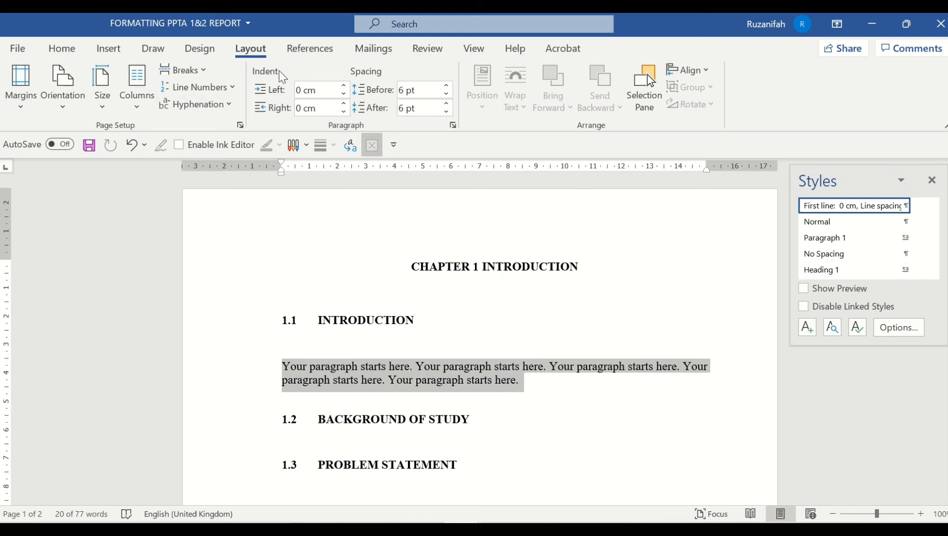
{"action": "left_click", "coordinate": [64, 47]}
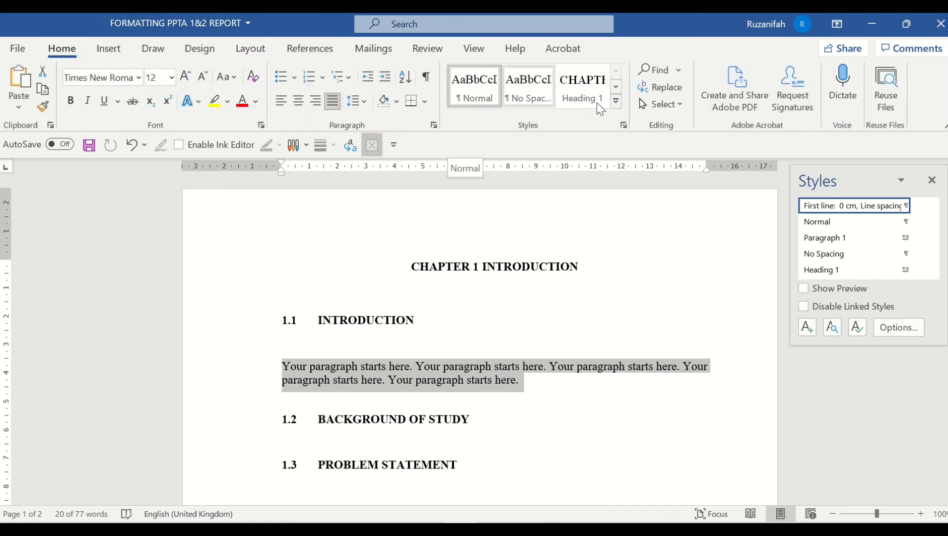
{"action": "left_click", "coordinate": [616, 101]}
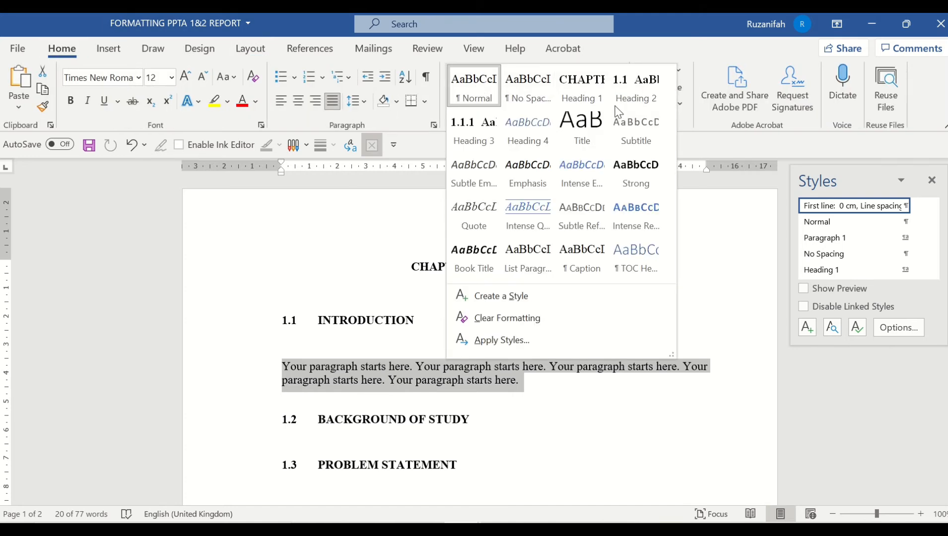
{"action": "right_click", "coordinate": [471, 83]}
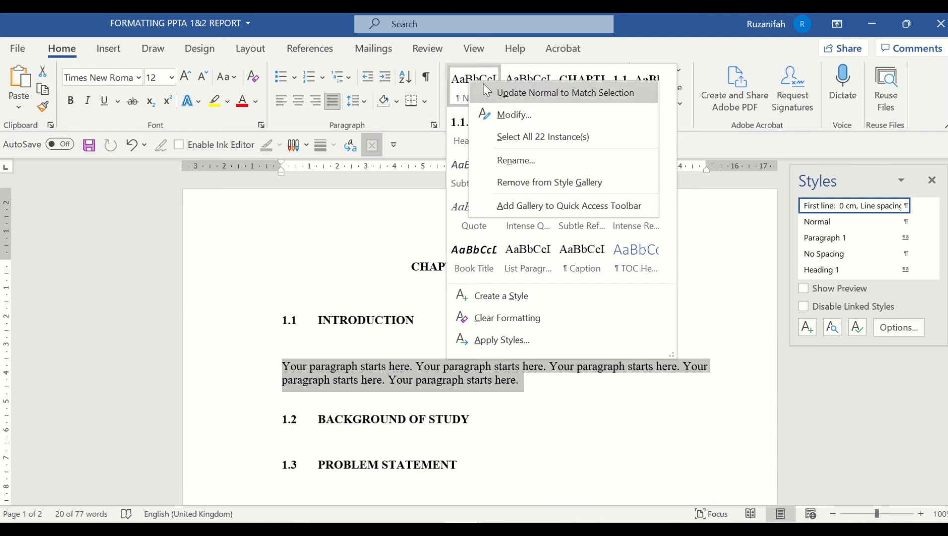
{"action": "left_click", "coordinate": [505, 115]}
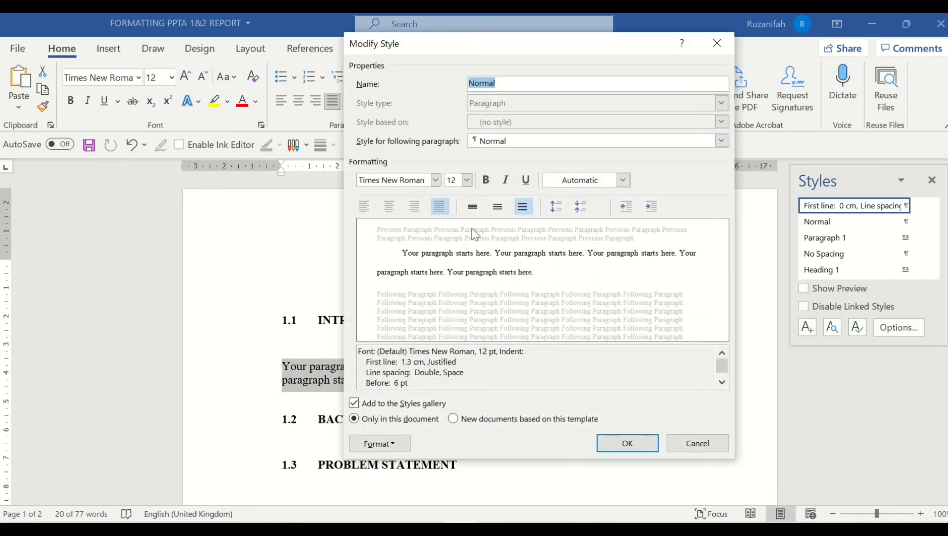
{"action": "left_click", "coordinate": [435, 180]}
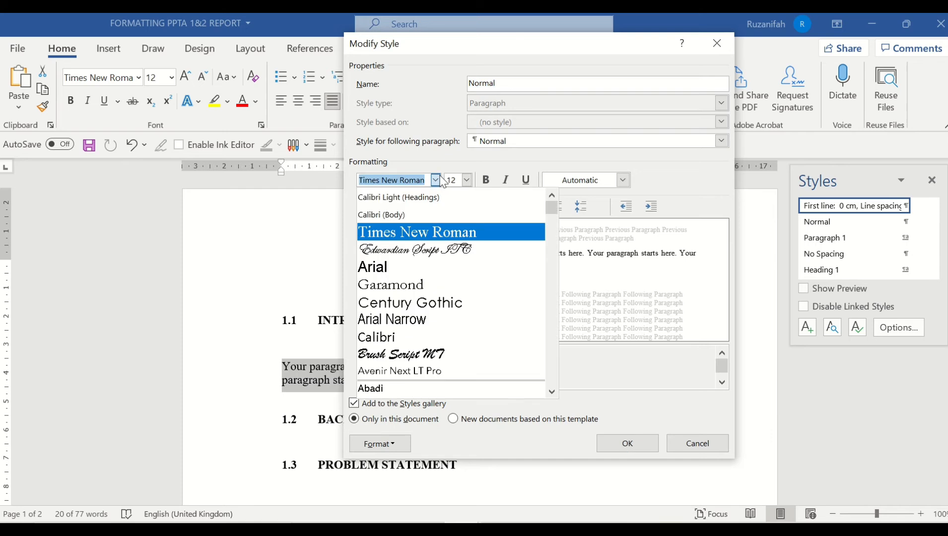
{"action": "left_click", "coordinate": [435, 232]}
{"action": "left_click", "coordinate": [466, 179]}
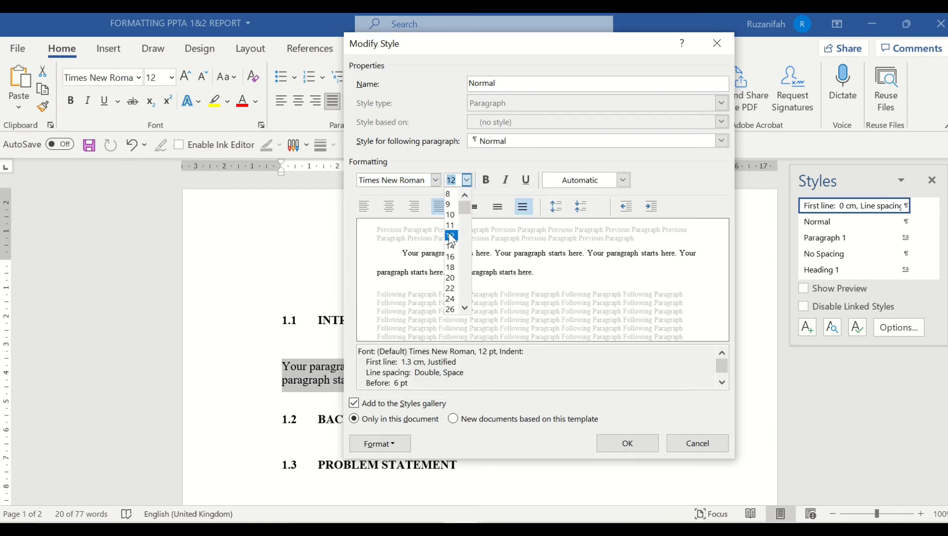
{"action": "left_click", "coordinate": [490, 196]}
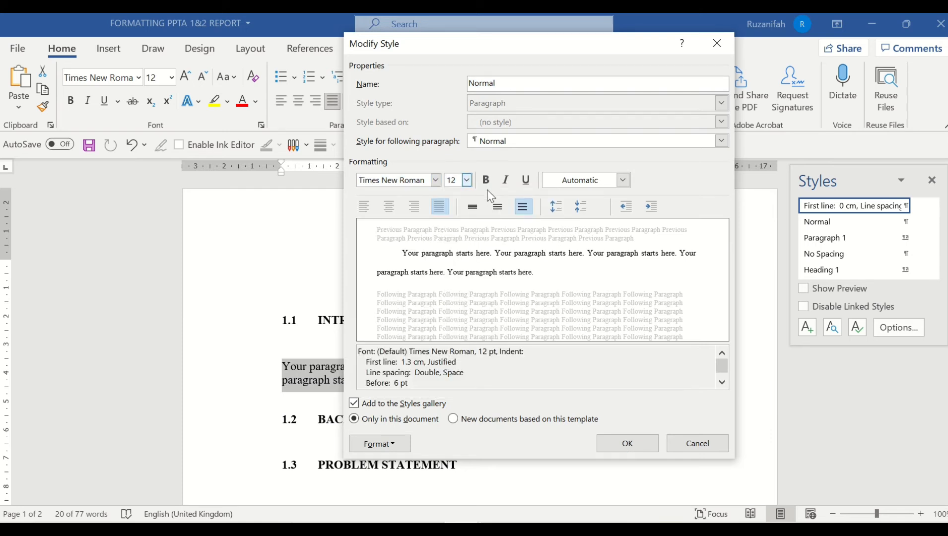
{"action": "left_click", "coordinate": [623, 180]}
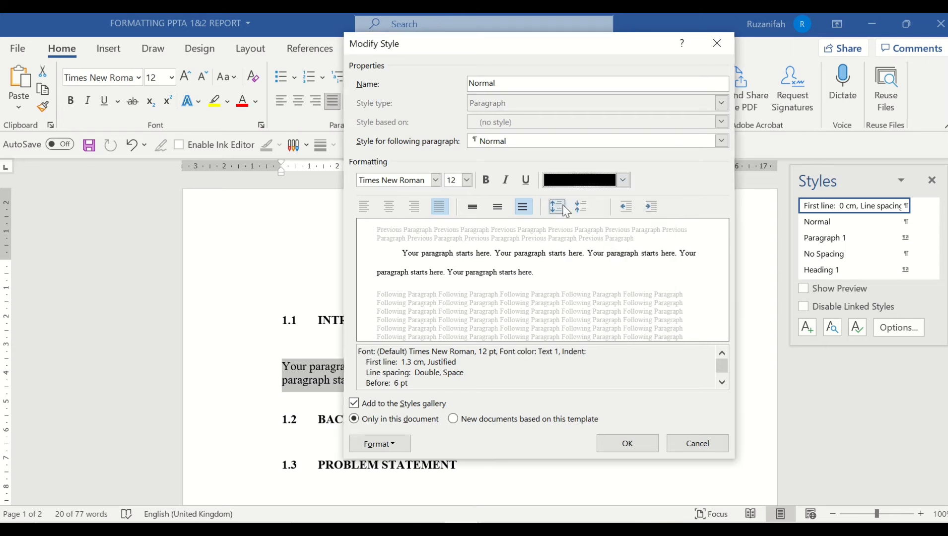
{"action": "left_click", "coordinate": [562, 240]}
Set the Normal style's first-line indent to 1.27 cm with double line spacing and save the style
{"action": "left_click", "coordinate": [385, 448]}
{"action": "left_click", "coordinate": [400, 299]}
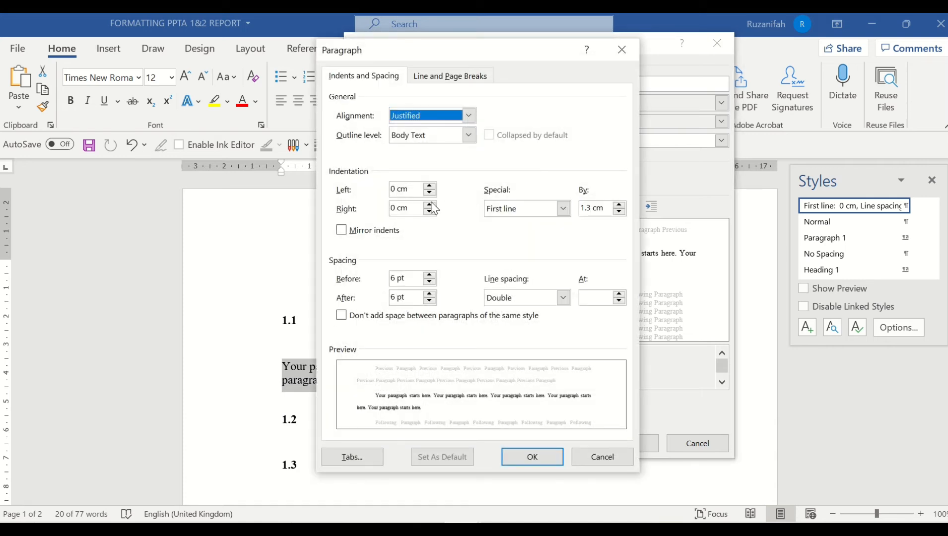
{"action": "left_click", "coordinate": [592, 208]}
{"action": "key", "text": "BackSpace"}
{"action": "type", "text": "27"}
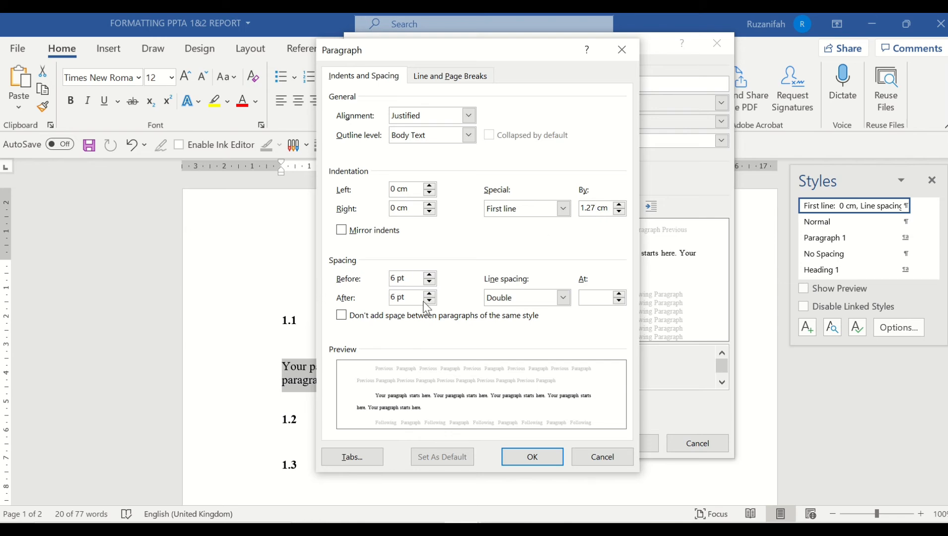
{"action": "left_click", "coordinate": [564, 300]}
{"action": "left_click", "coordinate": [529, 331]}
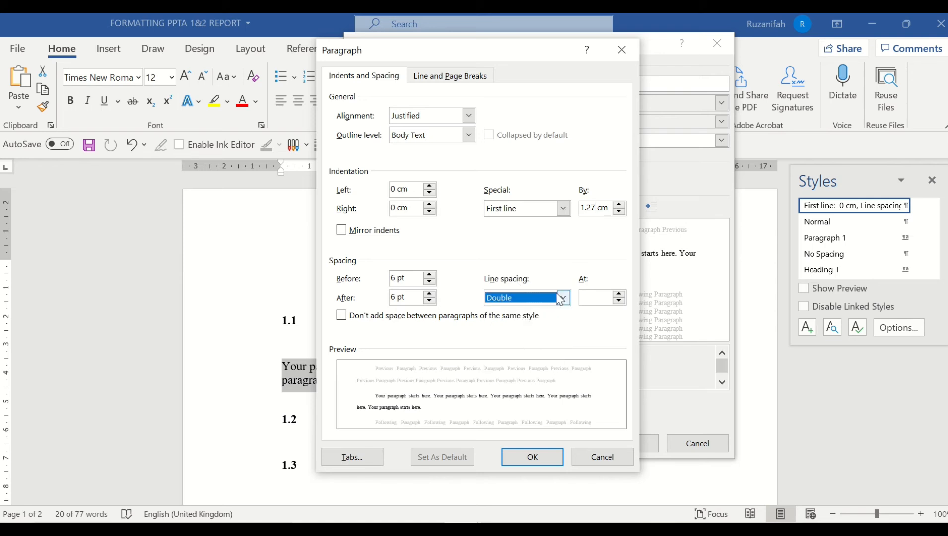
{"action": "left_click", "coordinate": [530, 456]}
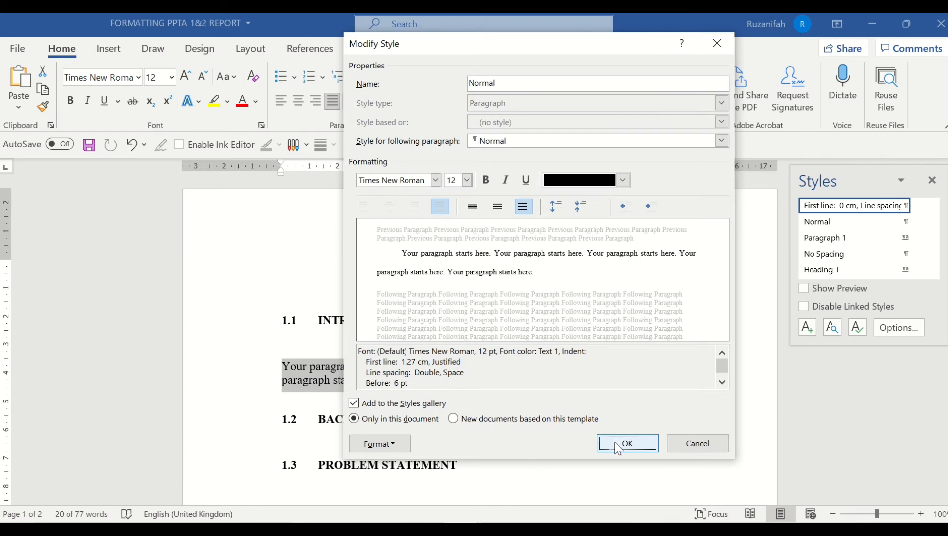
{"action": "left_click", "coordinate": [617, 445]}
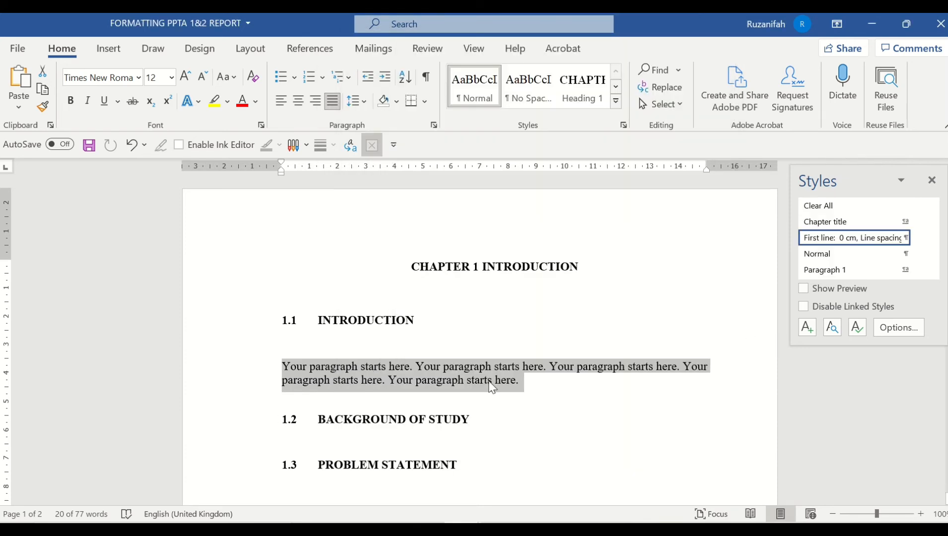
Apply the Normal style to the sample paragraph under 1.1 INTRODUCTION
{"action": "left_click", "coordinate": [491, 214]}
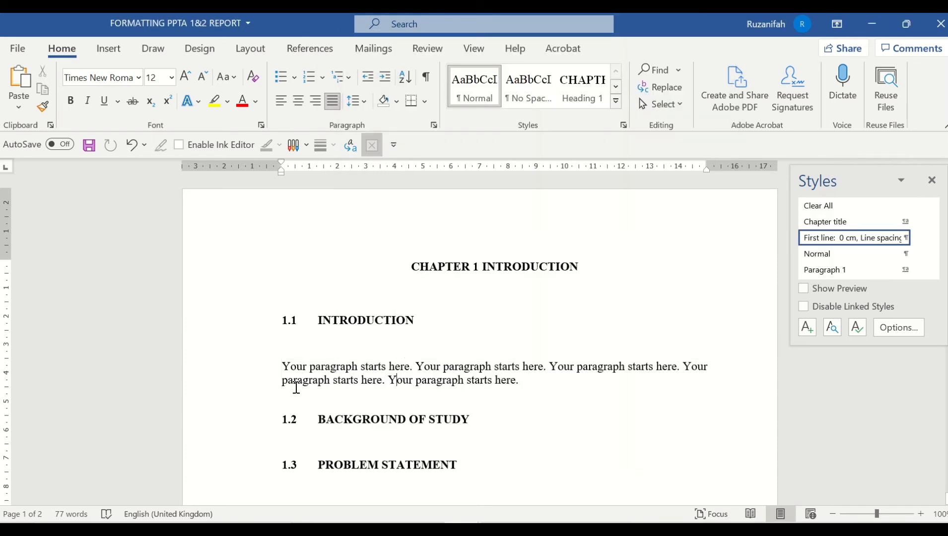
{"action": "left_click", "coordinate": [306, 367]}
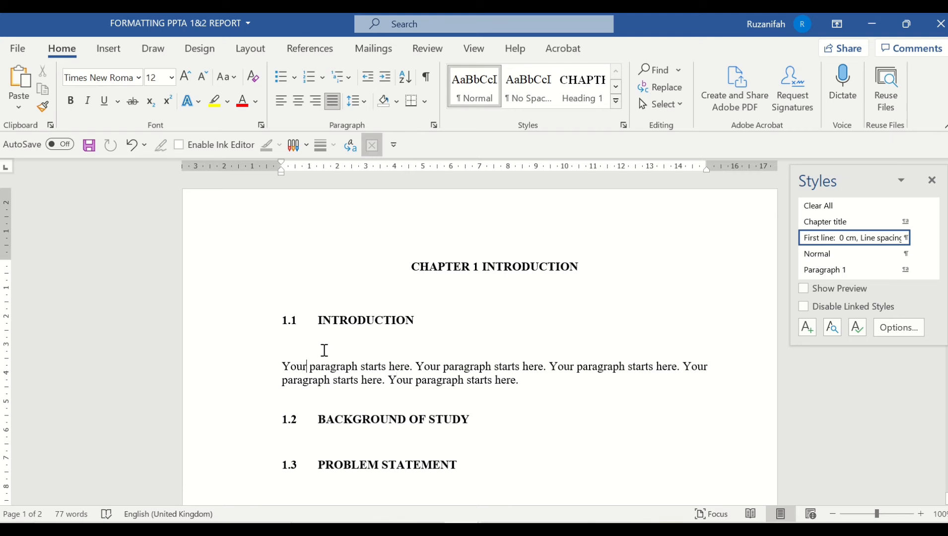
{"action": "left_click", "coordinate": [475, 94]}
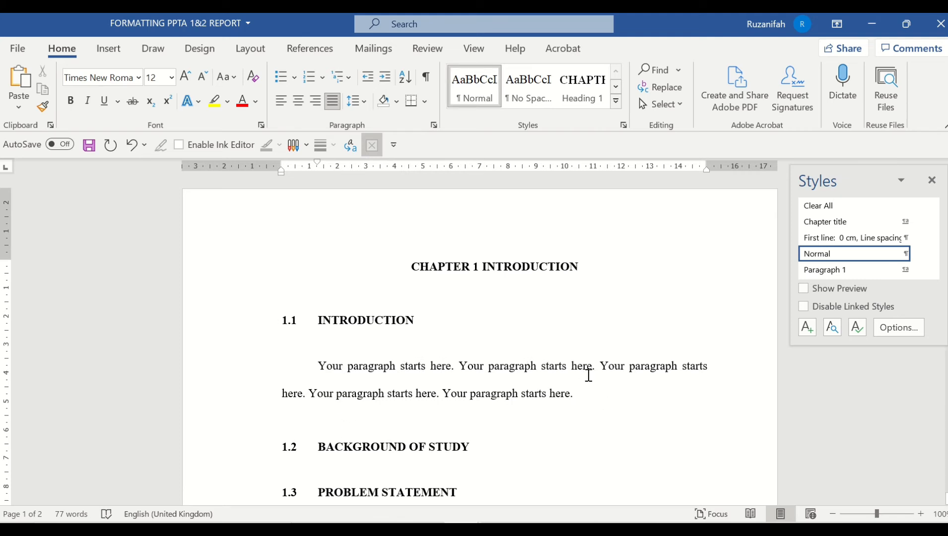
Go through the chapter headings to the table under the "Formatting Table and Figures" line
{"action": "scroll", "coordinate": [590, 392], "scroll_direction": "down", "scroll_amount": 5}
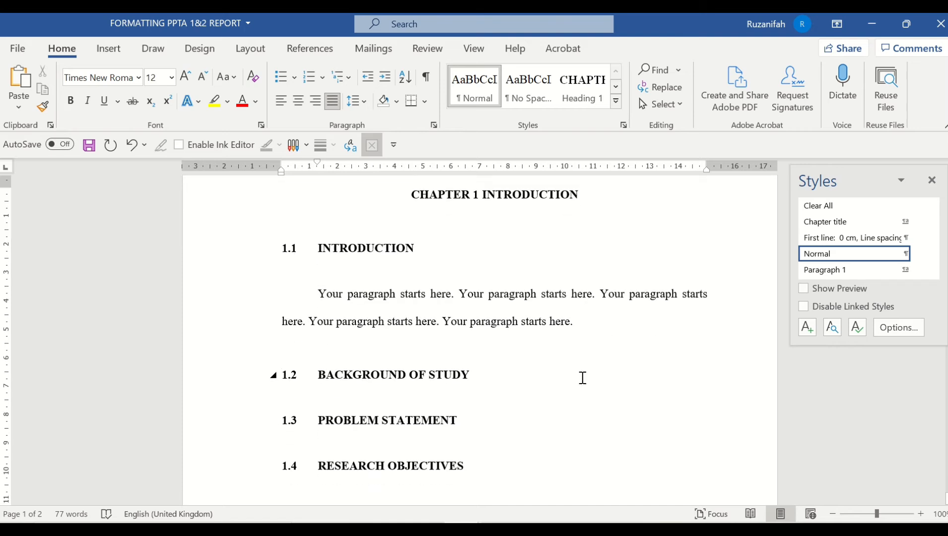
{"action": "scroll", "coordinate": [582, 377], "scroll_direction": "down", "scroll_amount": 12}
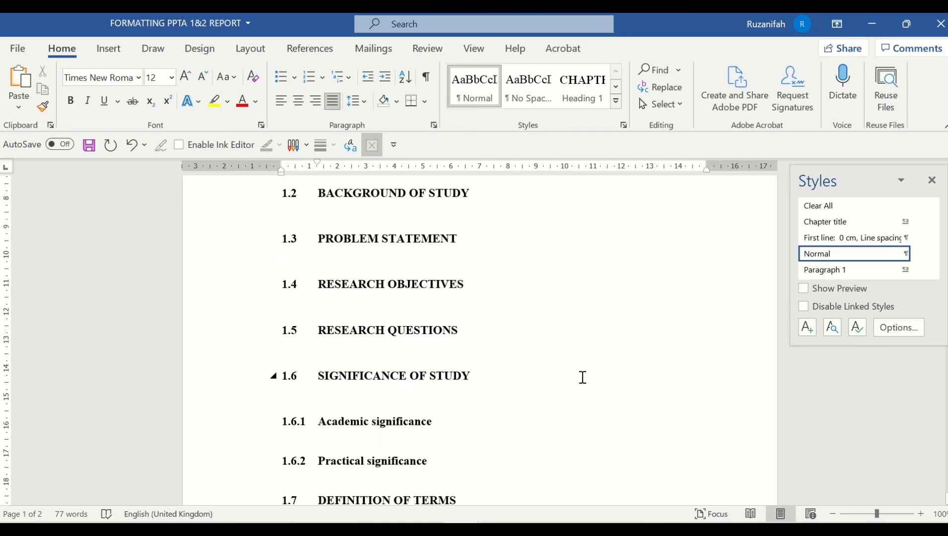
{"action": "scroll", "coordinate": [583, 377], "scroll_direction": "down", "scroll_amount": 2}
{"action": "scroll", "coordinate": [581, 377], "scroll_direction": "up", "scroll_amount": 1}
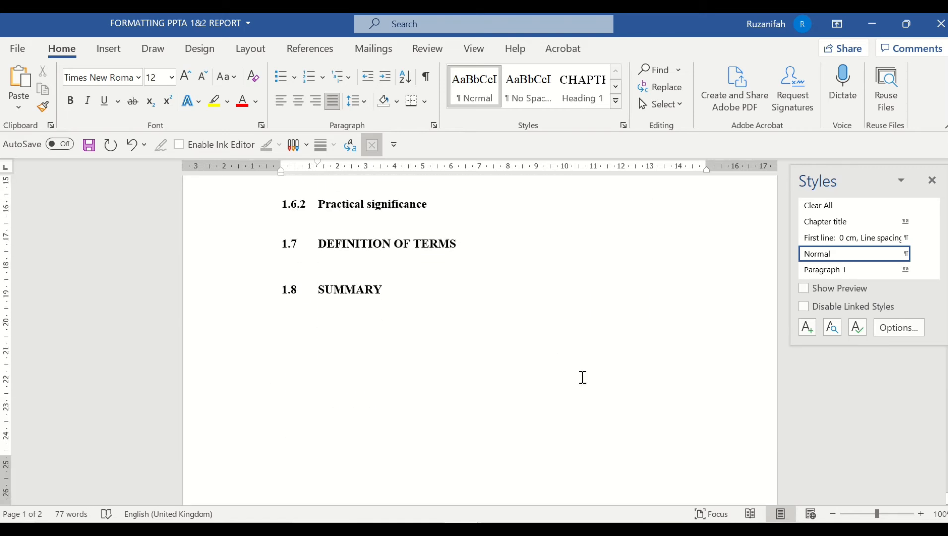
{"action": "scroll", "coordinate": [581, 376], "scroll_direction": "down", "scroll_amount": 3}
{"action": "left_click_drag", "start_coordinate": [947, 330], "coordinate": [947, 449]}
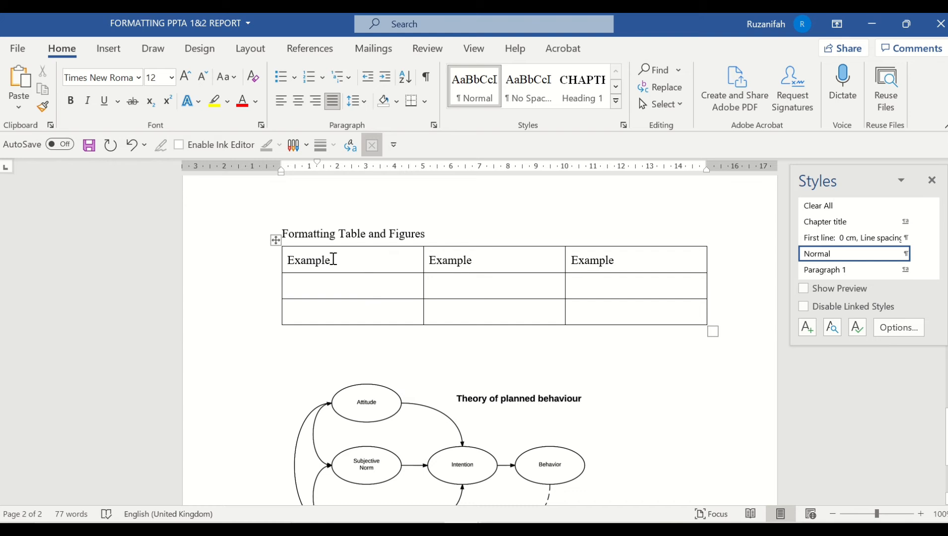
{"action": "left_click", "coordinate": [275, 242]}
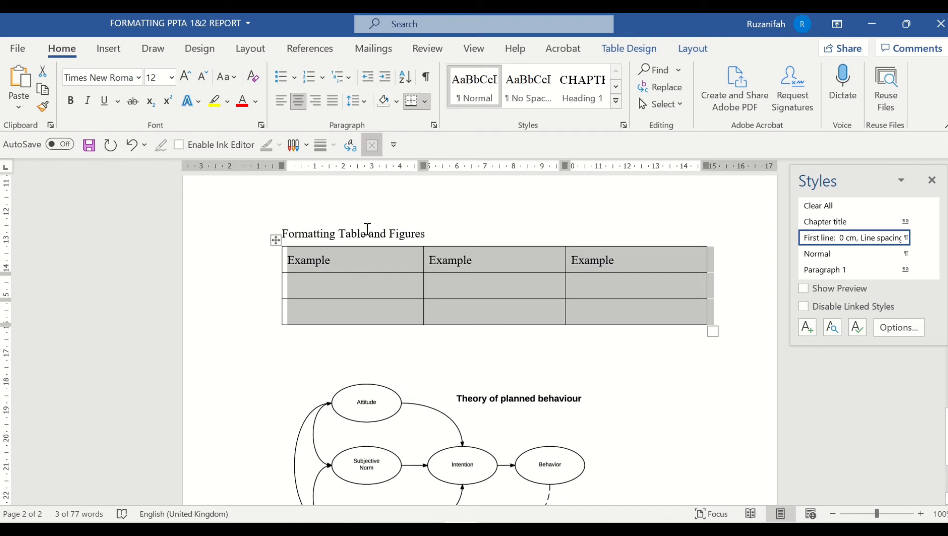
{"action": "left_click", "coordinate": [392, 286]}
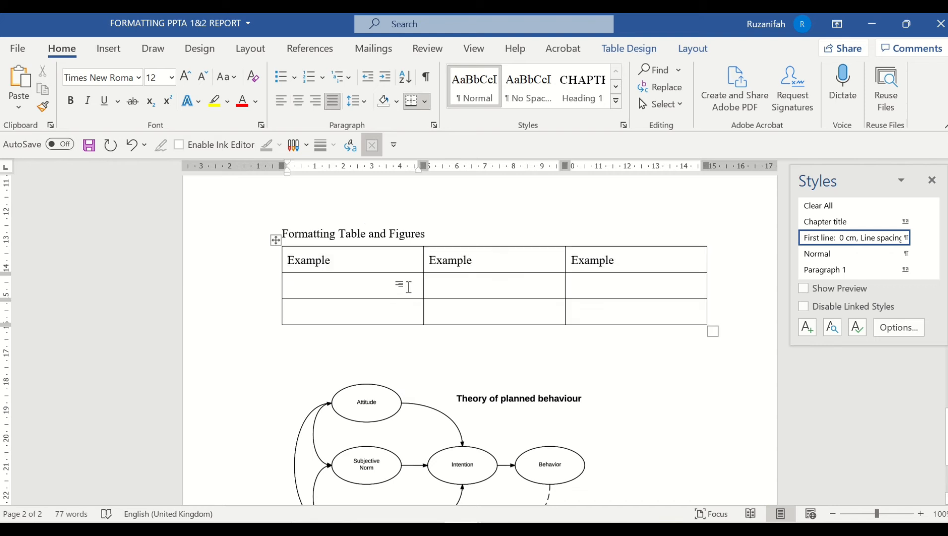
{"action": "right_click", "coordinate": [409, 288]}
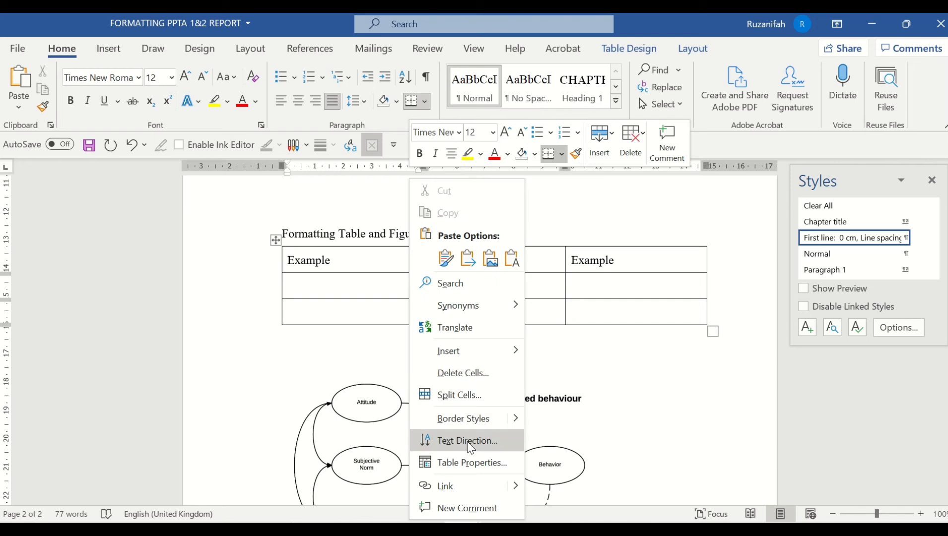
{"action": "key", "text": "Escape"}
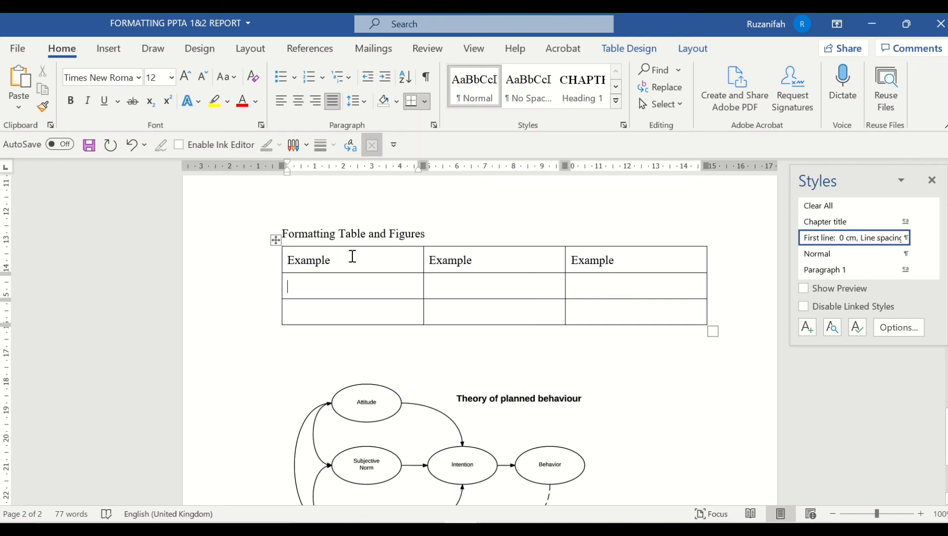
Insert a caption for the whole example table with the Table label, positioned above the selected item
{"action": "left_click", "coordinate": [275, 240]}
{"action": "right_click", "coordinate": [411, 273]}
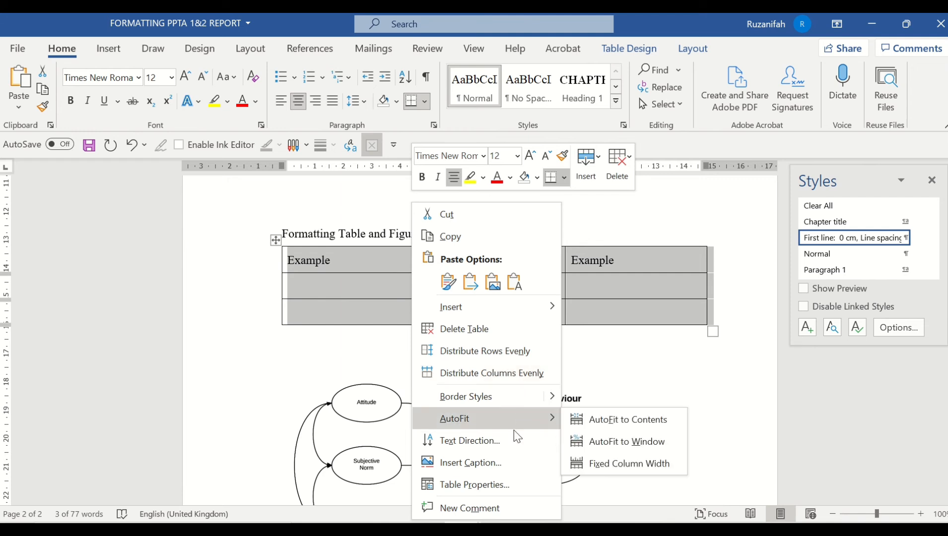
{"action": "left_click", "coordinate": [497, 461]}
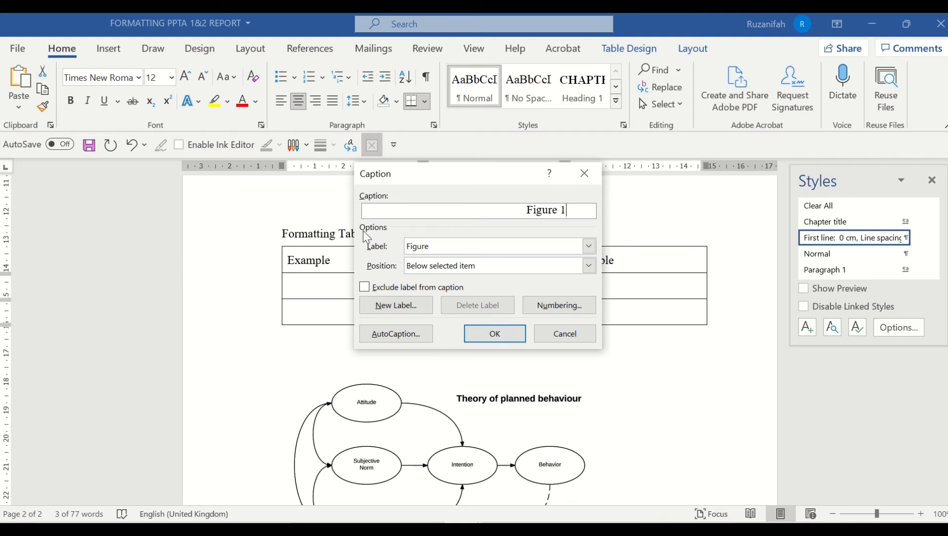
{"action": "left_click", "coordinate": [589, 247]}
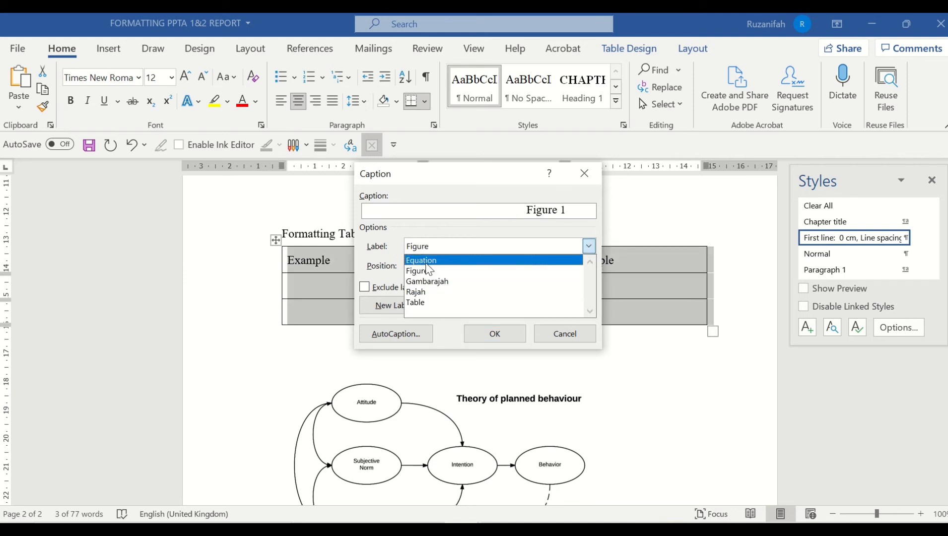
{"action": "left_click", "coordinate": [421, 303]}
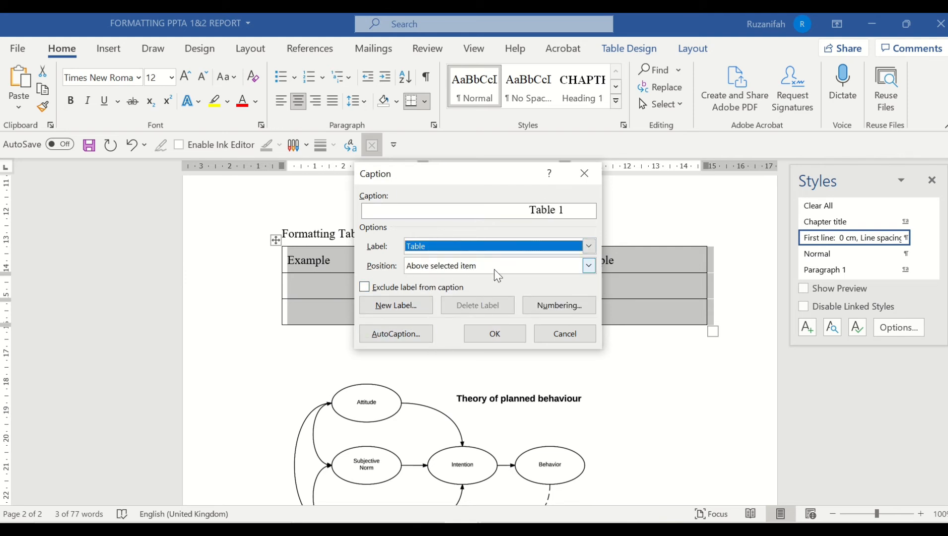
{"action": "left_click", "coordinate": [589, 266]}
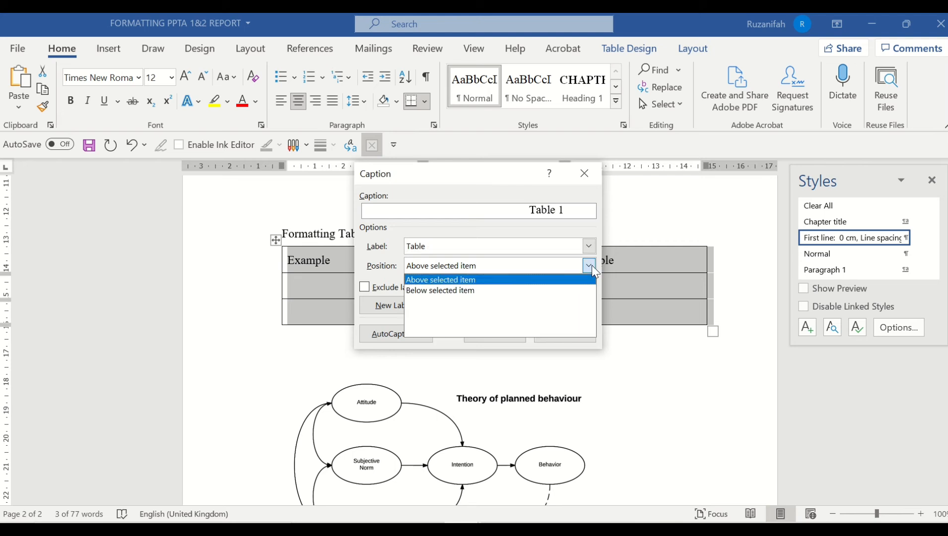
{"action": "left_click", "coordinate": [493, 281]}
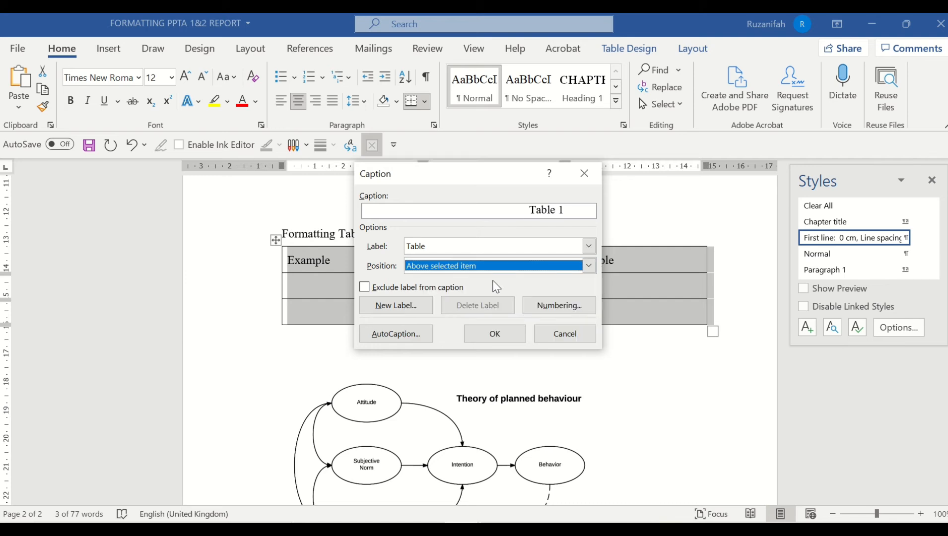
{"action": "left_click", "coordinate": [494, 333]}
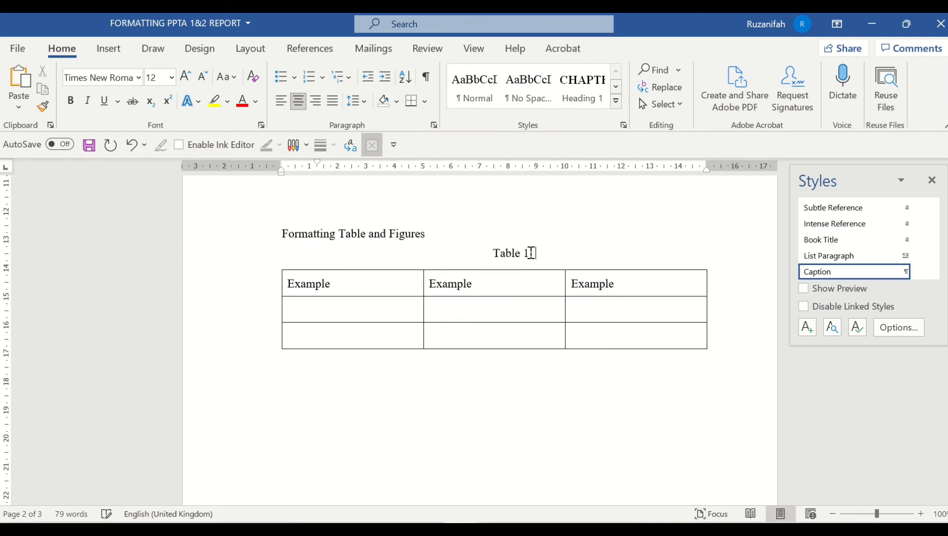
Complete the table caption with ": Table 123" and add an empty paragraph between the "Formatting Table and Figures" line and the caption
{"action": "type", "text": ": Table 123"}
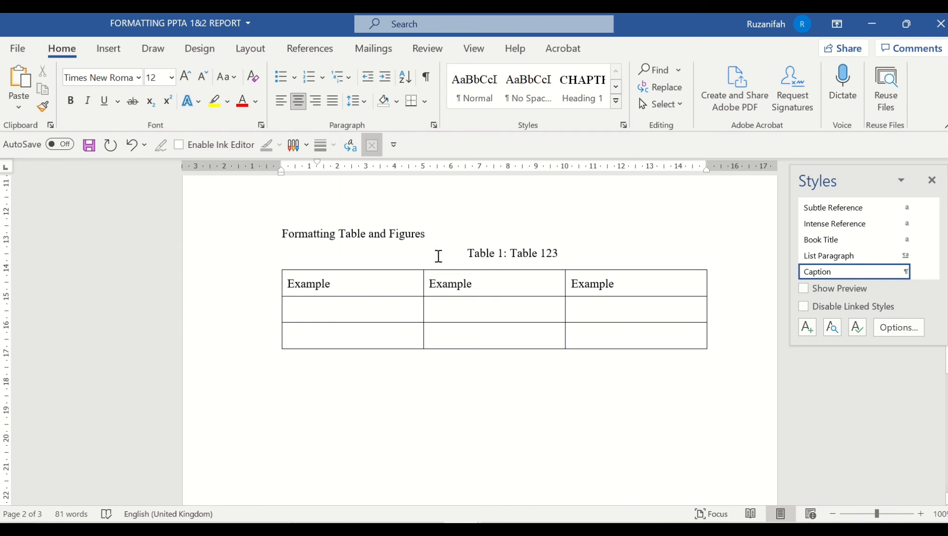
{"action": "left_click", "coordinate": [476, 234]}
{"action": "key", "text": "Return"}
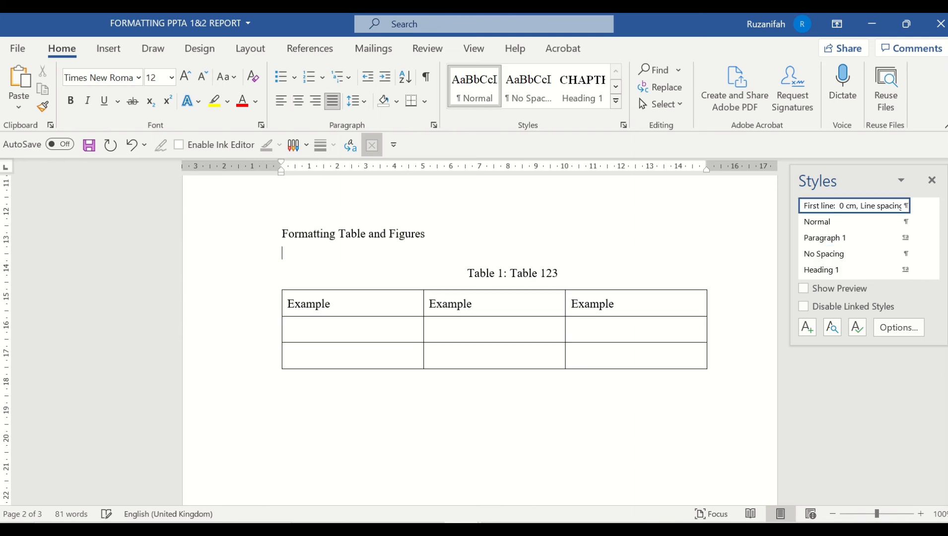
Center the Theory of planned behaviour diagram horizontally on the page
{"action": "scroll", "coordinate": [546, 304], "scroll_direction": "down", "scroll_amount": 3}
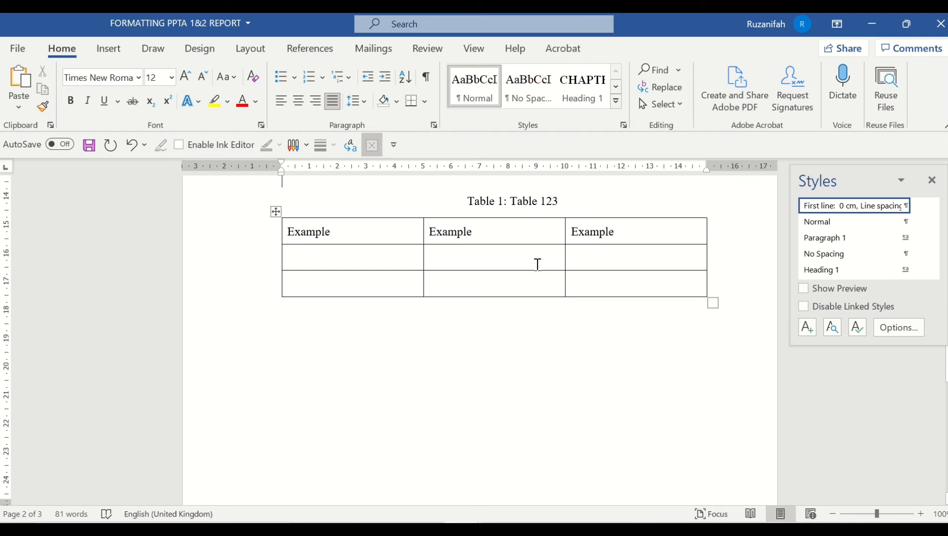
{"action": "scroll", "coordinate": [537, 260], "scroll_direction": "down", "scroll_amount": 3}
{"action": "scroll", "coordinate": [538, 260], "scroll_direction": "down", "scroll_amount": 15}
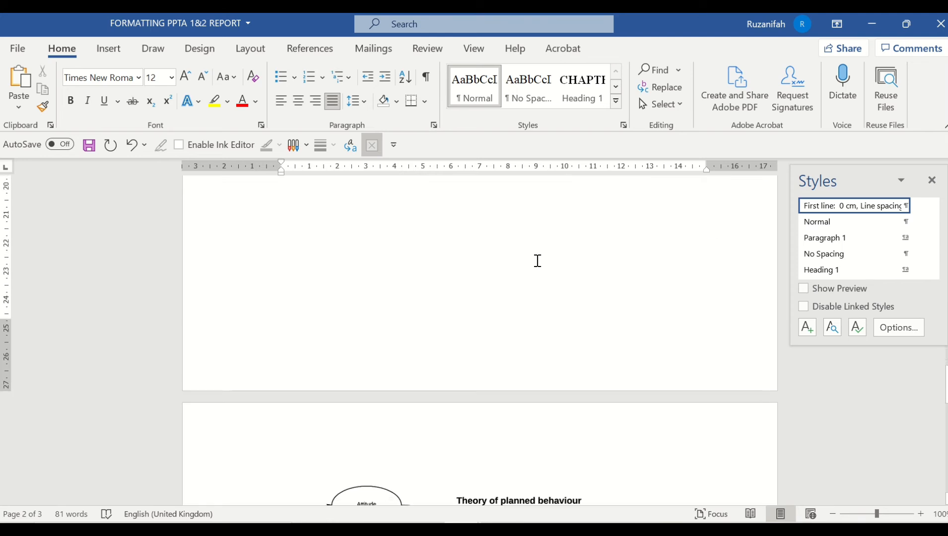
{"action": "left_click", "coordinate": [473, 310]}
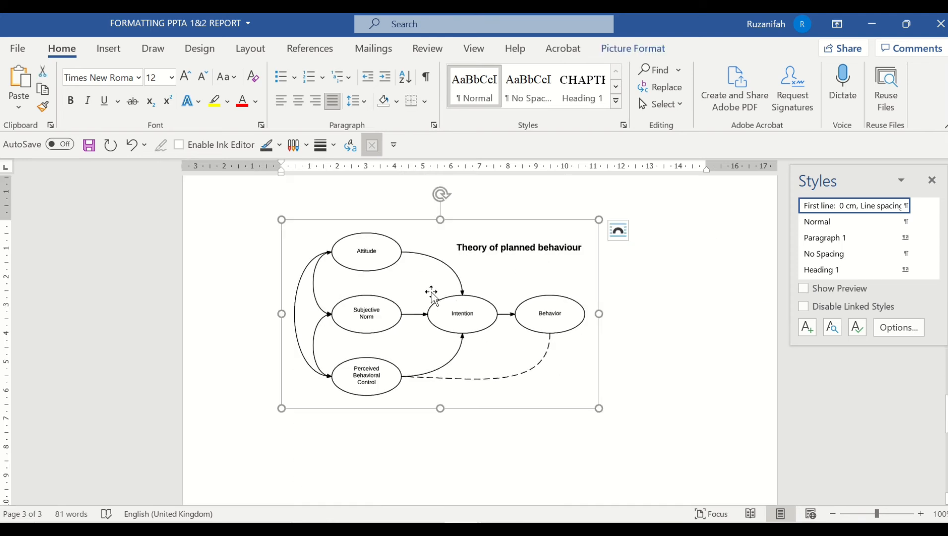
{"action": "left_click", "coordinate": [298, 102]}
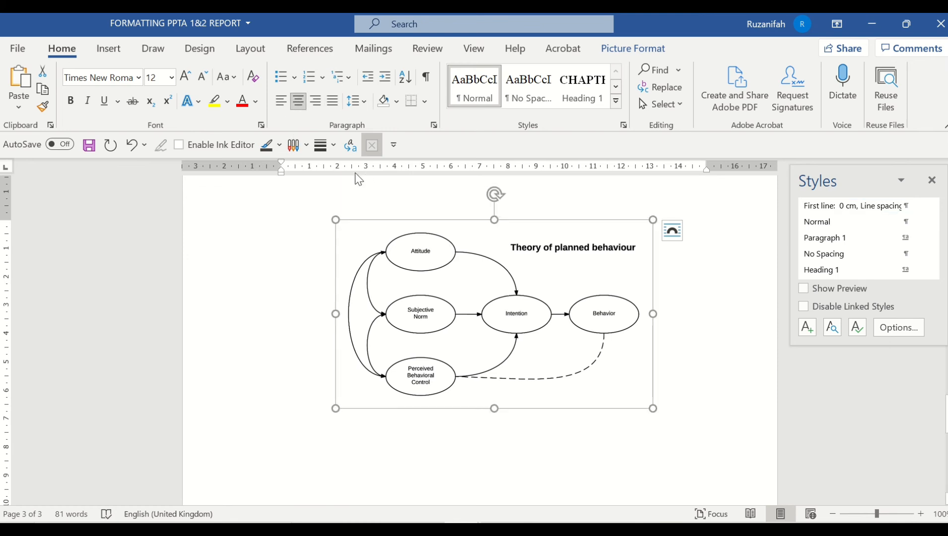
Insert a caption for the Theory of planned behaviour diagram with the Figure label, positioned below the selected item
{"action": "right_click", "coordinate": [499, 303]}
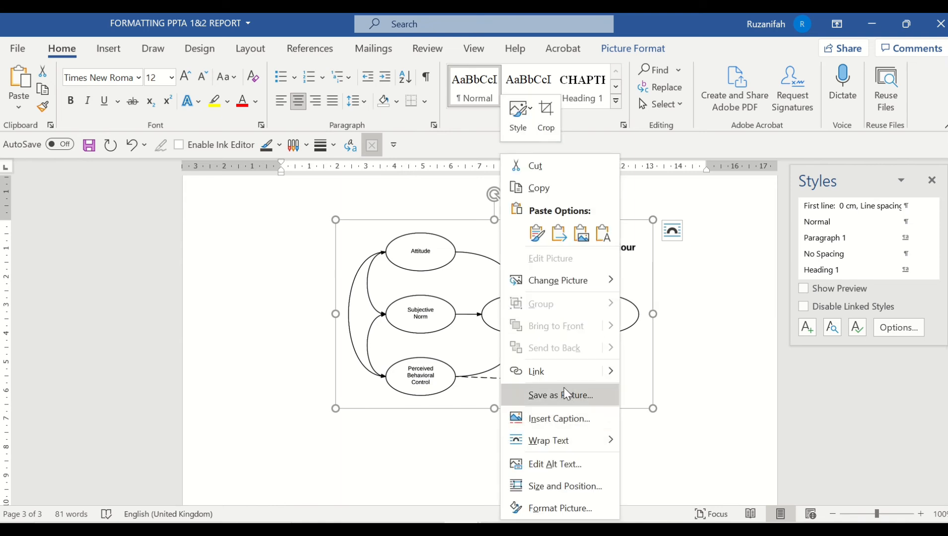
{"action": "left_click", "coordinate": [452, 342]}
{"action": "right_click", "coordinate": [483, 325]}
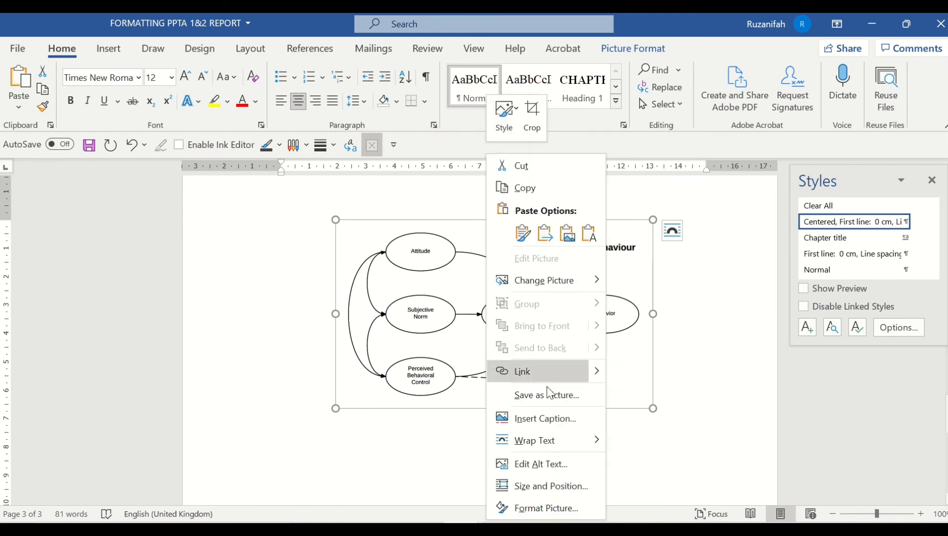
{"action": "left_click", "coordinate": [548, 420]}
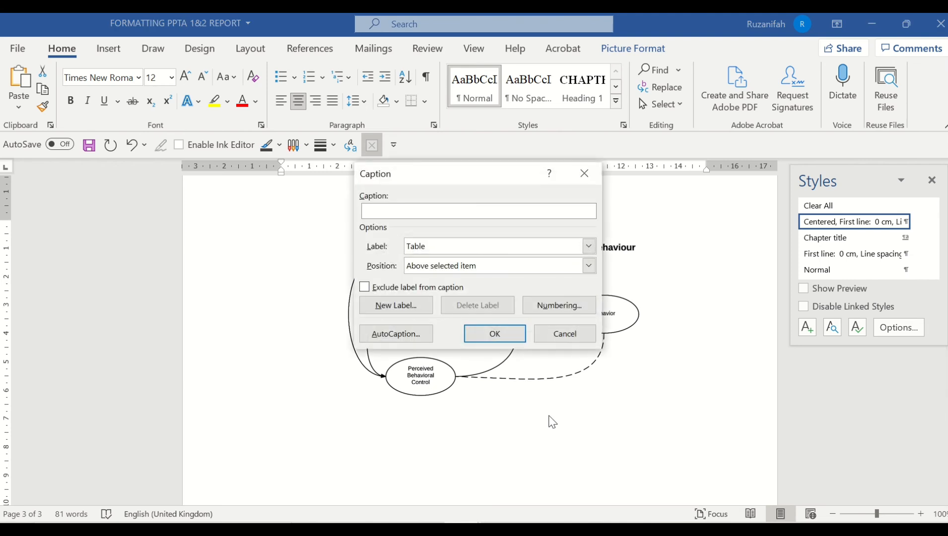
{"action": "left_click", "coordinate": [588, 246]}
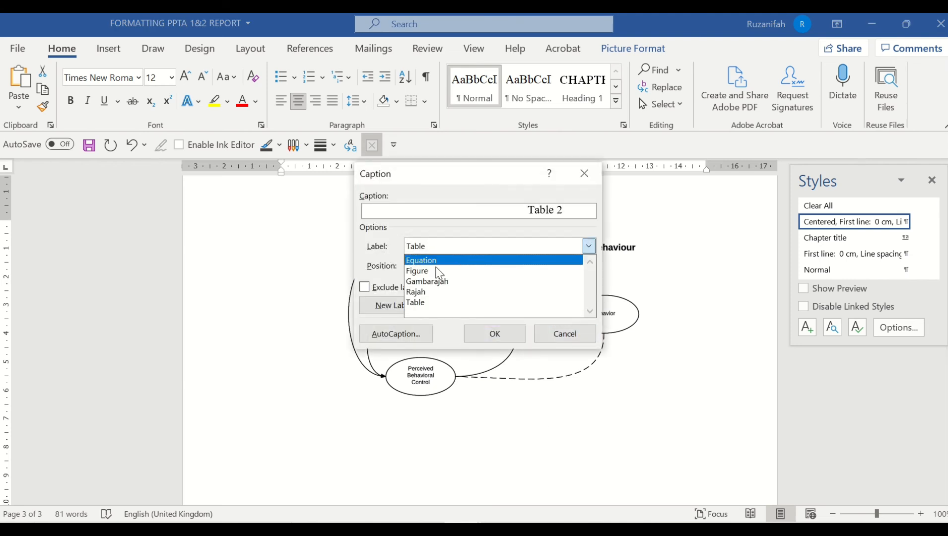
{"action": "left_click", "coordinate": [431, 273]}
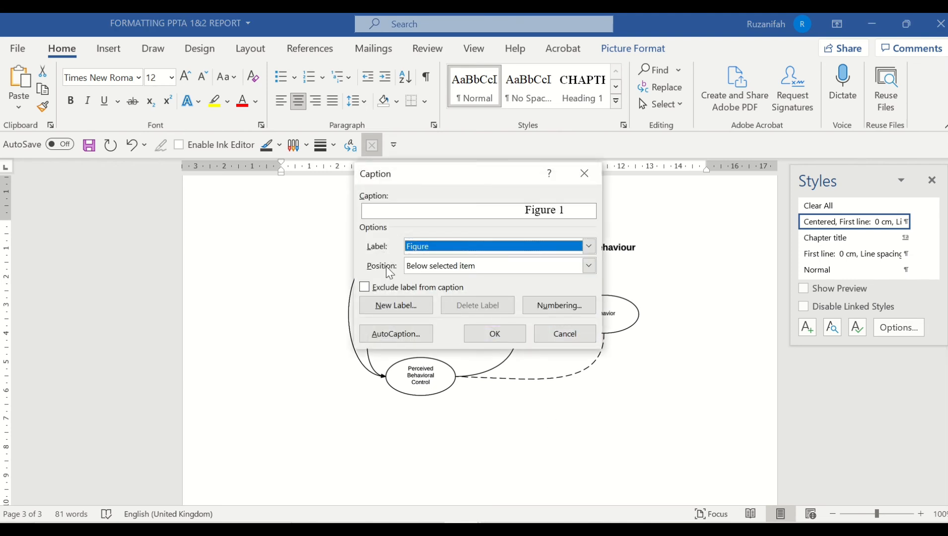
{"action": "left_click", "coordinate": [590, 268]}
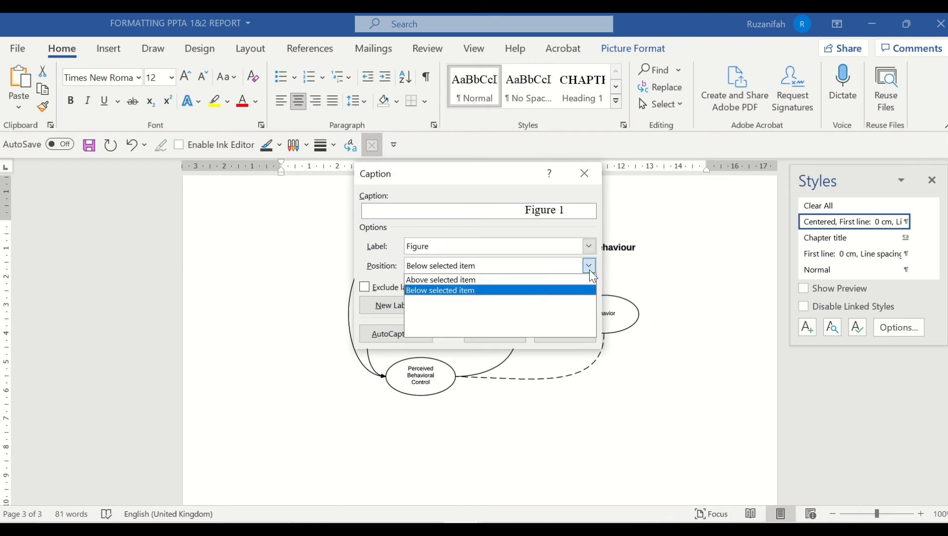
{"action": "left_click", "coordinate": [469, 289]}
{"action": "left_click", "coordinate": [493, 335]}
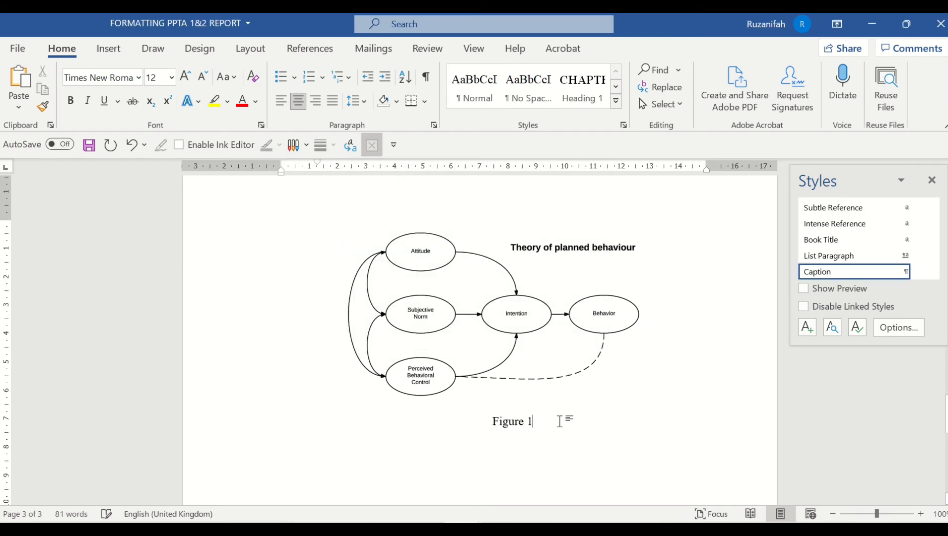
Complete the figure caption with the title ": Theory of Planned Behavior"
{"action": "type", "text": ":"}
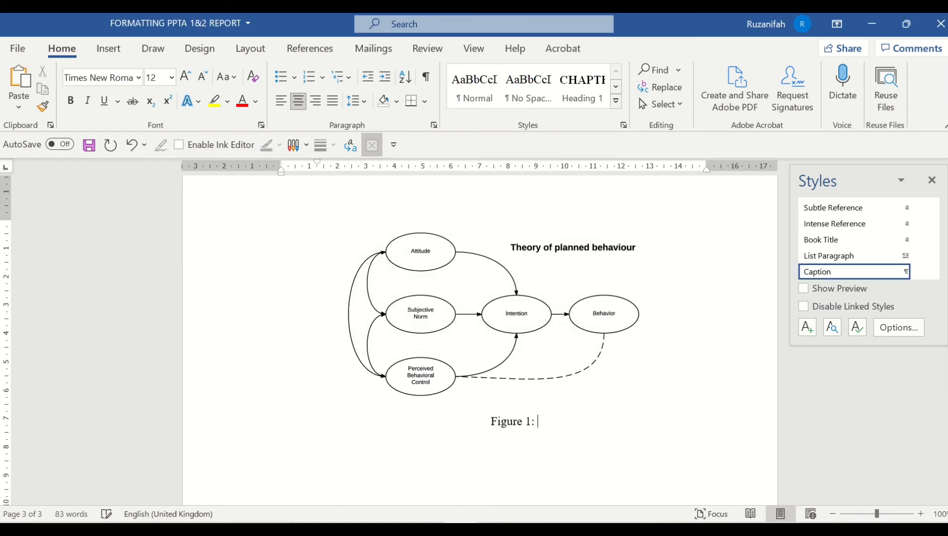
{"action": "type", "text": " Theory"}
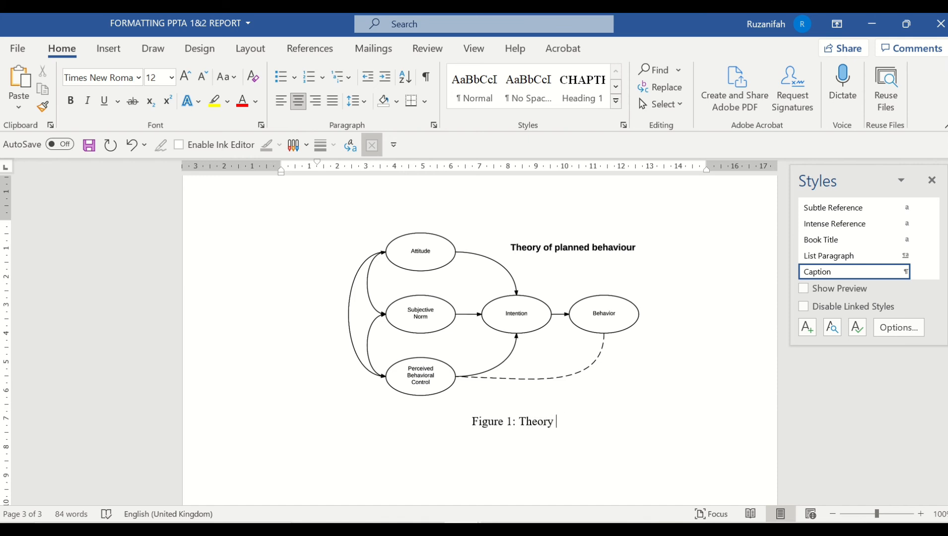
{"action": "type", "text": " of Planne"}
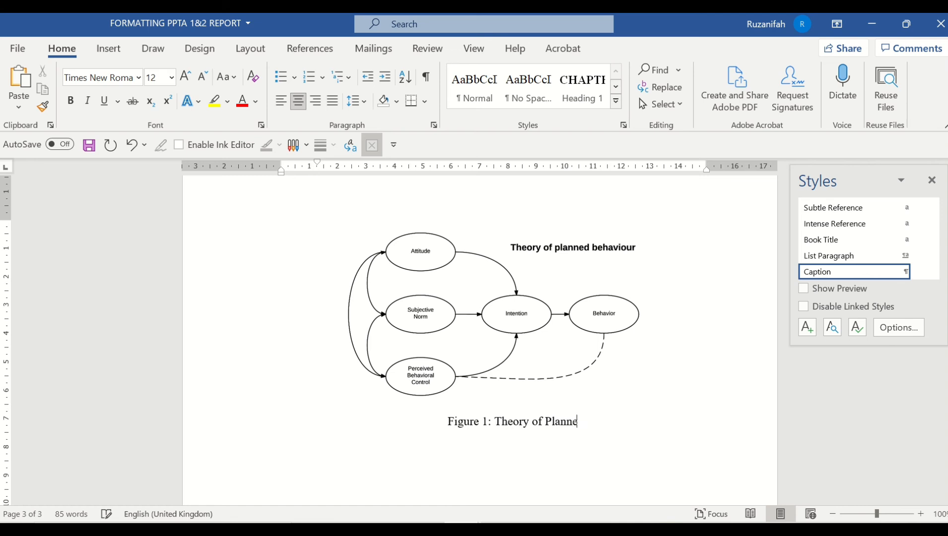
{"action": "type", "text": "d Behavio"}
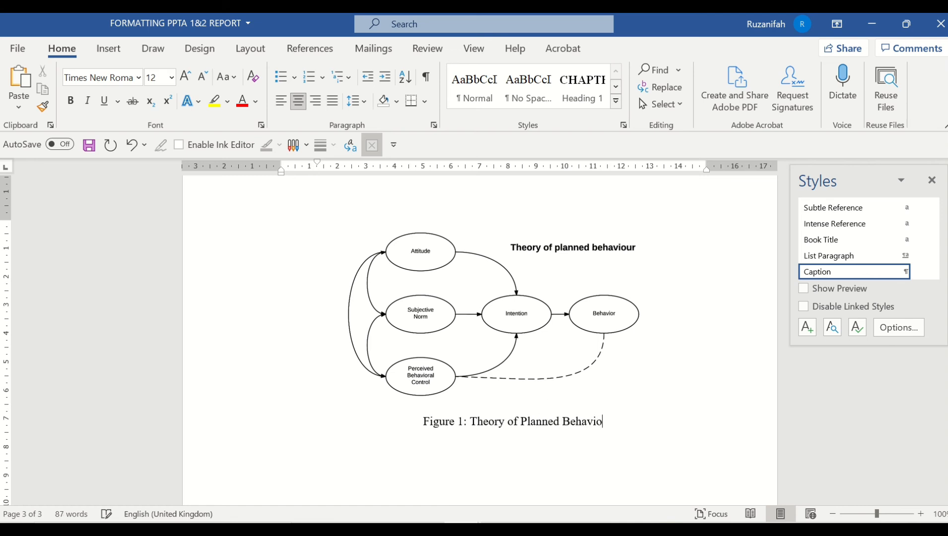
{"action": "type", "text": "r"}
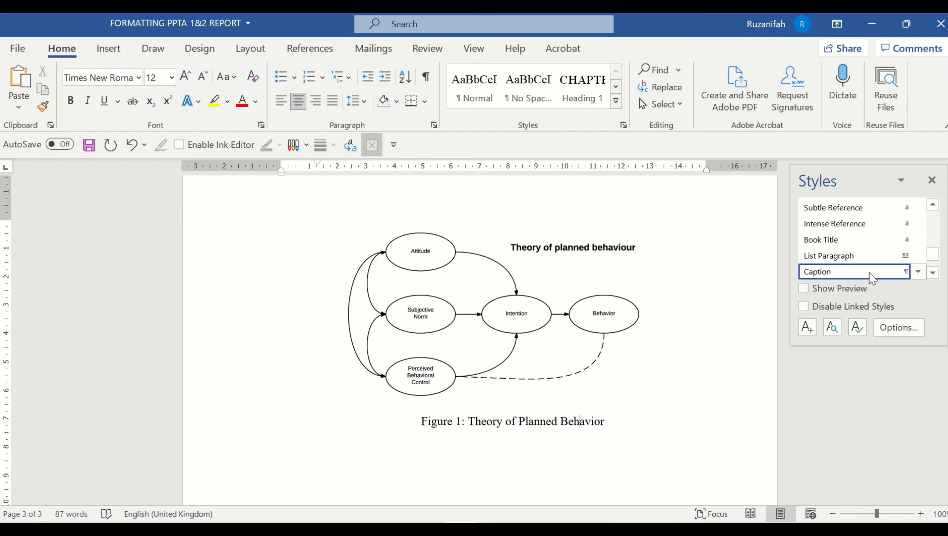
Add the name "Caption Figures" to the Caption style applied to the figure caption
{"action": "left_click", "coordinate": [919, 271]}
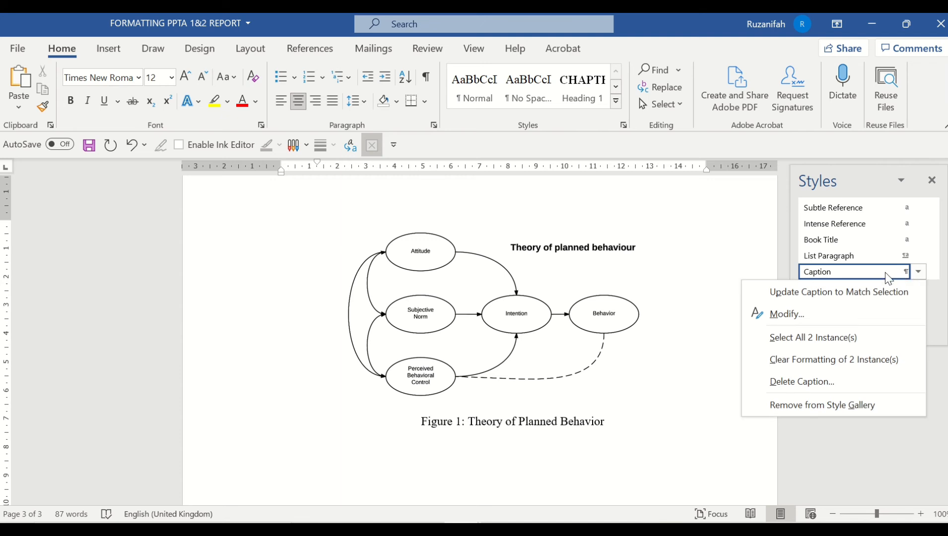
{"action": "left_click", "coordinate": [806, 307]}
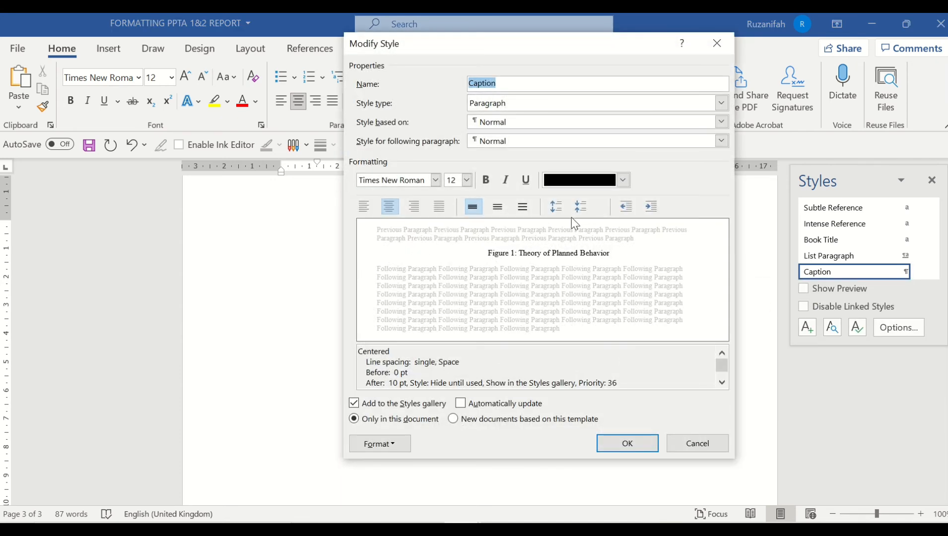
{"action": "left_click", "coordinate": [508, 86]}
{"action": "left_click", "coordinate": [622, 446]}
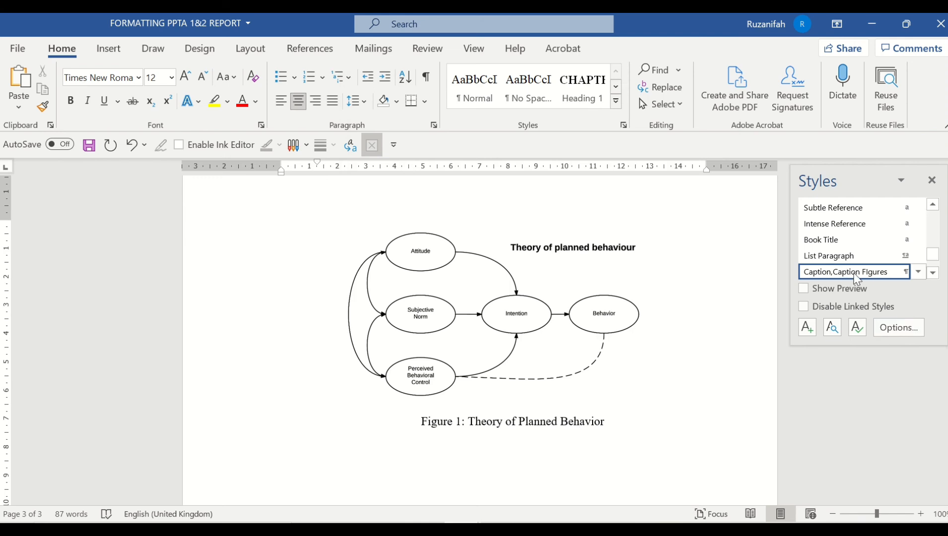
{"action": "left_click", "coordinate": [917, 271]}
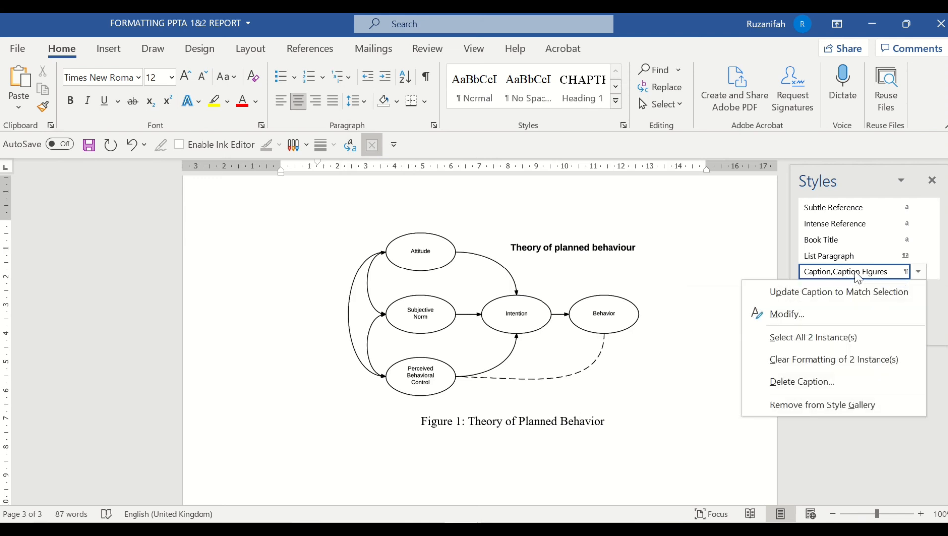
{"action": "left_click", "coordinate": [786, 313]}
{"action": "left_click", "coordinate": [618, 443]}
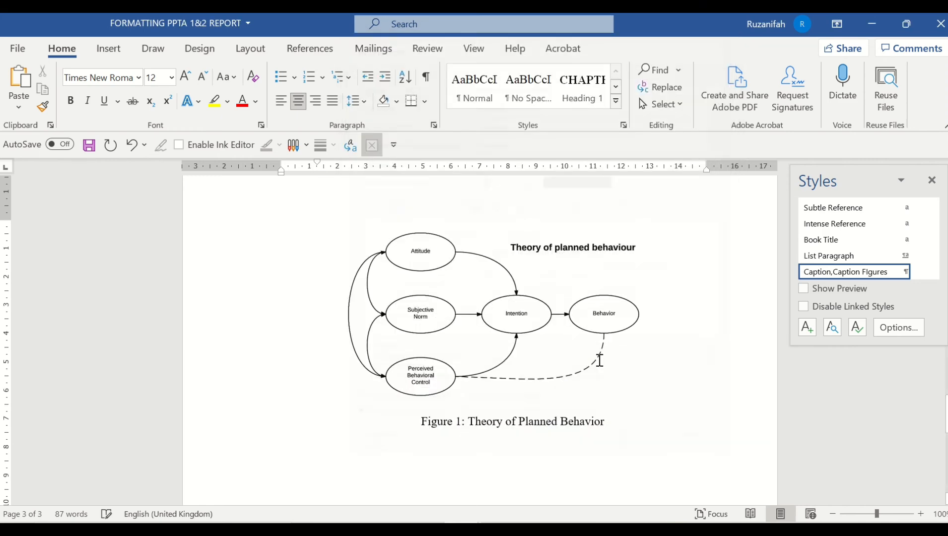
{"action": "scroll", "coordinate": [546, 261], "scroll_direction": "up", "scroll_amount": 4}
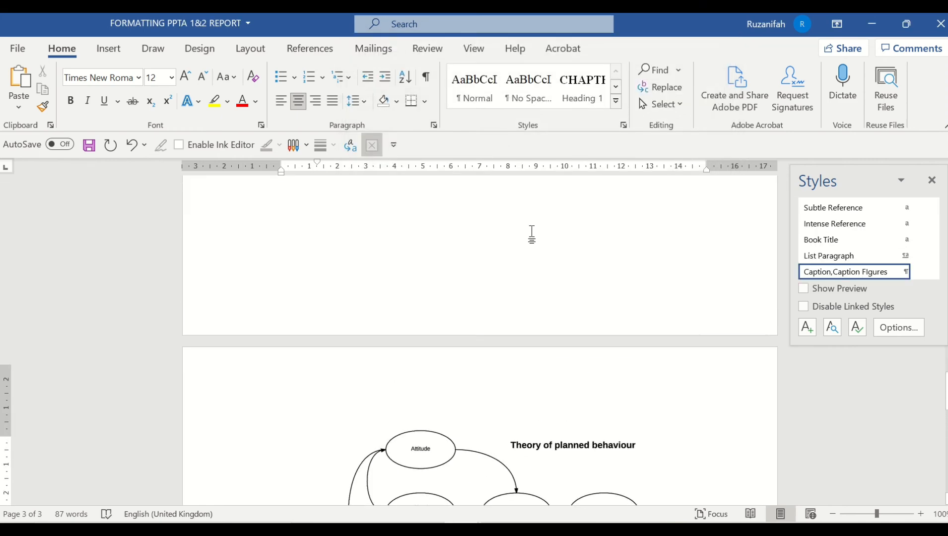
{"action": "scroll", "coordinate": [531, 233], "scroll_direction": "up", "scroll_amount": 8}
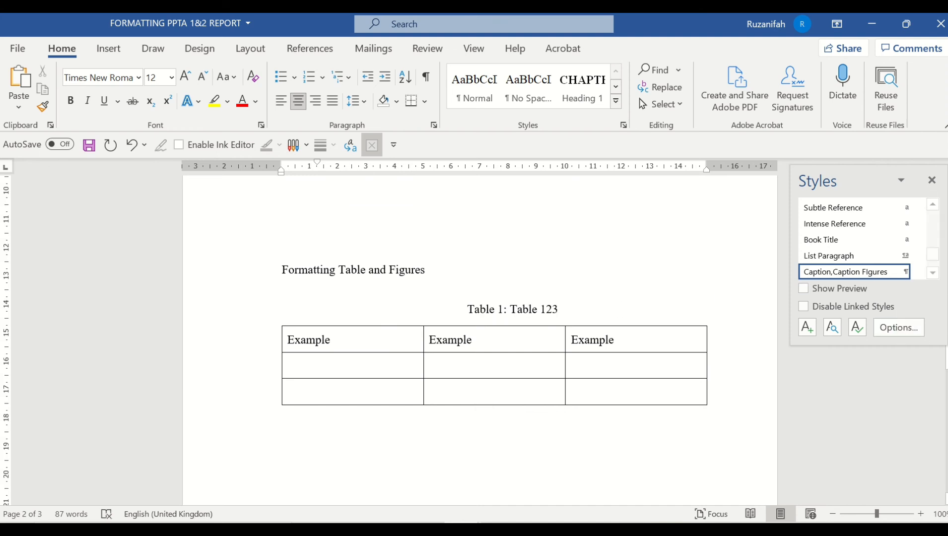
{"action": "left_click", "coordinate": [932, 274]}
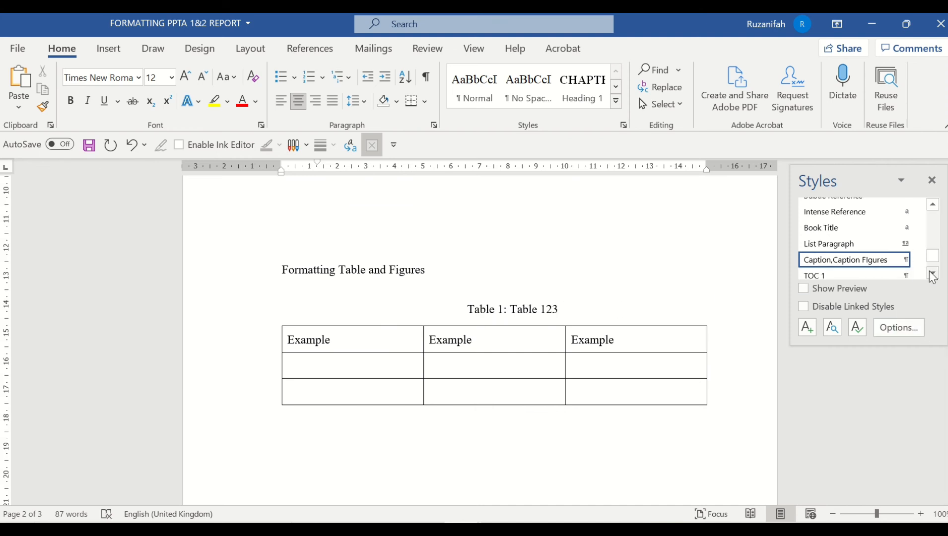
{"action": "left_click", "coordinate": [933, 274]}
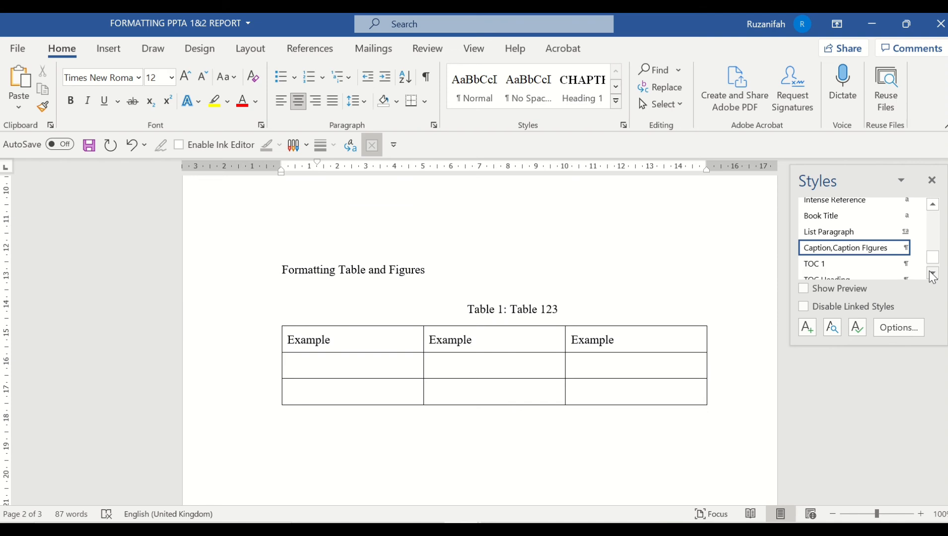
{"action": "left_click", "coordinate": [899, 327]}
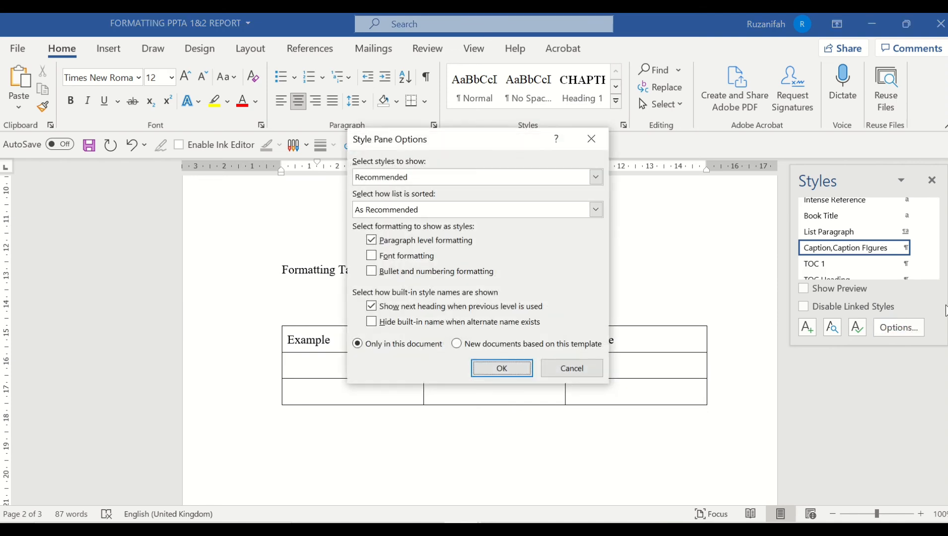
{"action": "left_click", "coordinate": [556, 368]}
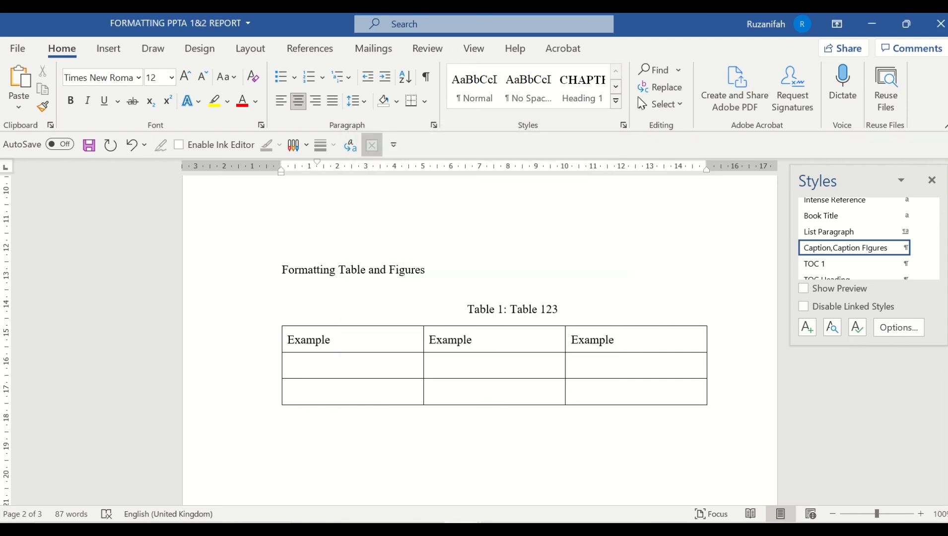
Create a new paragraph style named "Caption Table" from the formatting of the Table 1 caption
{"action": "left_click", "coordinate": [617, 101]}
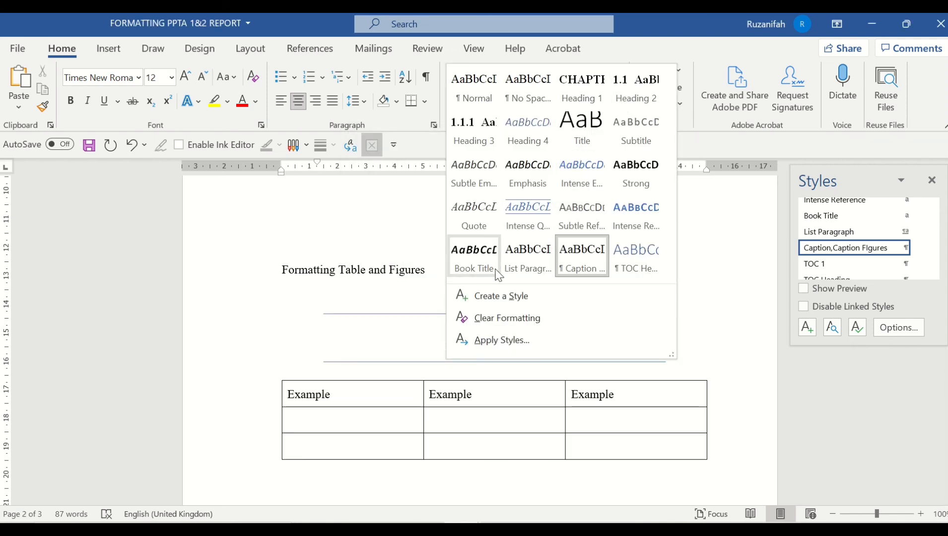
{"action": "left_click", "coordinate": [501, 297]}
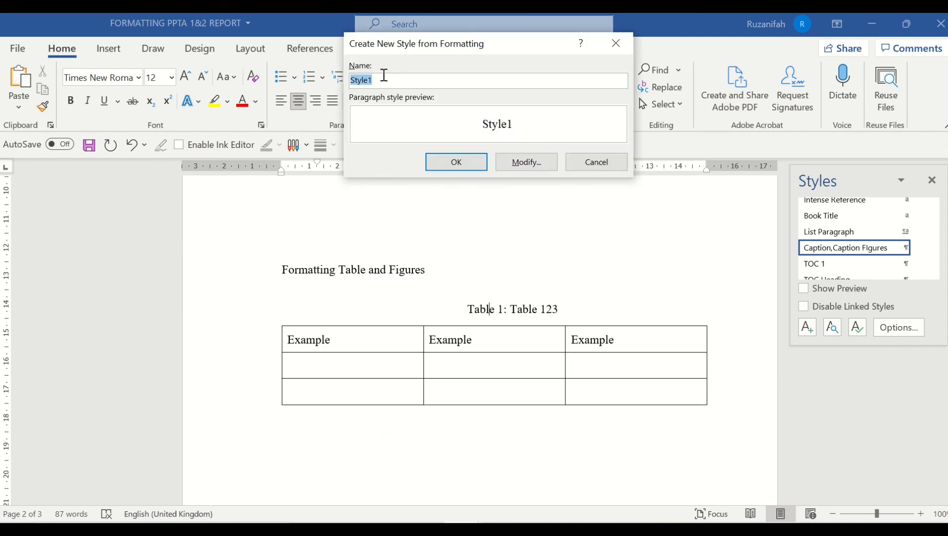
{"action": "type", "text": "Caption Tab"}
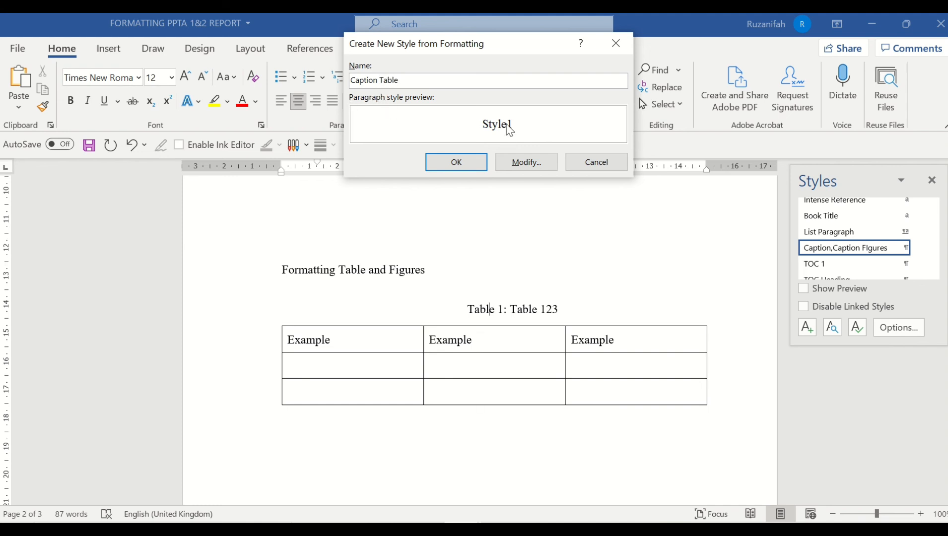
{"action": "left_click", "coordinate": [455, 160]}
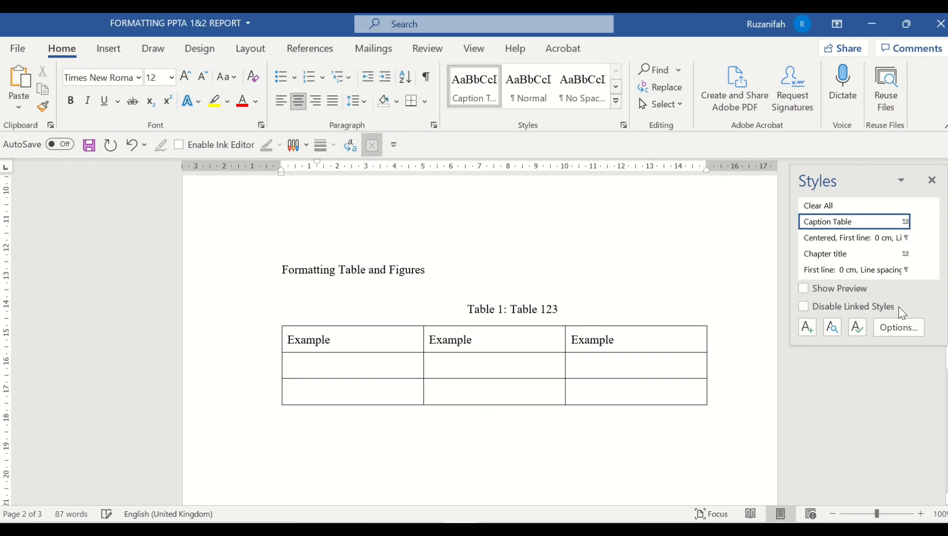
Check the style applied to the table caption and look through the style gallery for the caption styles
{"action": "left_click", "coordinate": [525, 310]}
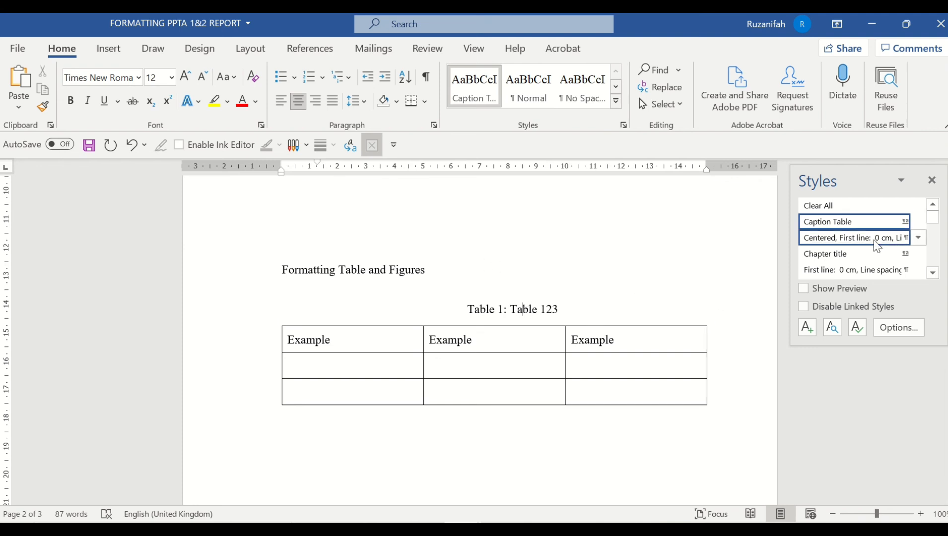
{"action": "left_click", "coordinate": [624, 126]}
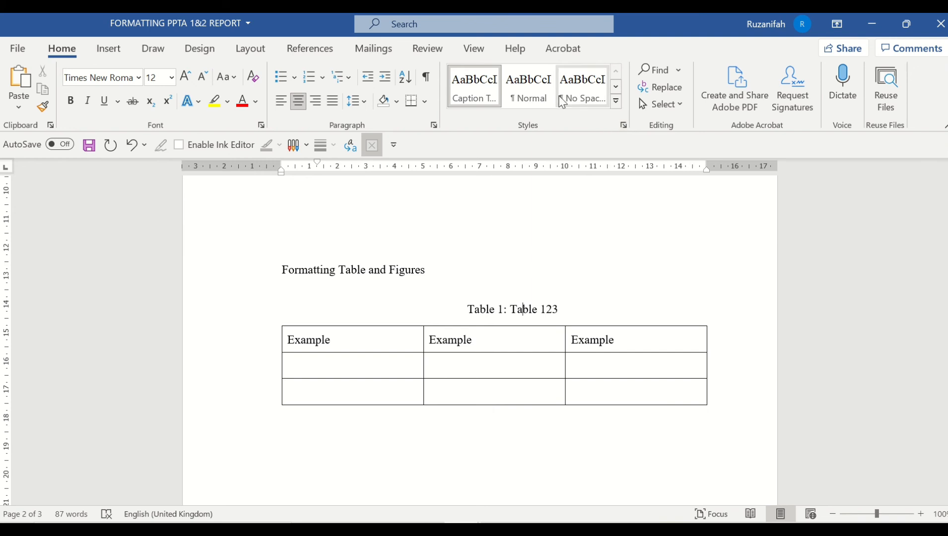
{"action": "left_click", "coordinate": [624, 126]}
{"action": "left_click", "coordinate": [616, 102]}
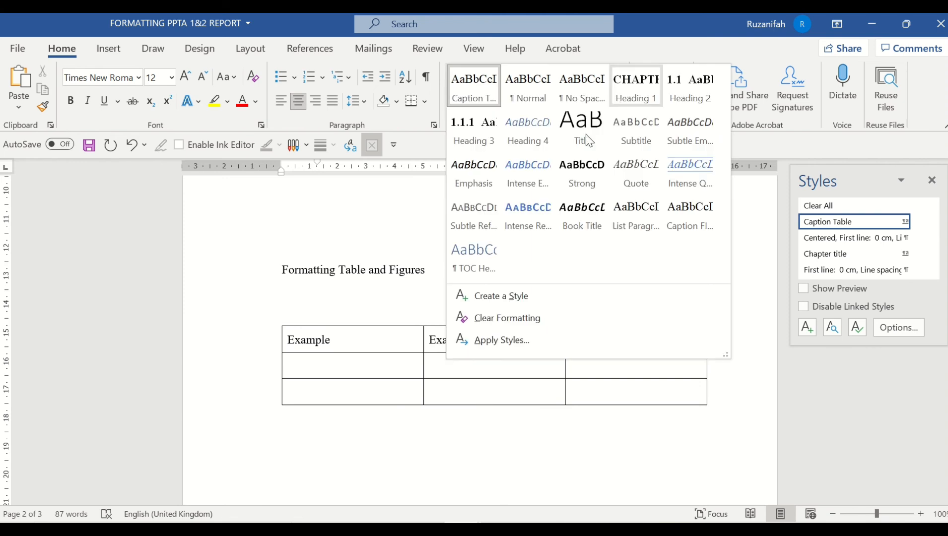
{"action": "left_click", "coordinate": [387, 310]}
{"action": "scroll", "coordinate": [555, 362], "scroll_direction": "down", "scroll_amount": 3}
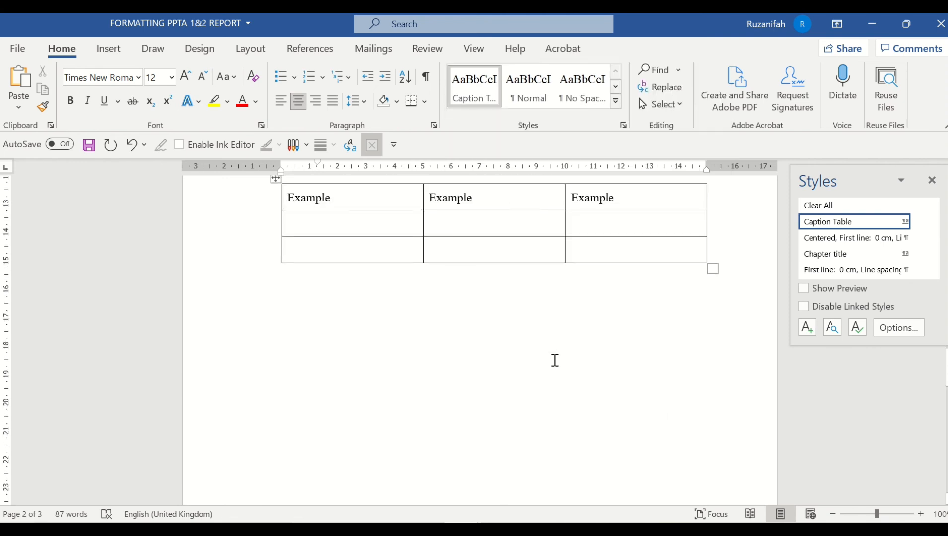
{"action": "scroll", "coordinate": [554, 360], "scroll_direction": "up", "scroll_amount": 4}
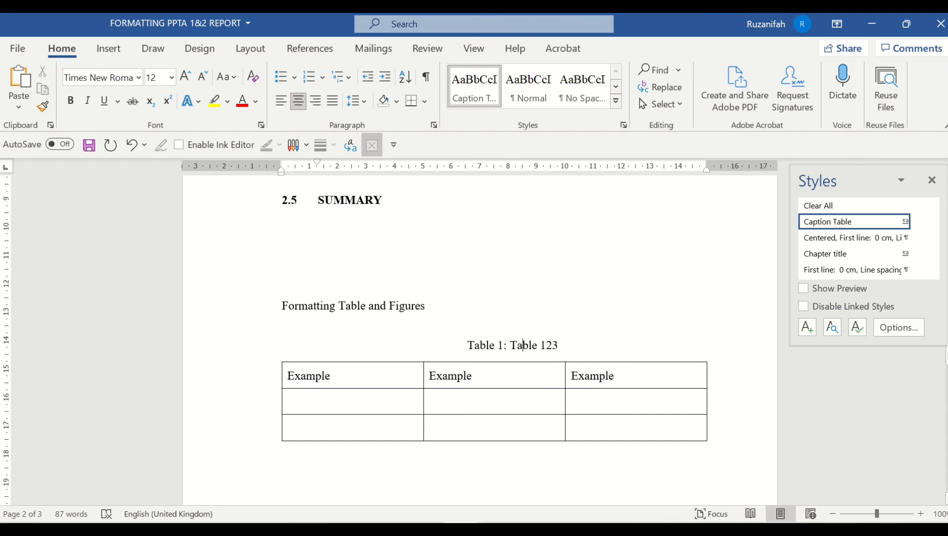
Insert a section break before the CHAPTER 1 INTRODUCTION heading so that the chapter starts on a new page
{"action": "left_click_drag", "start_coordinate": [945, 352], "coordinate": [945, 208]}
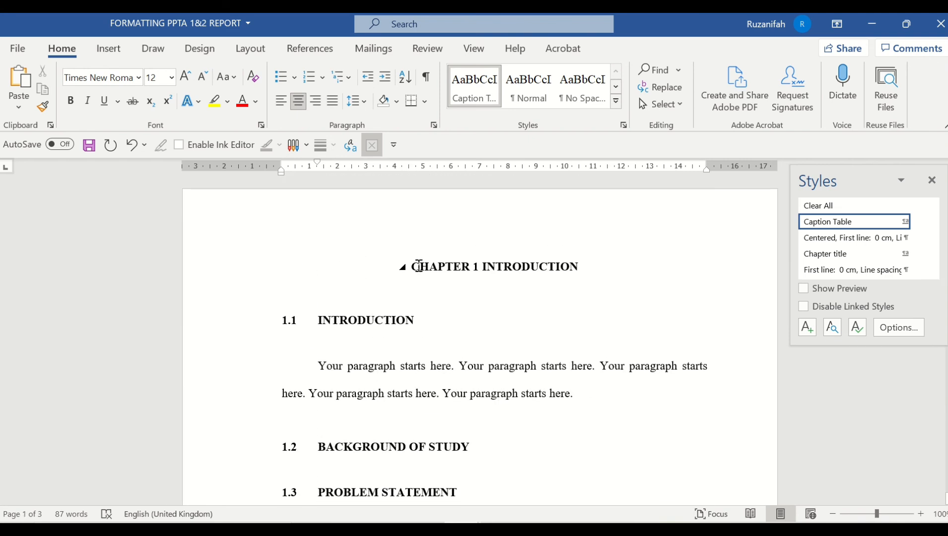
{"action": "left_click", "coordinate": [482, 266]}
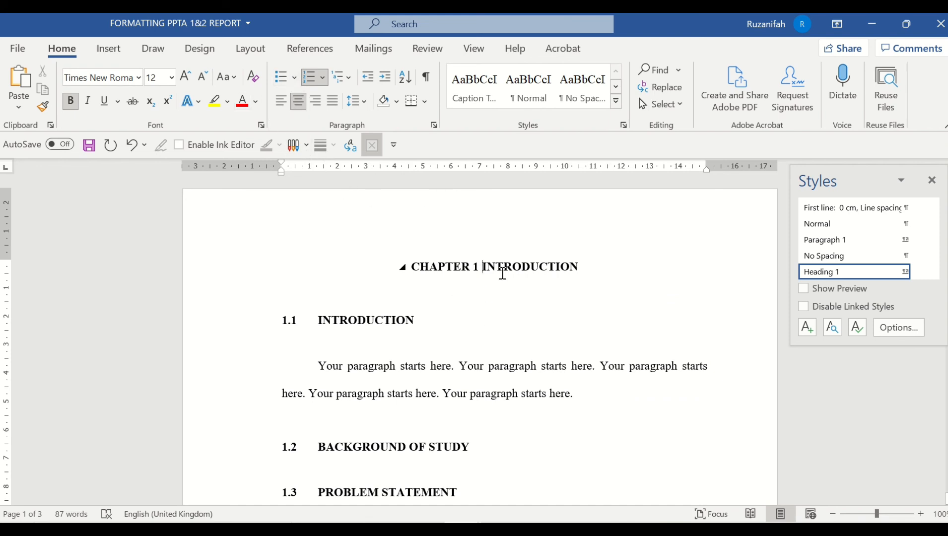
{"action": "left_click", "coordinate": [249, 50]}
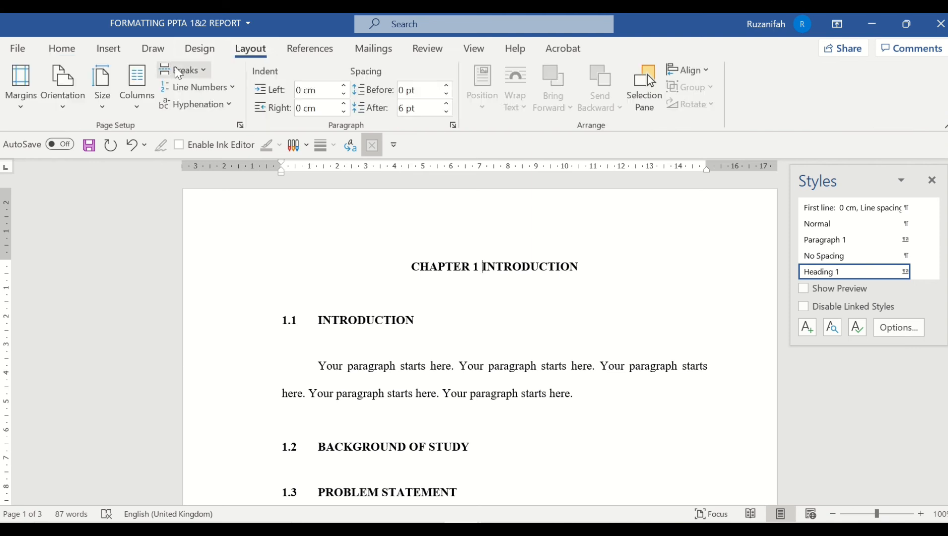
{"action": "left_click", "coordinate": [200, 78]}
{"action": "left_click", "coordinate": [230, 303]}
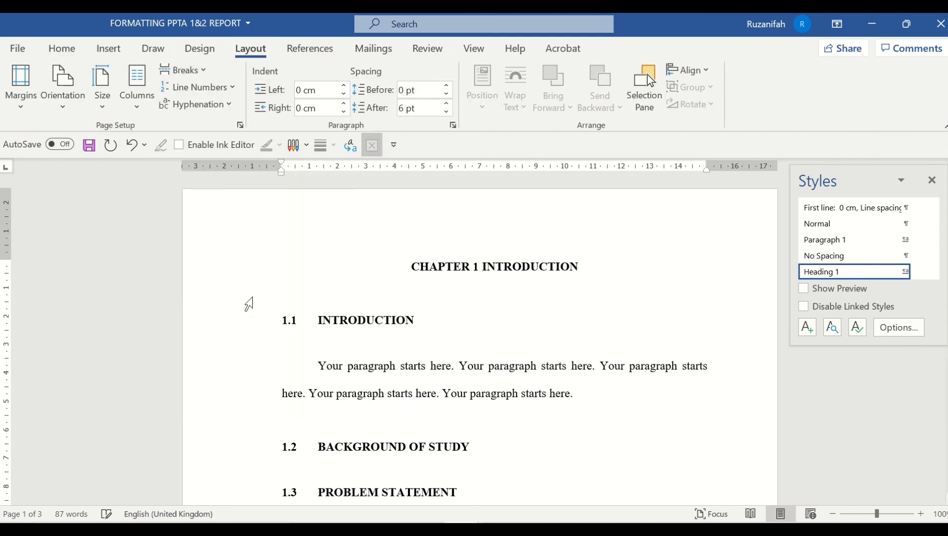
{"action": "scroll", "coordinate": [508, 291], "scroll_direction": "up", "scroll_amount": 4}
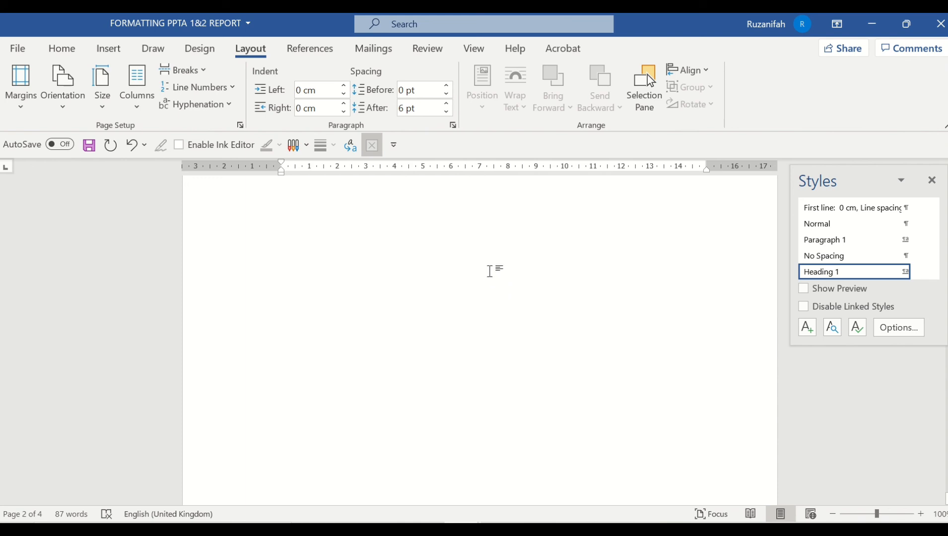
{"action": "scroll", "coordinate": [488, 269], "scroll_direction": "up", "scroll_amount": 1}
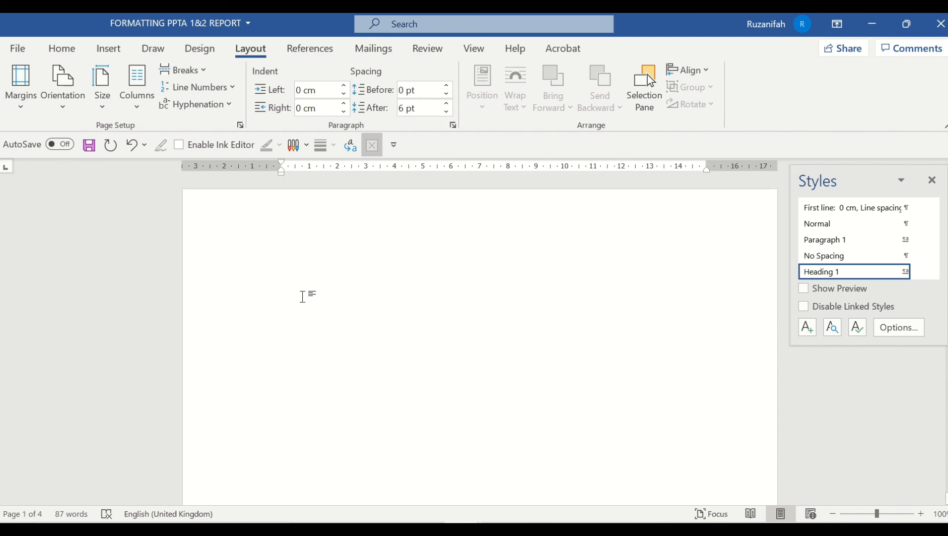
Insert the Automatic Table 2 table of contents on the blank first page and review its entries
{"action": "left_click", "coordinate": [301, 279]}
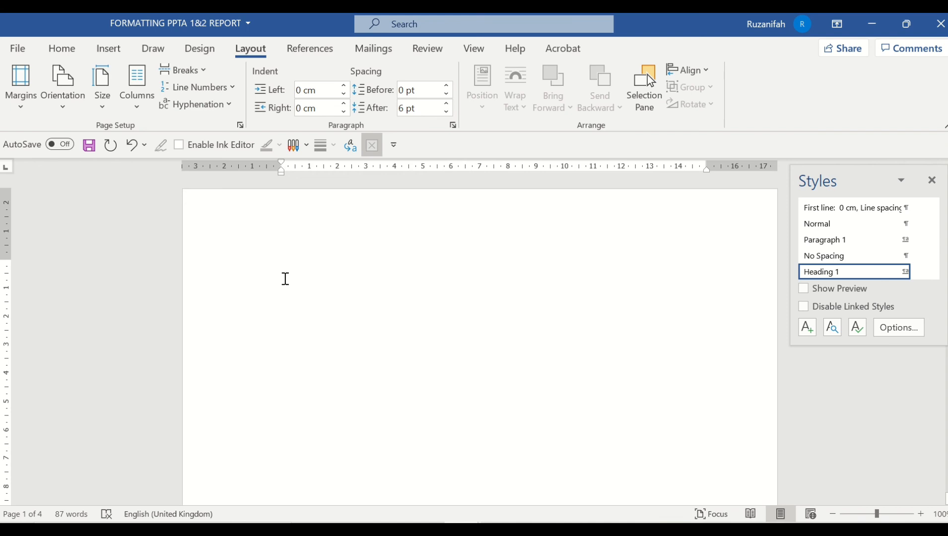
{"action": "left_click", "coordinate": [304, 51]}
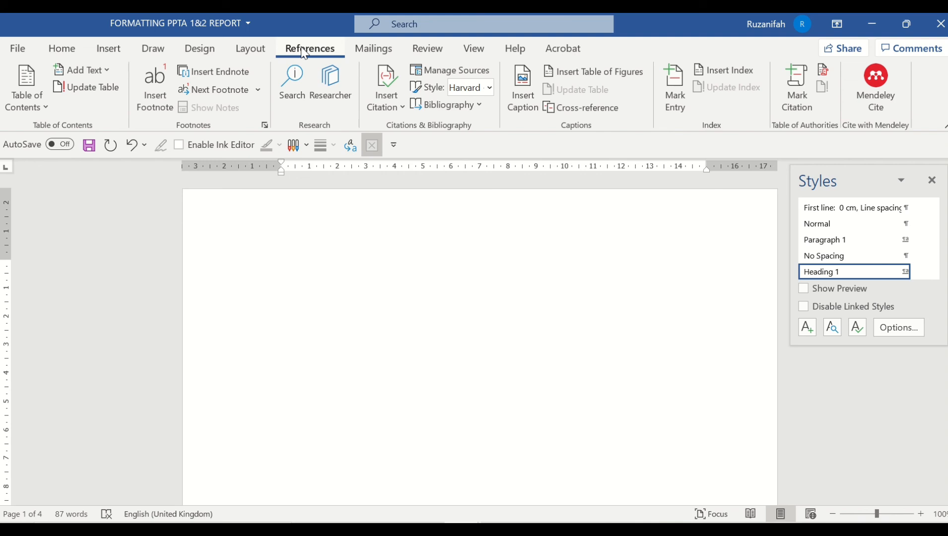
{"action": "left_click", "coordinate": [44, 109]}
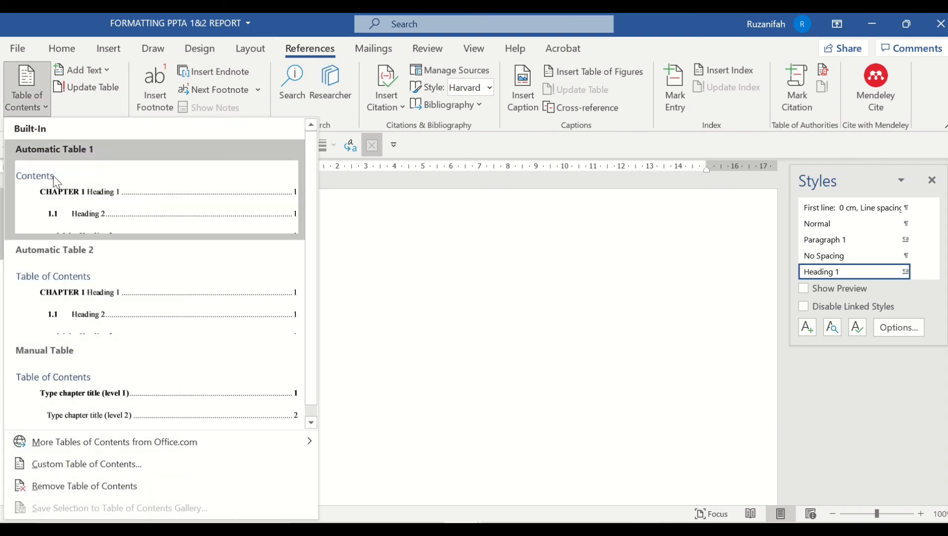
{"action": "left_click", "coordinate": [78, 315]}
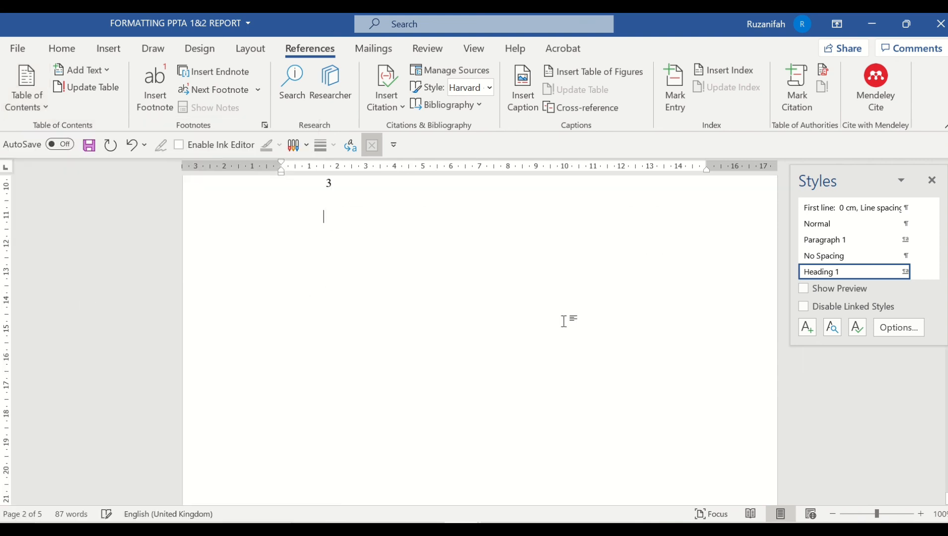
{"action": "scroll", "coordinate": [640, 367], "scroll_direction": "up", "scroll_amount": 6}
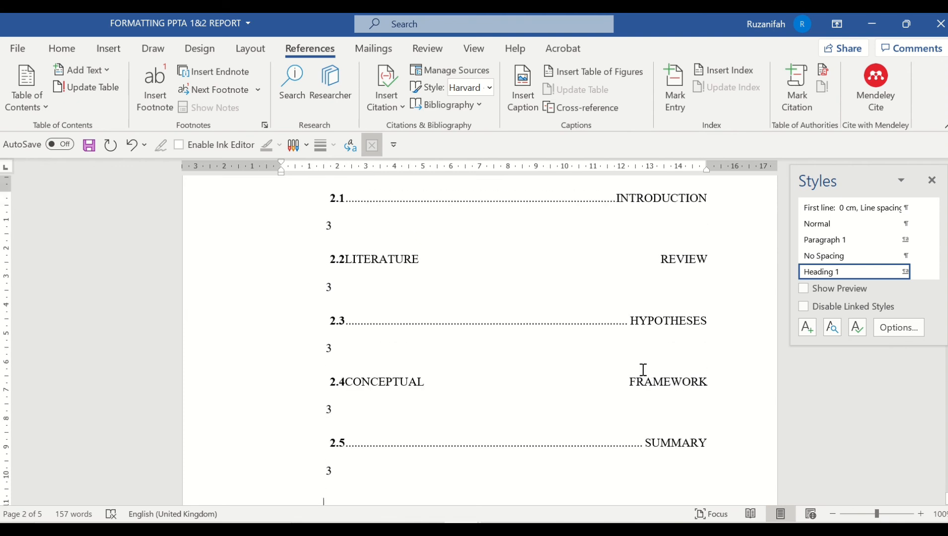
{"action": "scroll", "coordinate": [643, 369], "scroll_direction": "up", "scroll_amount": 5}
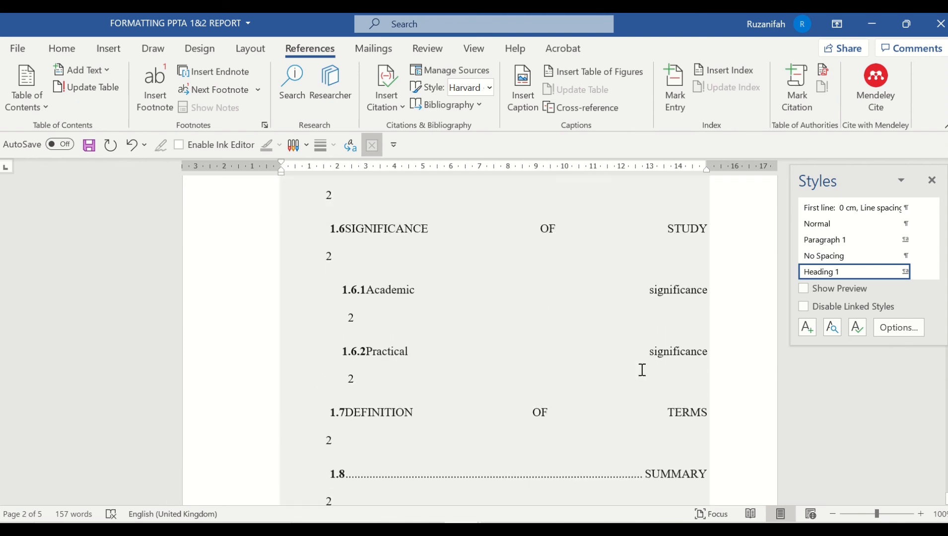
{"action": "scroll", "coordinate": [642, 369], "scroll_direction": "up", "scroll_amount": 5}
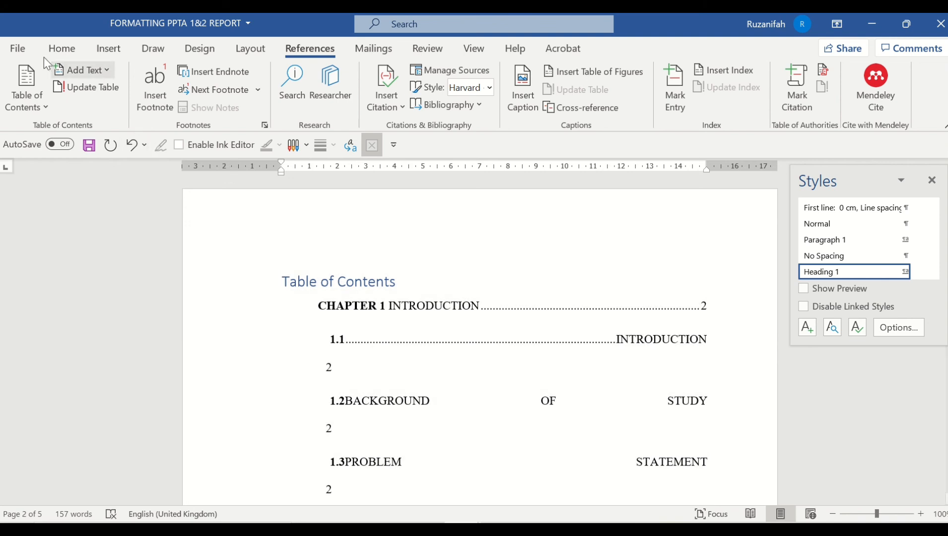
Replace the table of contents on the first page with the Automatic Table 1 design
{"action": "left_click", "coordinate": [36, 97]}
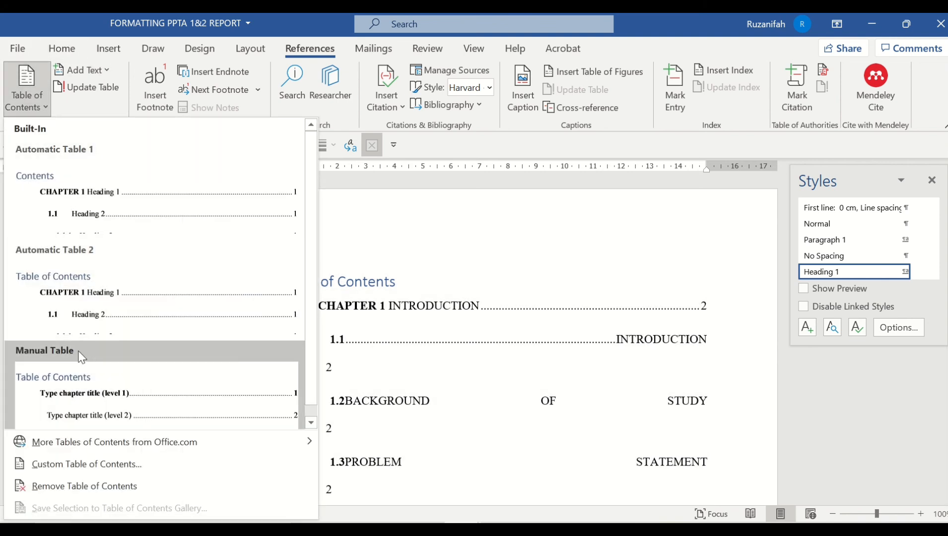
{"action": "left_click", "coordinate": [102, 204]}
{"action": "scroll", "coordinate": [602, 384], "scroll_direction": "up", "scroll_amount": 10}
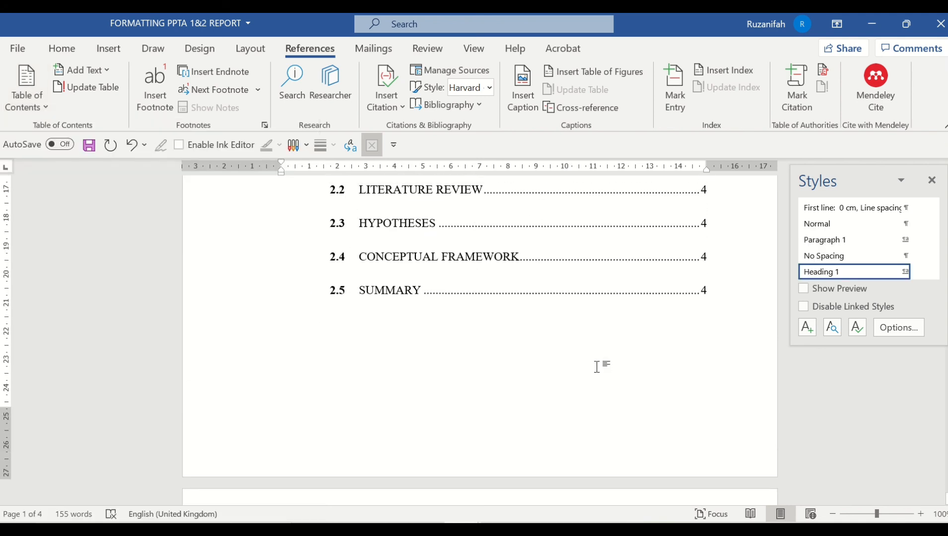
Replace the Contents title above the table of contents with TABLE OF CONTENT
{"action": "left_click", "coordinate": [597, 334]}
{"action": "scroll", "coordinate": [596, 334], "scroll_direction": "up", "scroll_amount": 5}
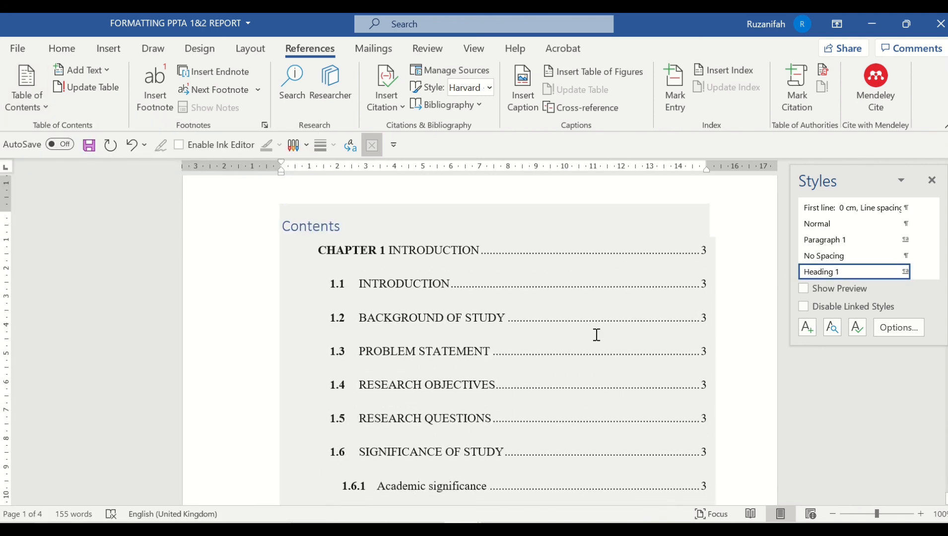
{"action": "left_click", "coordinate": [343, 284]}
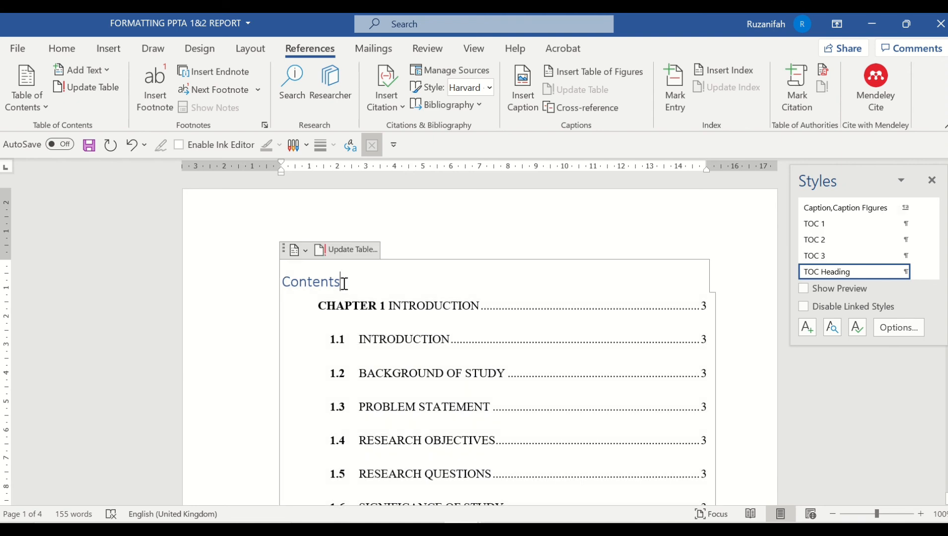
{"action": "left_click_drag", "start_coordinate": [343, 282], "coordinate": [282, 281]}
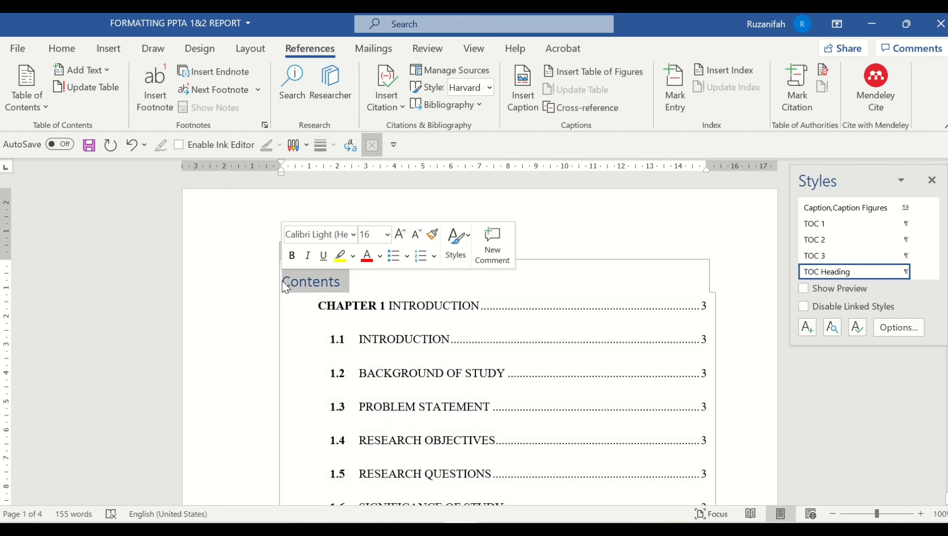
{"action": "key", "text": "Delete"}
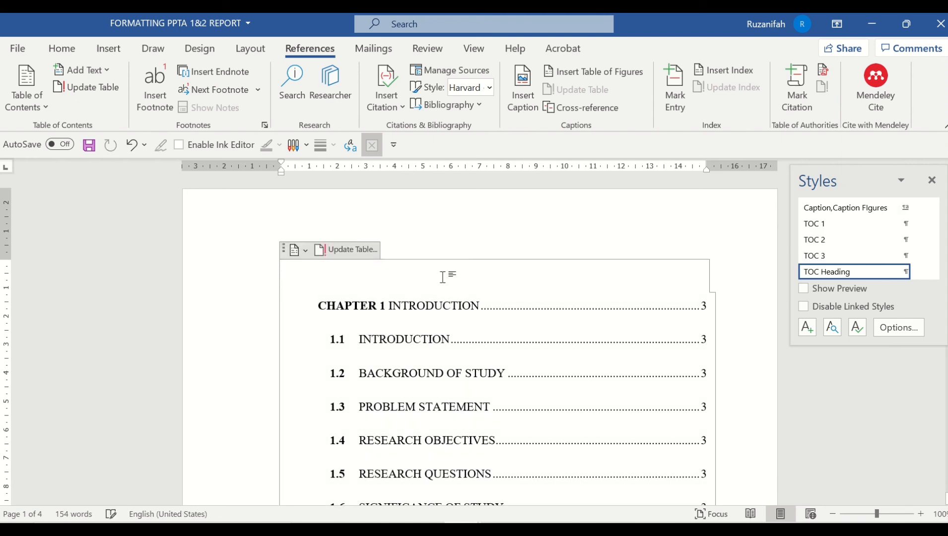
{"action": "type", "text": "TABLE"}
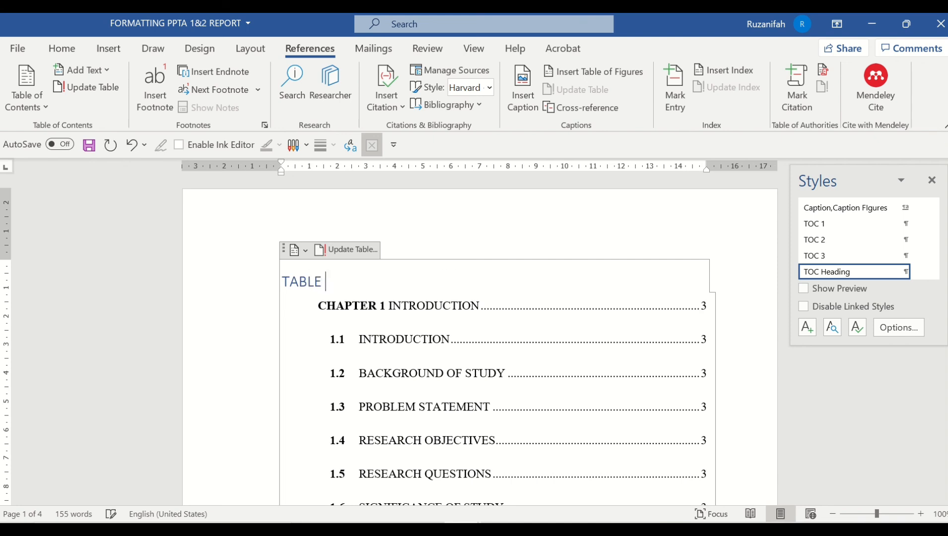
{"action": "type", "text": " OF CO"}
{"action": "type", "text": "NTENT"}
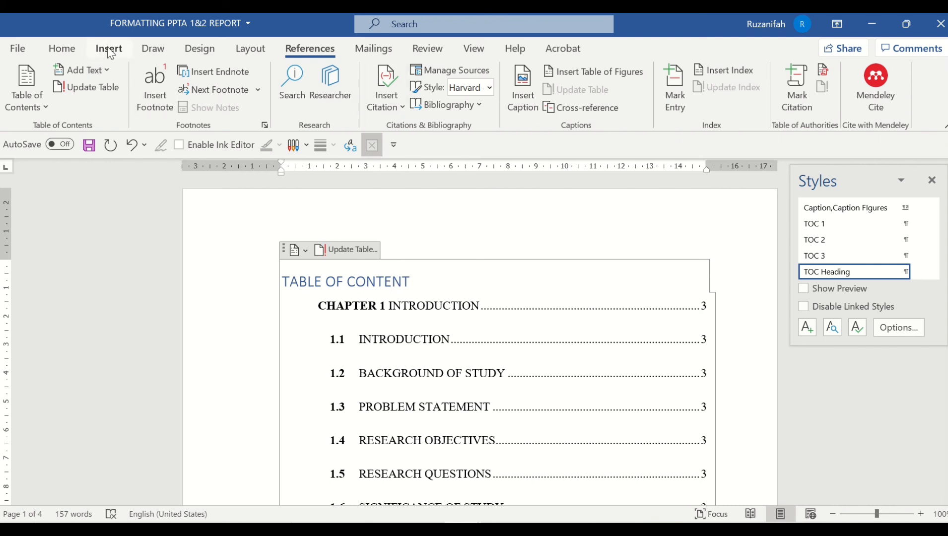
Try the Heading 1 style on the TABLE OF CONTENT title and undo it
{"action": "left_click", "coordinate": [62, 48]}
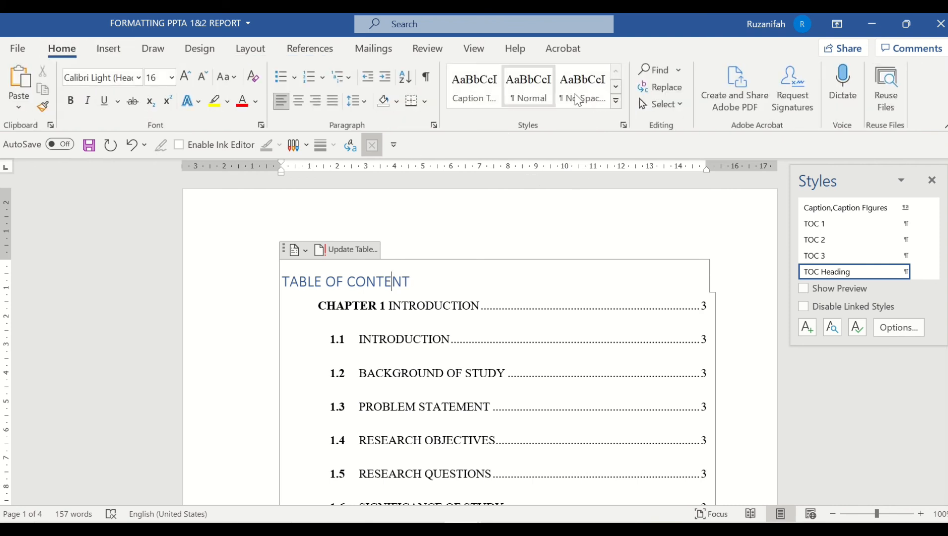
{"action": "left_click", "coordinate": [615, 105]}
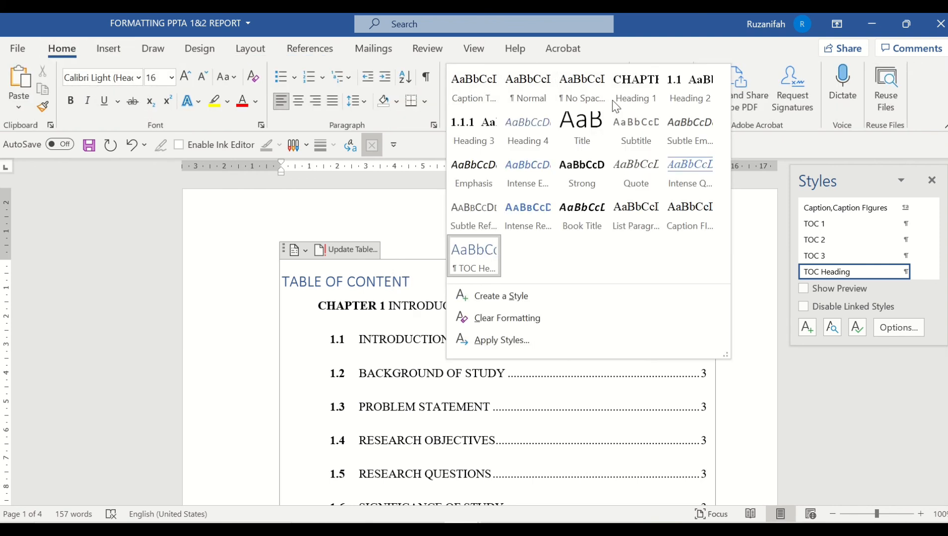
{"action": "left_click", "coordinate": [640, 87]}
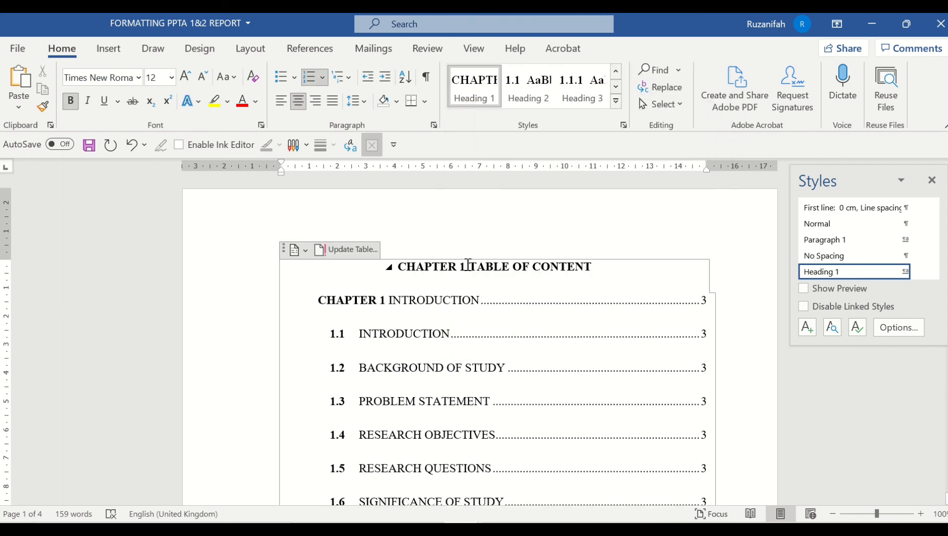
{"action": "left_click", "coordinate": [132, 144]}
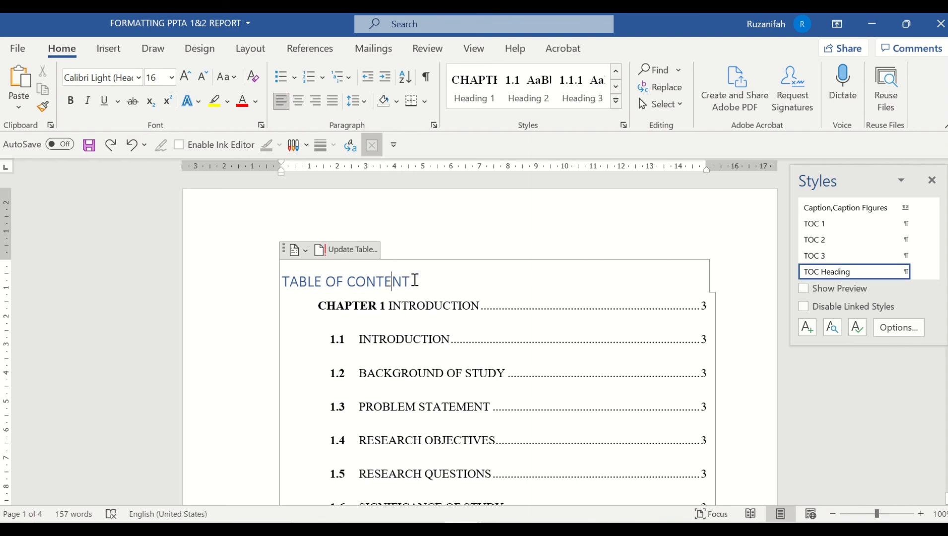
Format the TABLE OF CONTENT title as Times New Roman, size 12, black, bold and centred
{"action": "left_click_drag", "start_coordinate": [414, 280], "coordinate": [282, 279]}
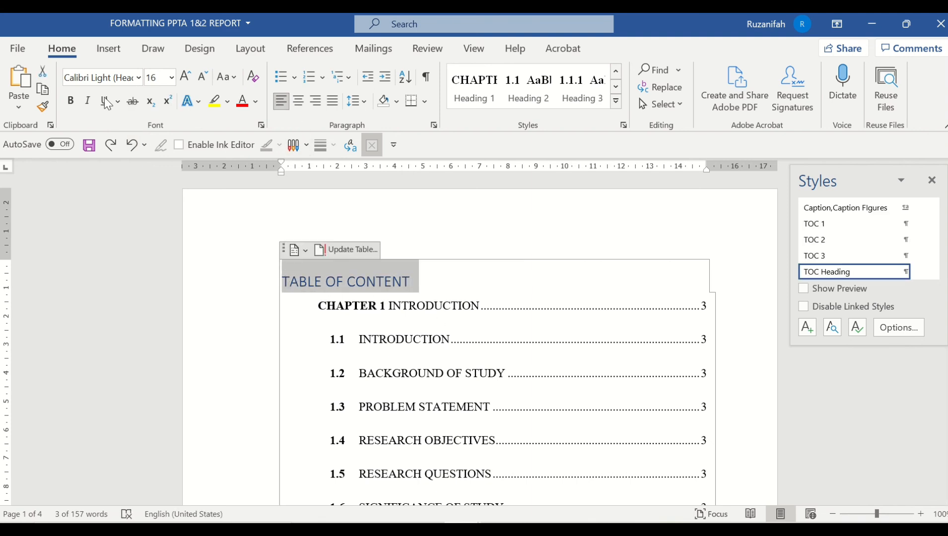
{"action": "left_click", "coordinate": [138, 77]}
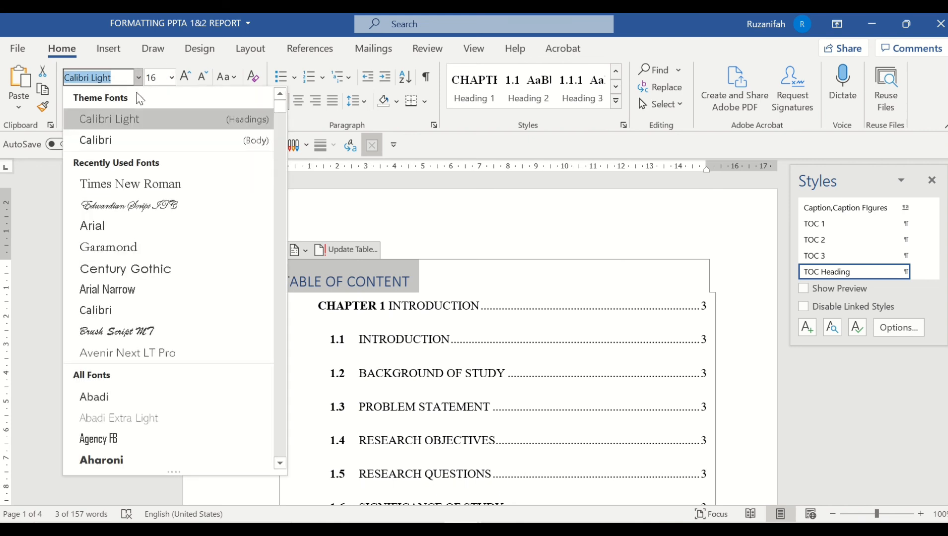
{"action": "left_click", "coordinate": [117, 178]}
{"action": "left_click", "coordinate": [171, 78]}
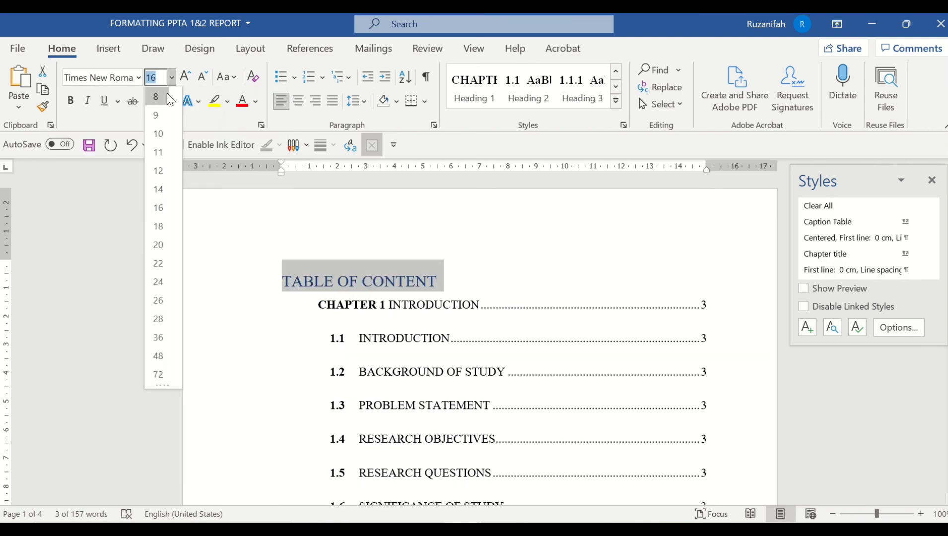
{"action": "left_click", "coordinate": [159, 170]}
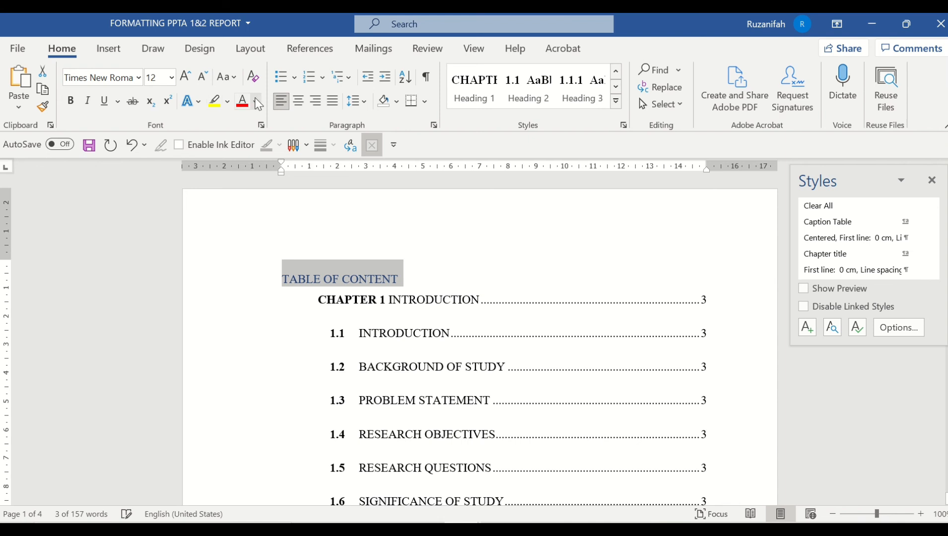
{"action": "left_click", "coordinate": [257, 102]}
{"action": "left_click", "coordinate": [255, 163]}
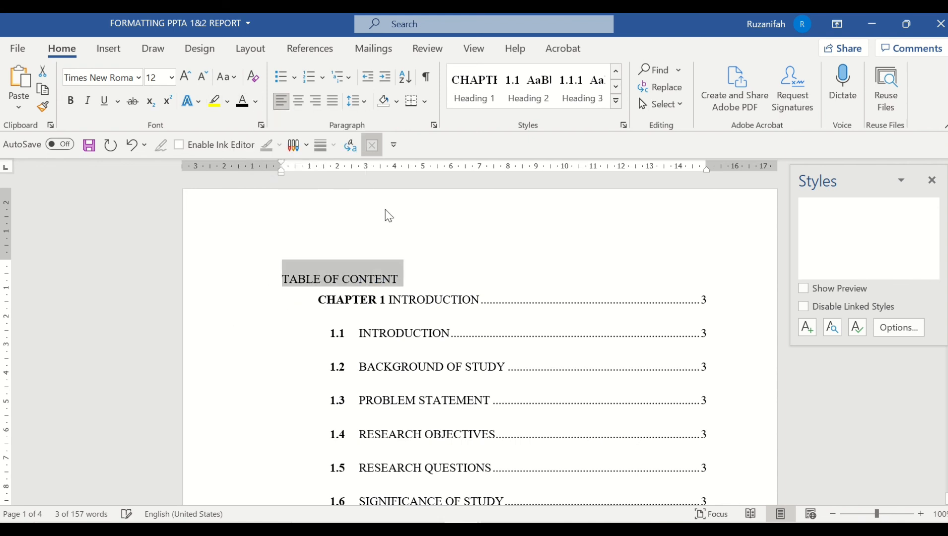
{"action": "left_click", "coordinate": [70, 100]}
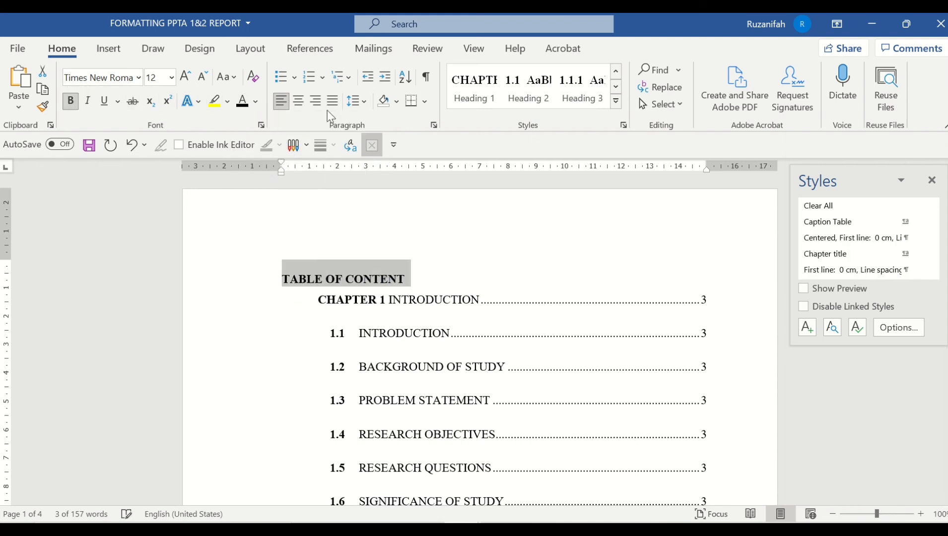
{"action": "left_click", "coordinate": [298, 102]}
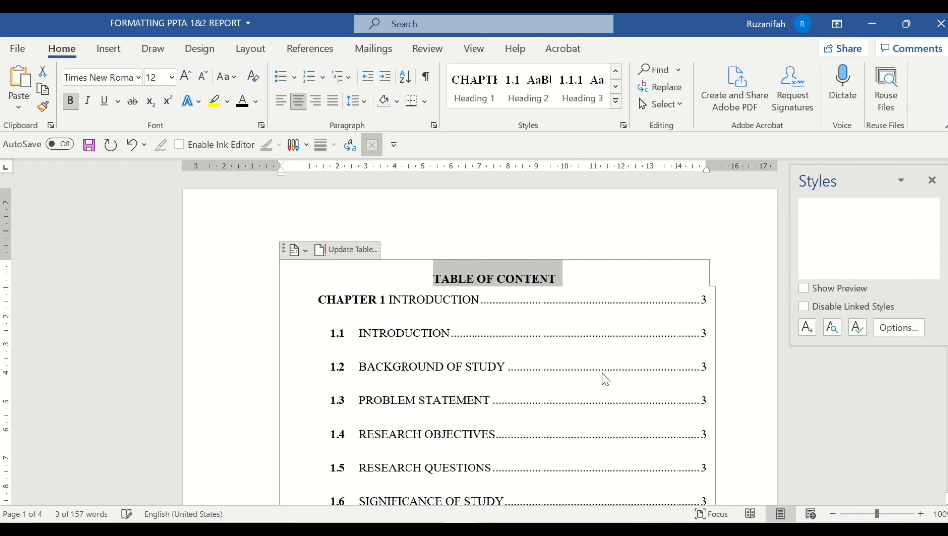
Add a blank line between the TABLE OF CONTENT title and the first entry
{"action": "left_click", "coordinate": [589, 286]}
{"action": "key", "text": "Return"}
{"action": "scroll", "coordinate": [638, 344], "scroll_direction": "down", "scroll_amount": 2}
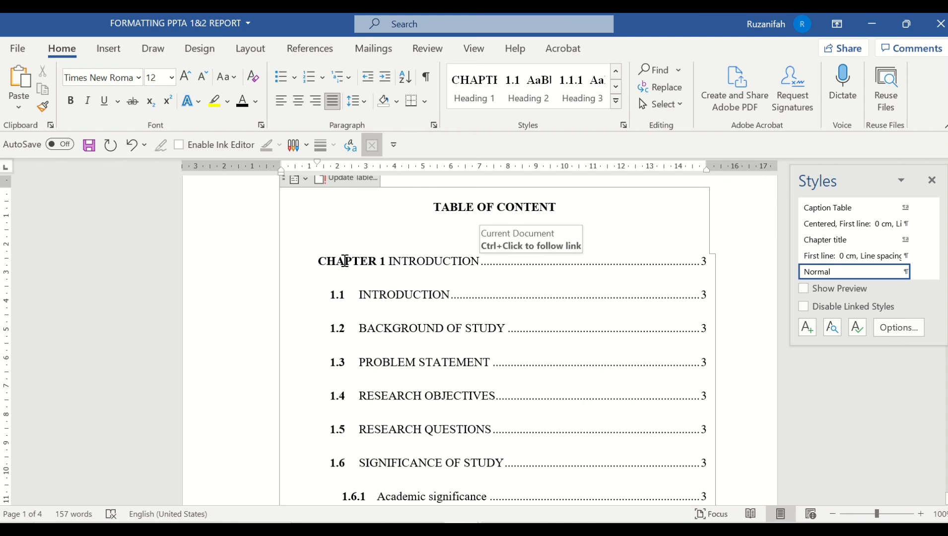
Select the CHAPTER 1 INTRODUCTION entry and look through the table of contents entries down to 2.5 SUMMARY
{"action": "triple_click", "coordinate": [406, 261]}
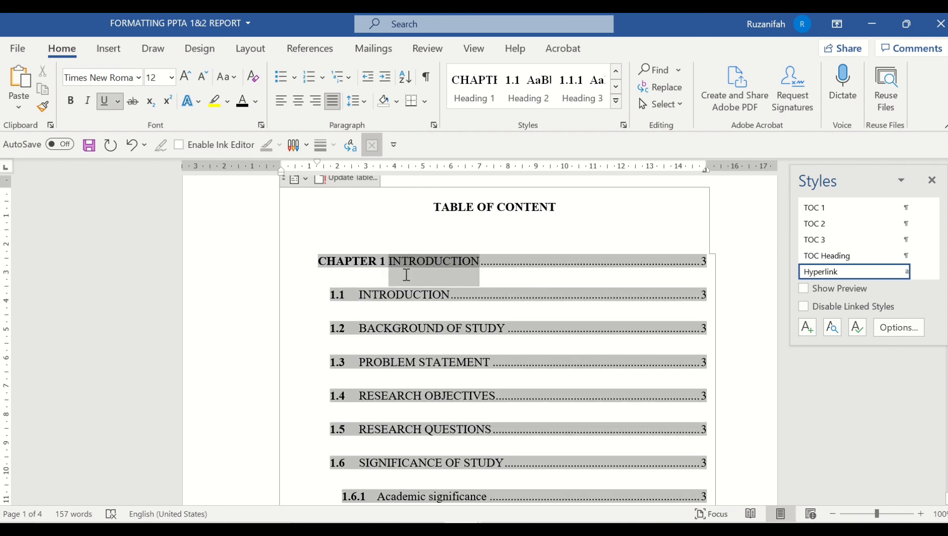
{"action": "scroll", "coordinate": [417, 349], "scroll_direction": "down", "scroll_amount": 3}
{"action": "scroll", "coordinate": [419, 352], "scroll_direction": "down", "scroll_amount": 5}
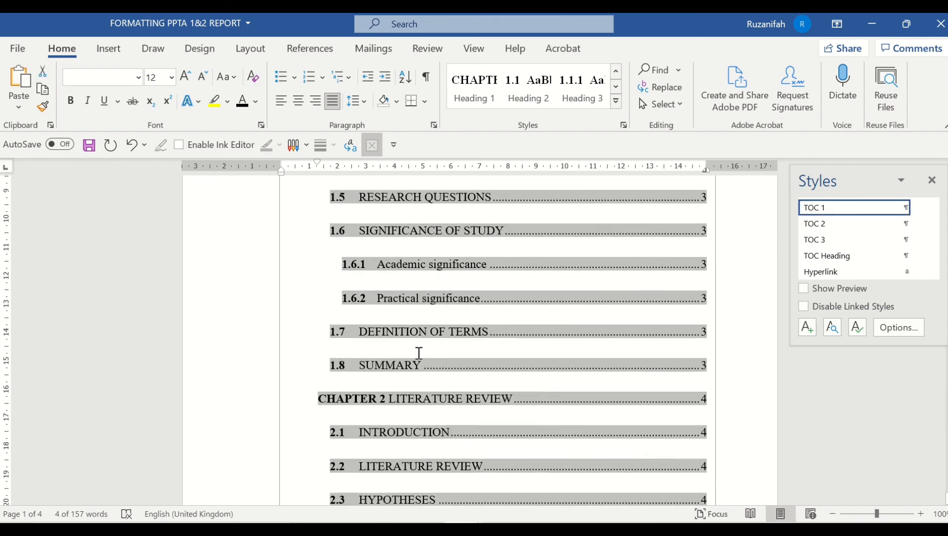
{"action": "scroll", "coordinate": [419, 353], "scroll_direction": "down", "scroll_amount": 3}
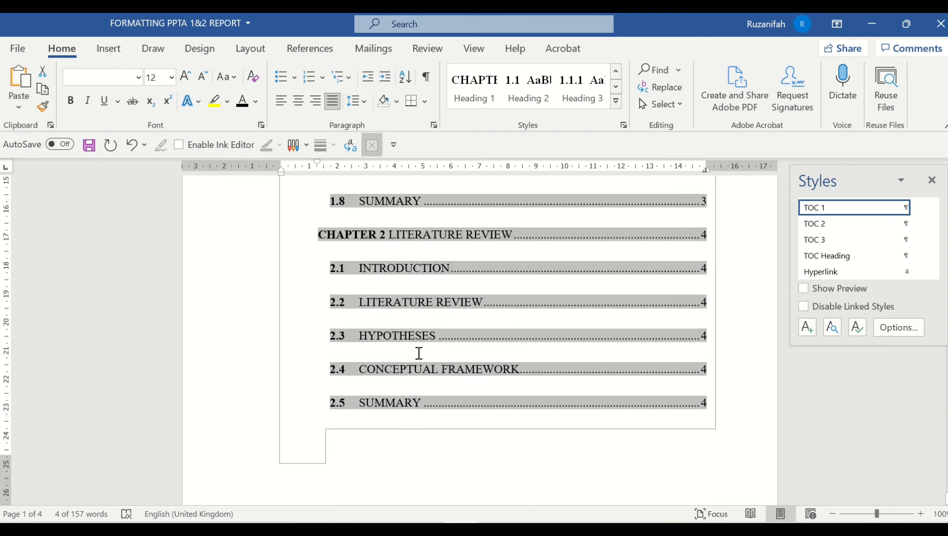